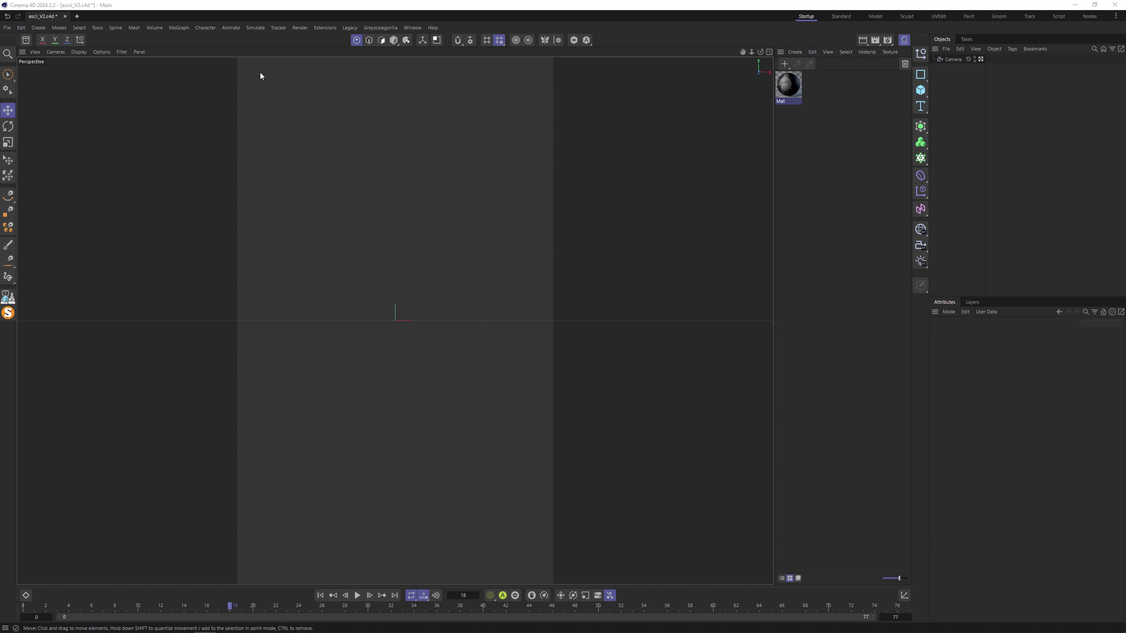
# Create a plane object and apply the existing Mat material to it.
pyautogui.click(796, 89)
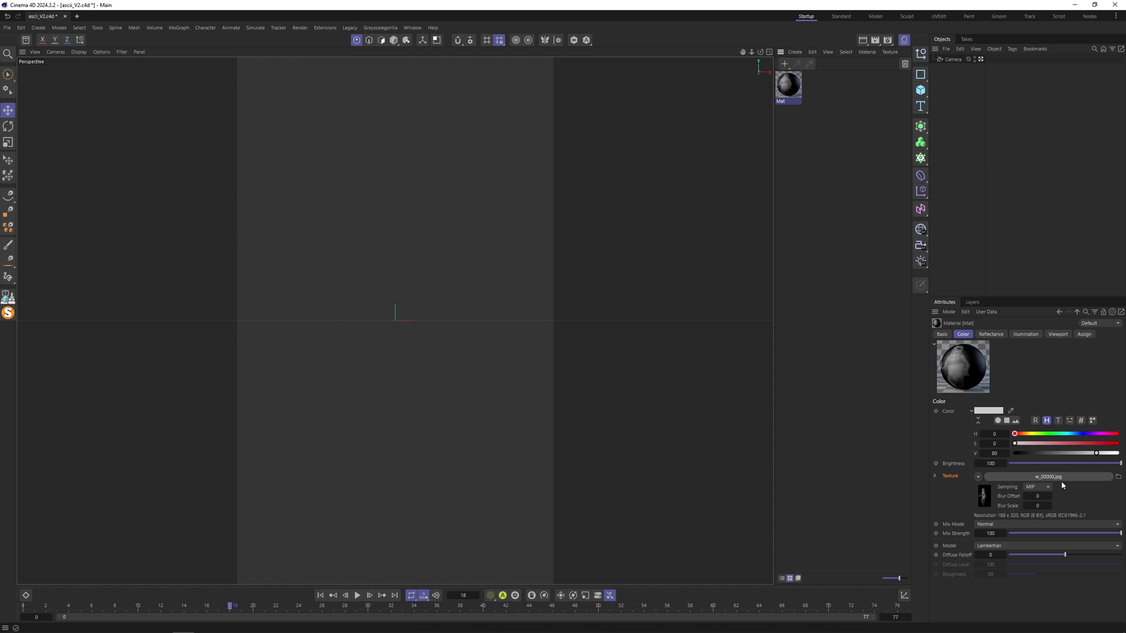
pyautogui.click(920, 89)
pyautogui.click(950, 121)
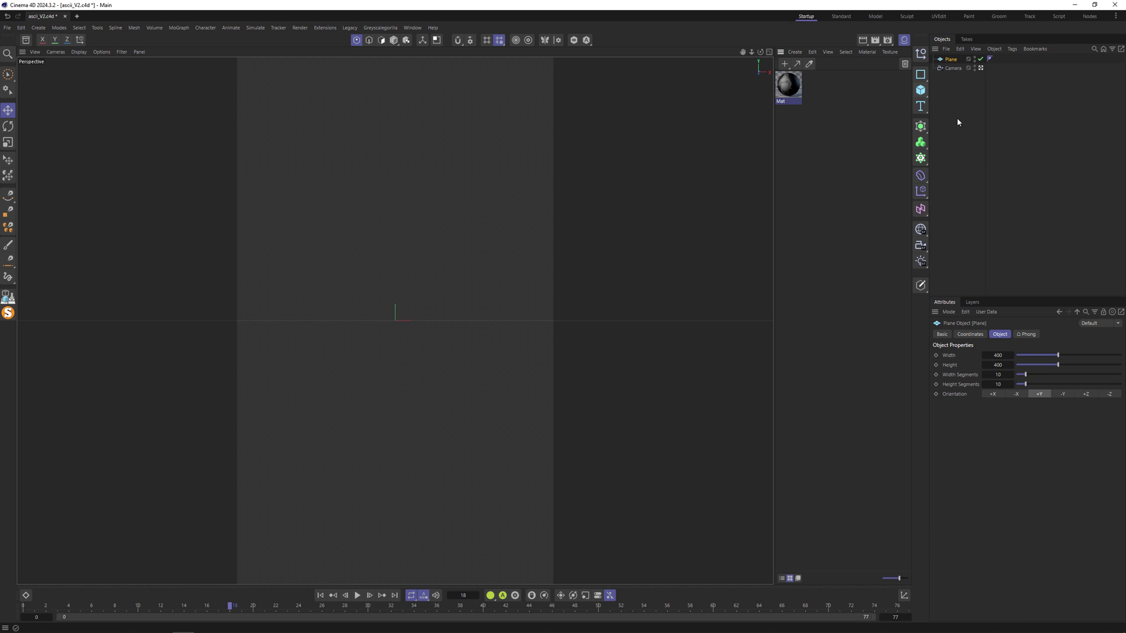
pyautogui.moveTo(788, 85); pyautogui.dragTo(947, 61)
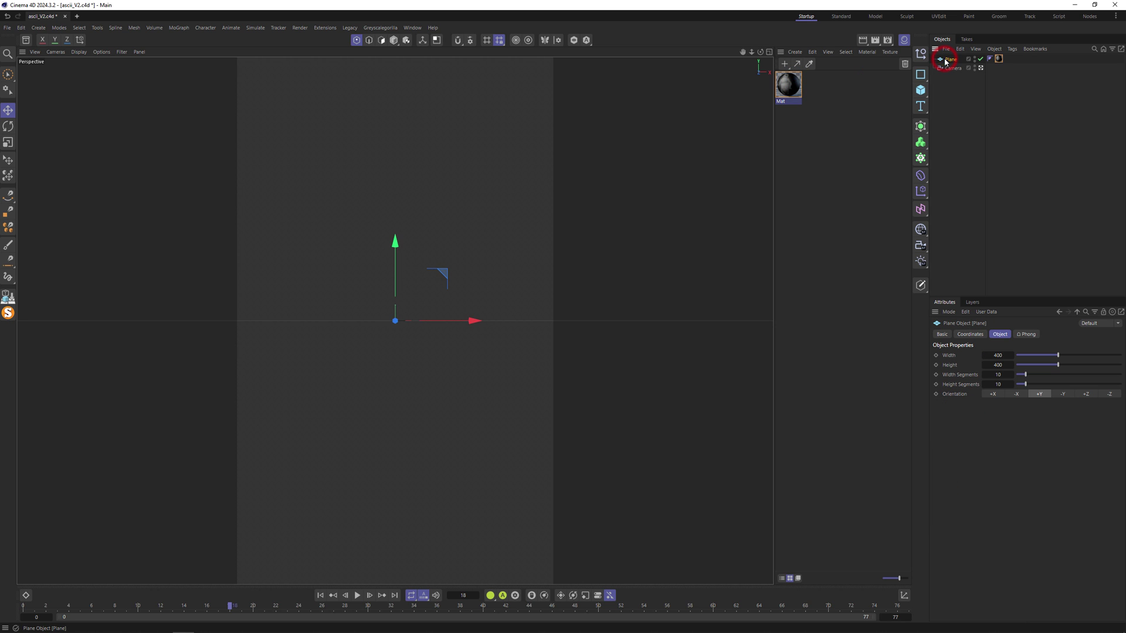
pyautogui.click(415, 414)
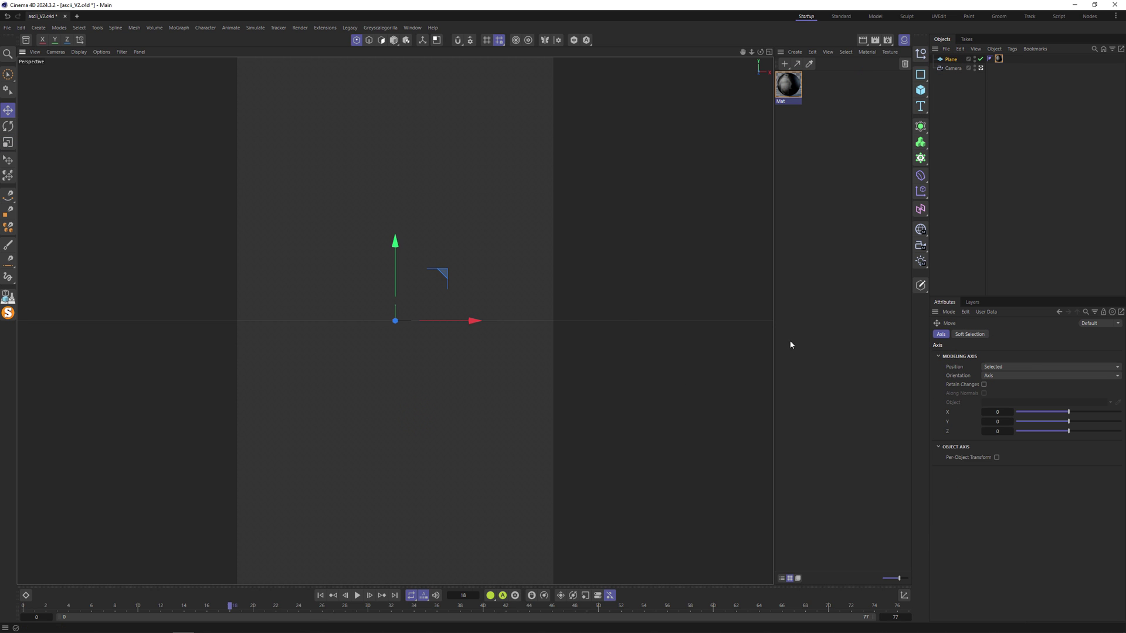
# Set the plane's orientation to +Z and scale it up to about 6685 units in width and height.
pyautogui.click(952, 57)
pyautogui.click(948, 60)
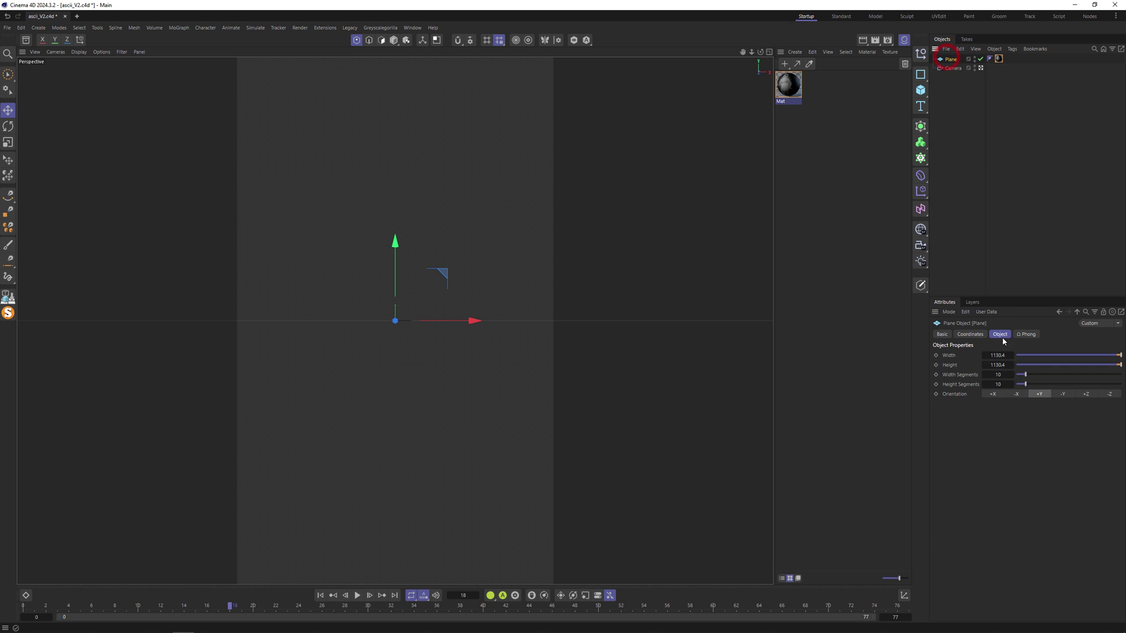
pyautogui.click(1061, 394)
pyautogui.click(1091, 394)
pyautogui.press('t')
pyautogui.moveTo(375, 363); pyautogui.dragTo(659, 363)
pyautogui.press('e')
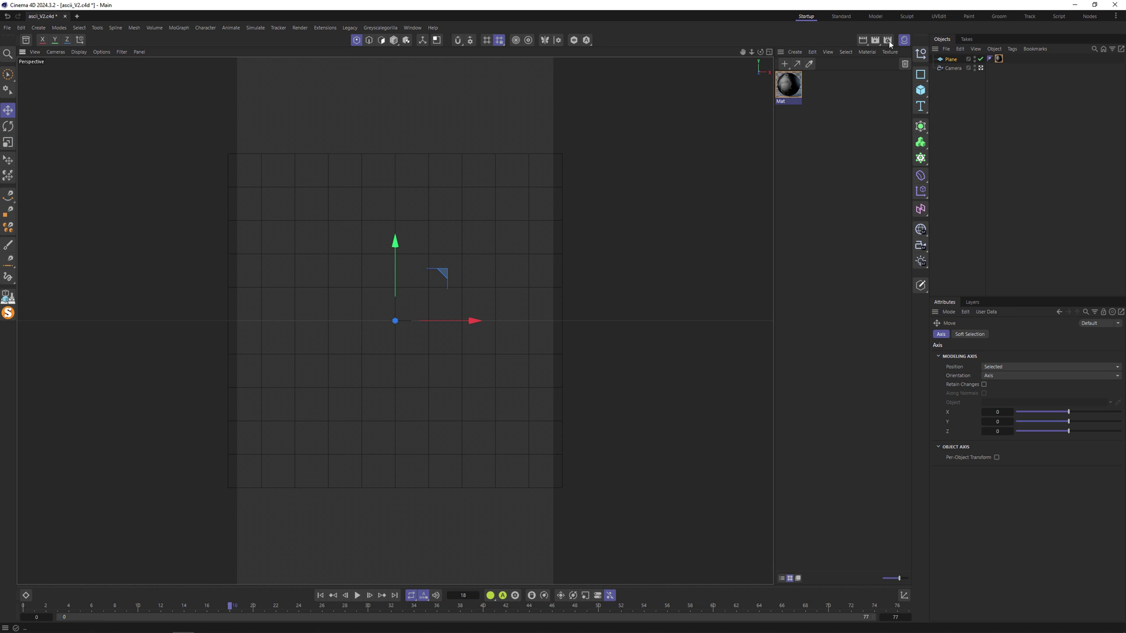
# Preview the plane's texture, show it with Gouraud shading and rotate the plane half a turn about its Z axis.
pyautogui.click(863, 41)
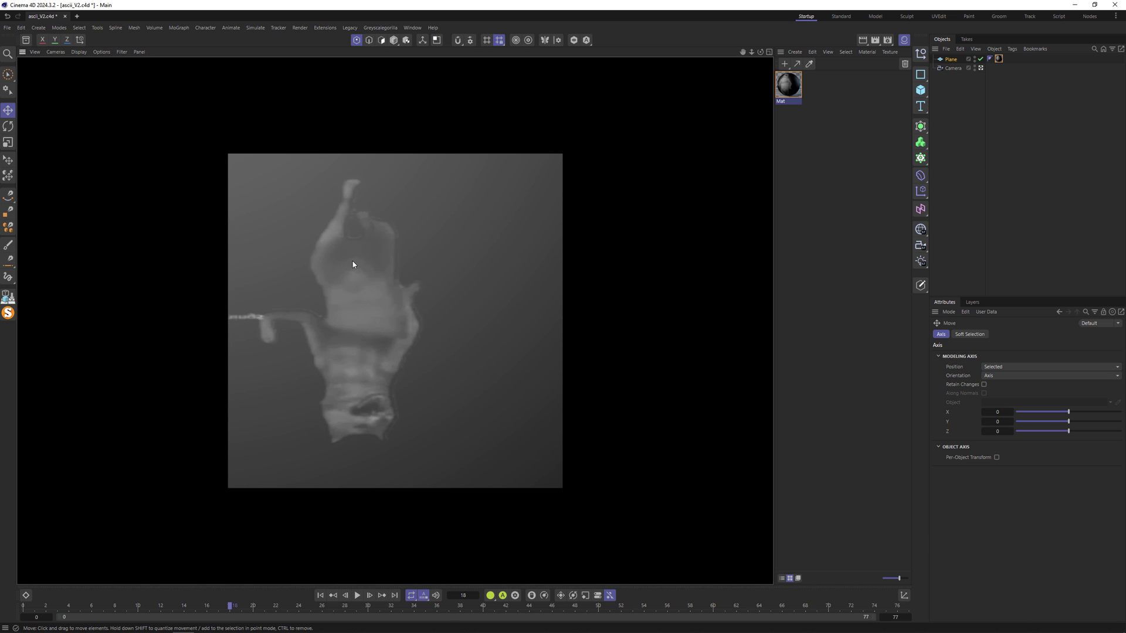
pyautogui.click(390, 293)
pyautogui.press('r')
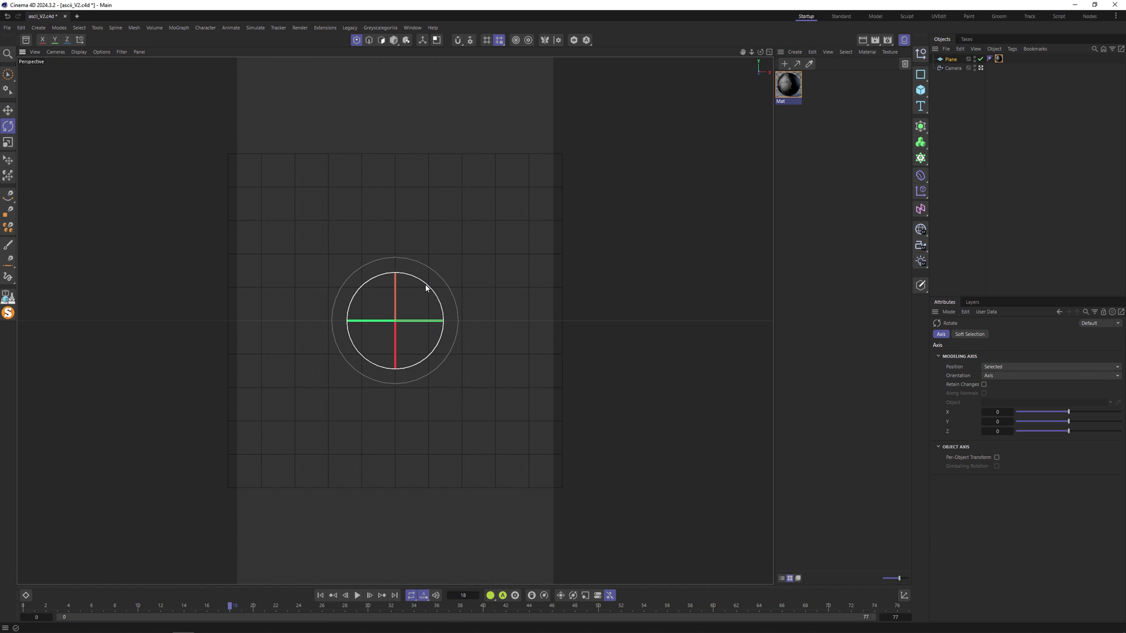
pyautogui.press('n')
pyautogui.press('a')
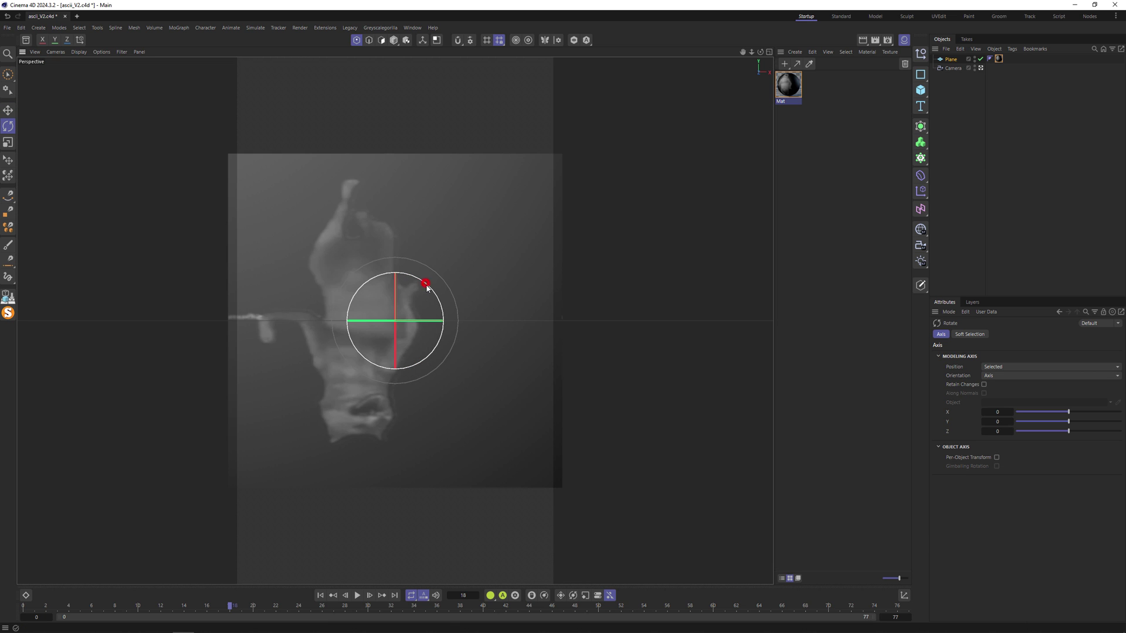
pyautogui.moveTo(426, 285); pyautogui.dragTo(344, 389)
# Check playback from the first frame and enable Animate Preview in the Mat material's viewport settings.
pyautogui.click(320, 595)
pyautogui.click(357, 595)
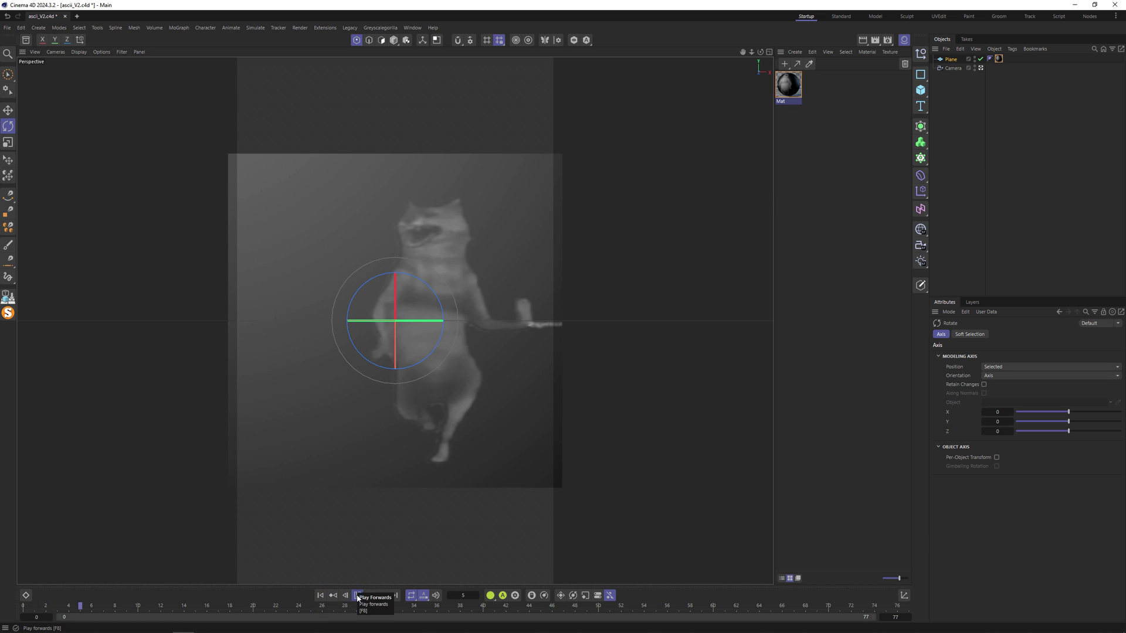
pyautogui.click(788, 84)
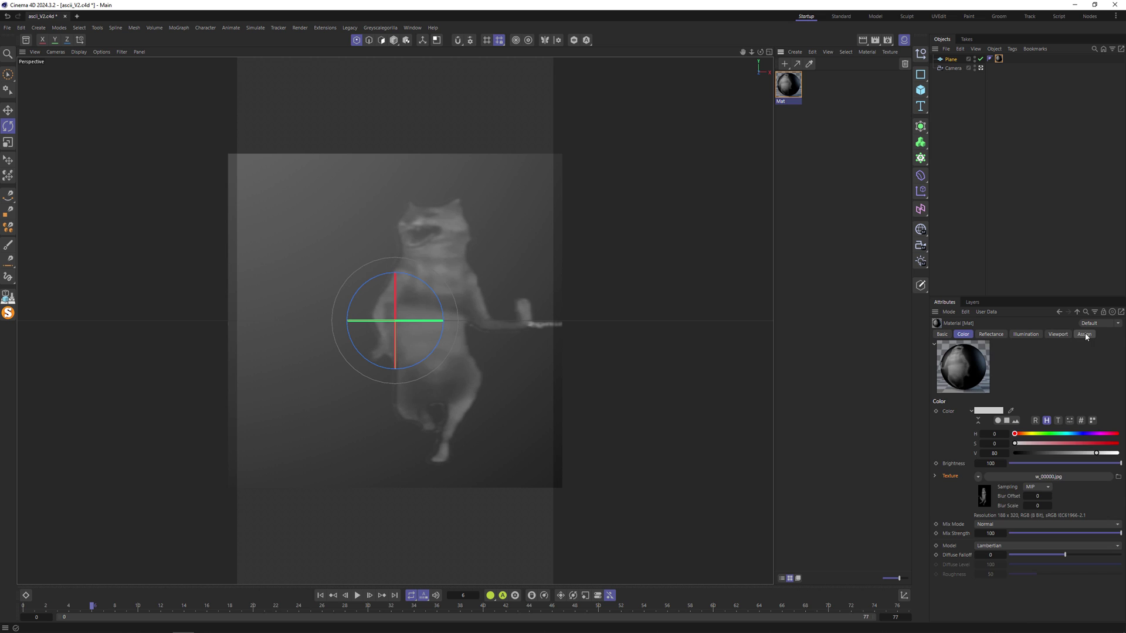
pyautogui.click(1058, 334)
pyautogui.click(990, 412)
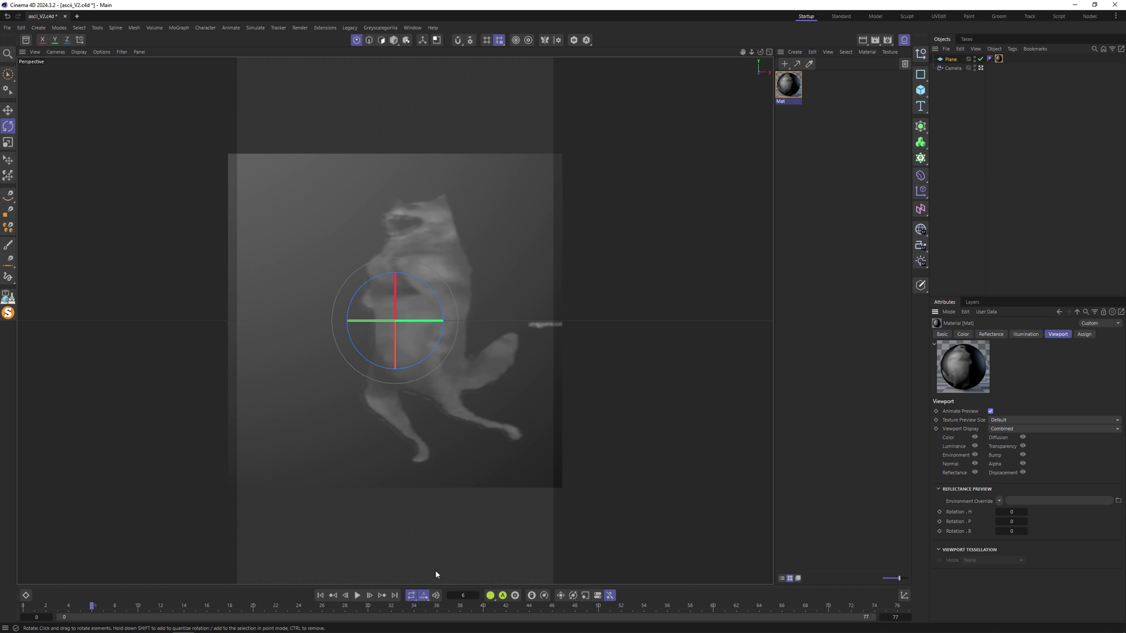
# Play the animated texture and rotate the plane half a turn about its vertical axis to mirror the figure.
pyautogui.click(357, 595)
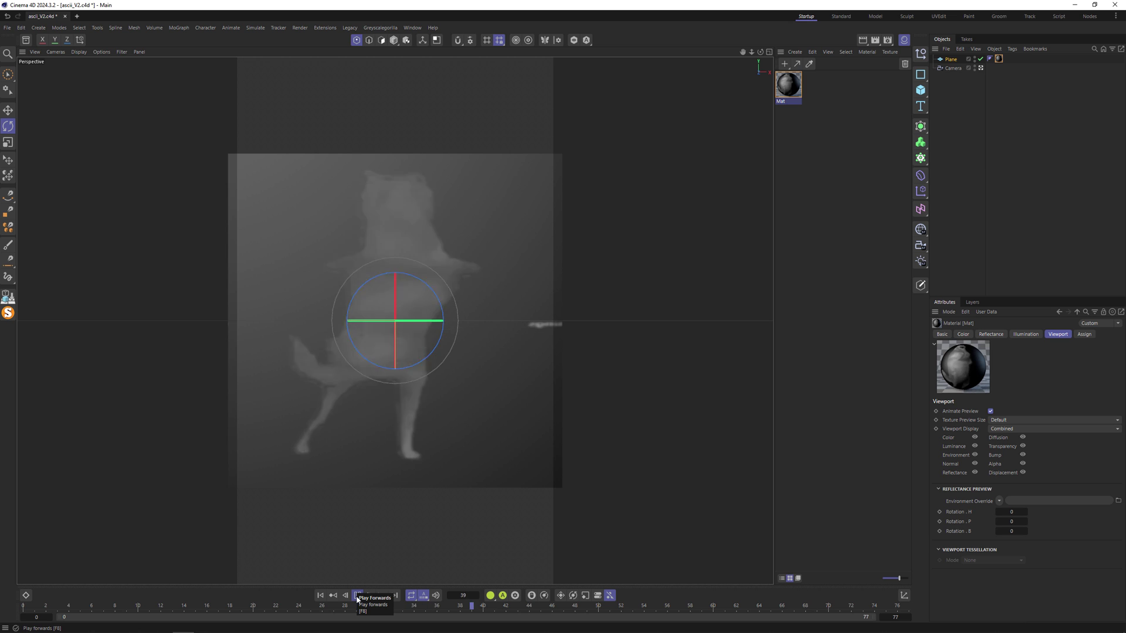
pyautogui.click(357, 595)
pyautogui.moveTo(439, 323); pyautogui.dragTo(238, 346)
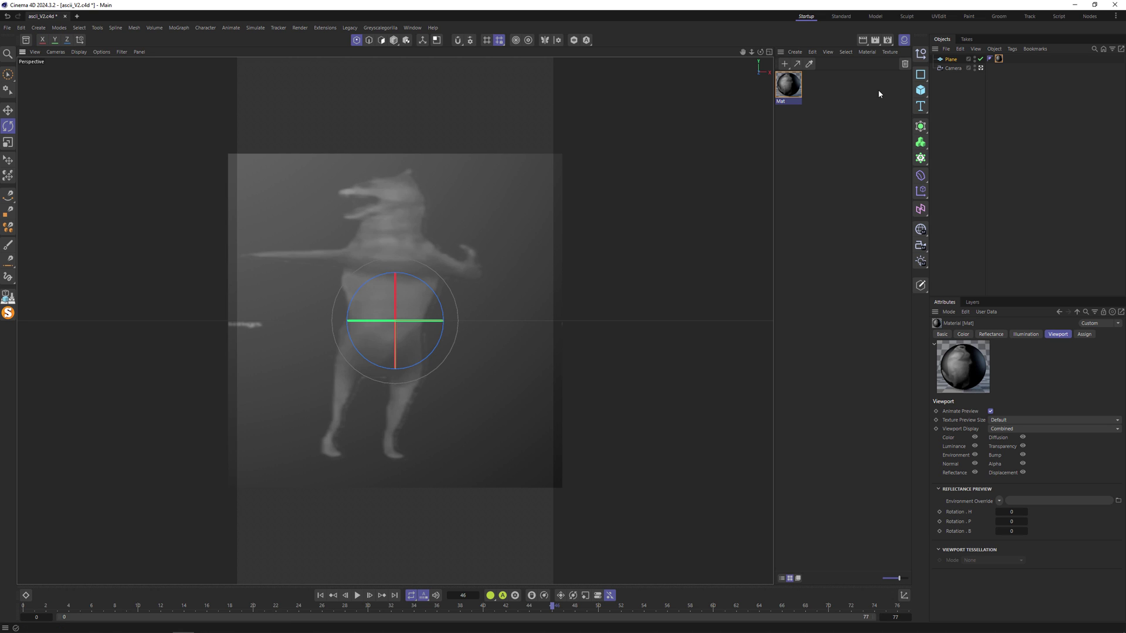
# Add a text object, set its font to Courier New and its alignment to Middle.
pyautogui.moveTo(920, 107); pyautogui.dragTo(953, 120)
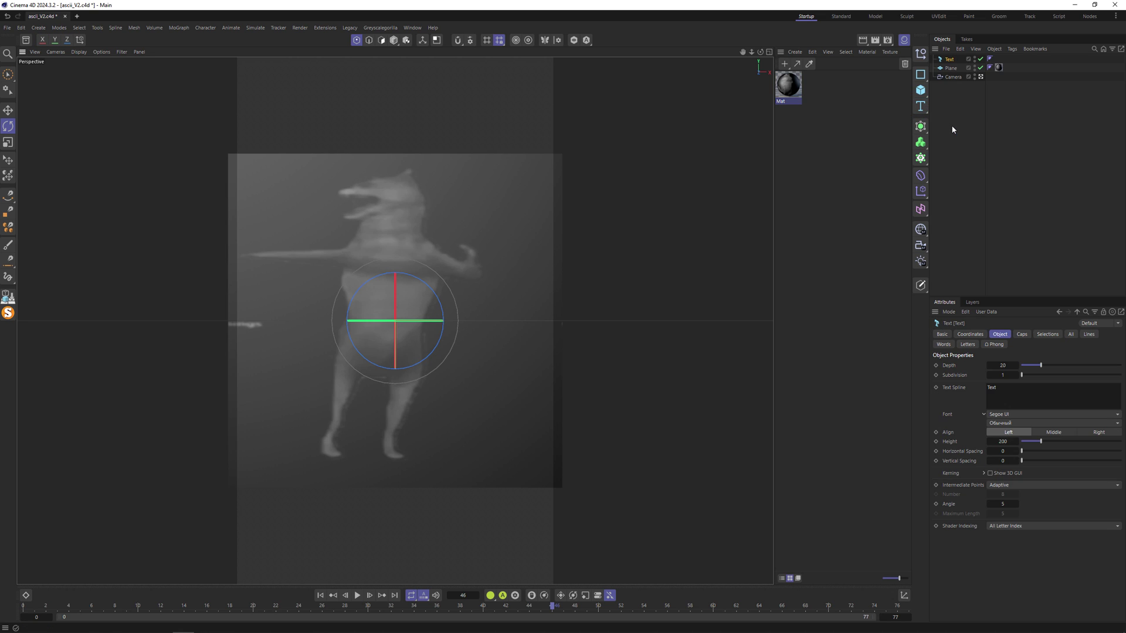
pyautogui.click(1027, 417)
pyautogui.scroll(3, 1044, 319)
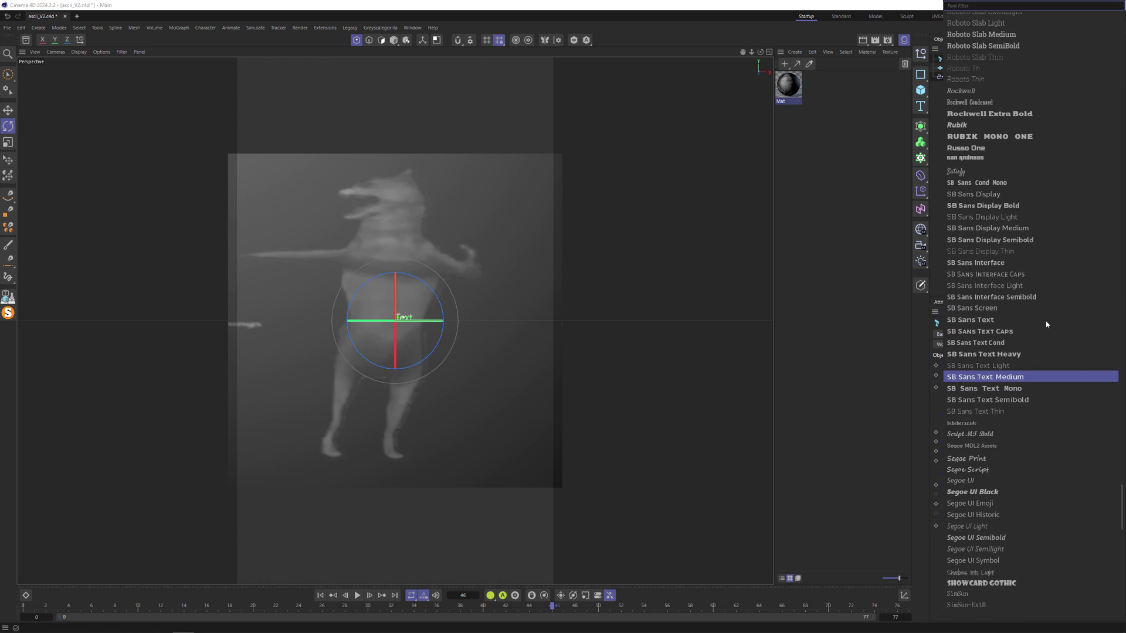
pyautogui.scroll(5, 1044, 323)
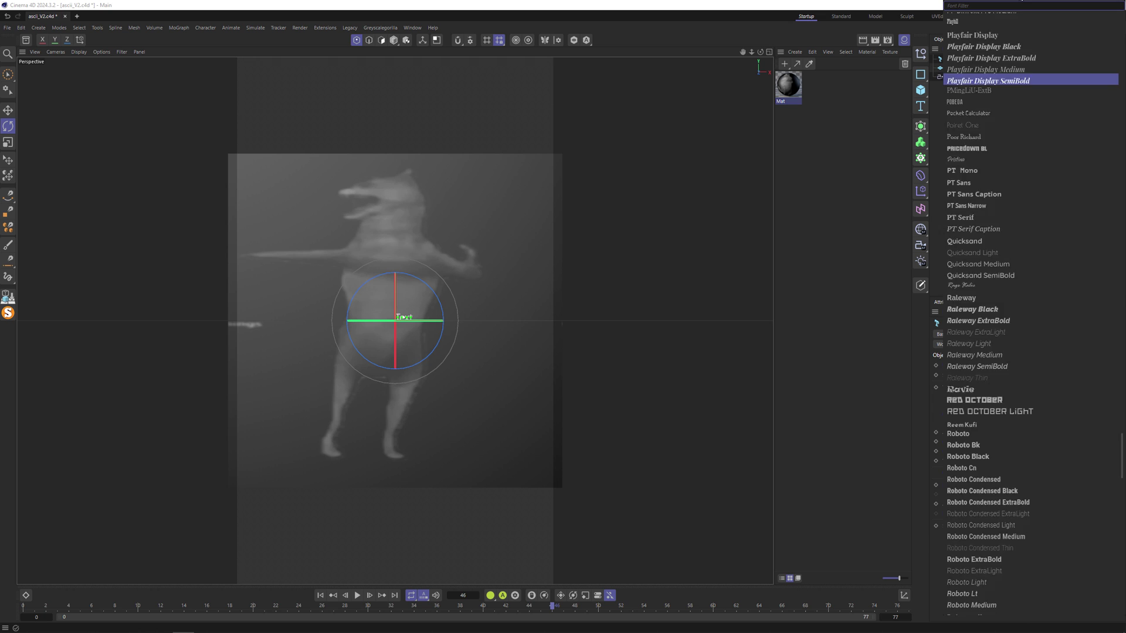
pyautogui.scroll(10, 1012, 8)
pyautogui.write('сщих')
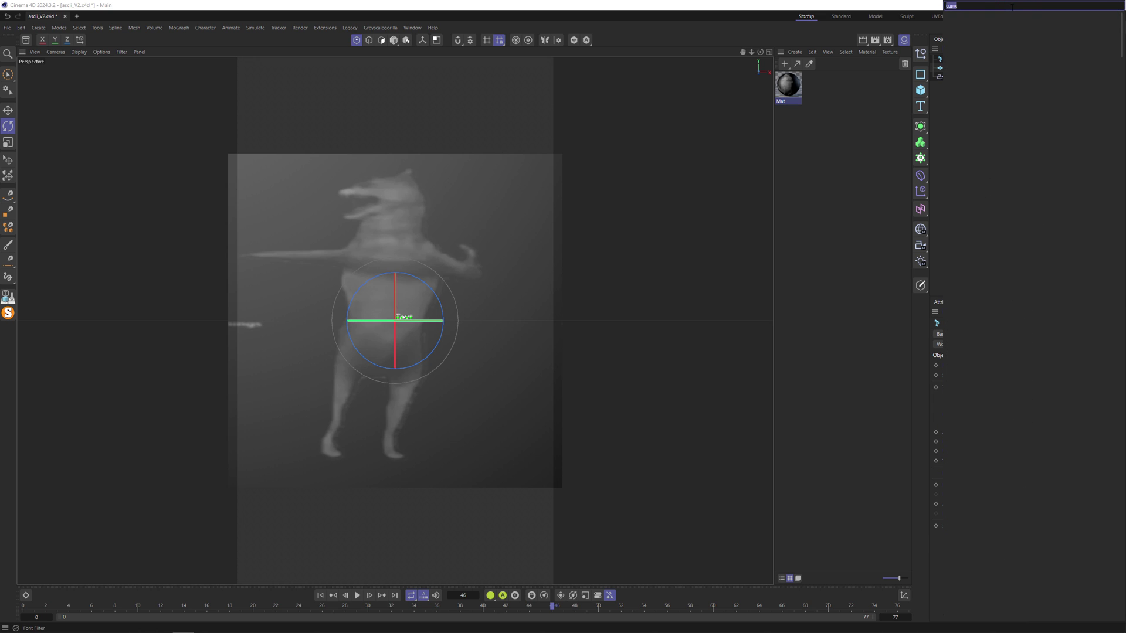
pyautogui.press('BackSpace')
pyautogui.write('cour')
pyautogui.click(997, 17)
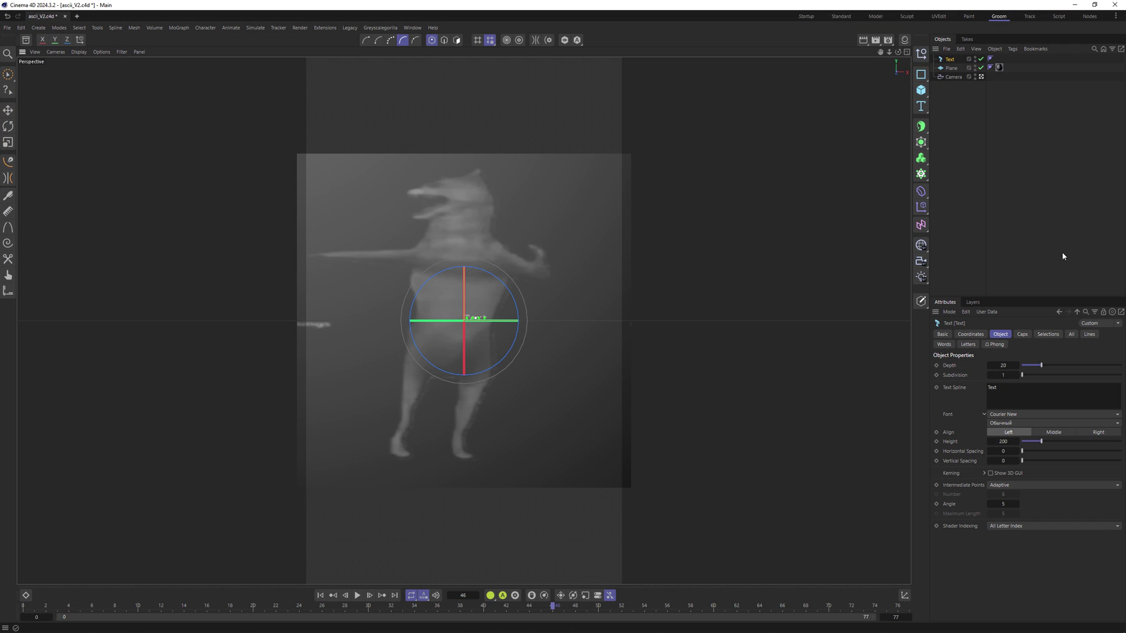
pyautogui.click(1046, 433)
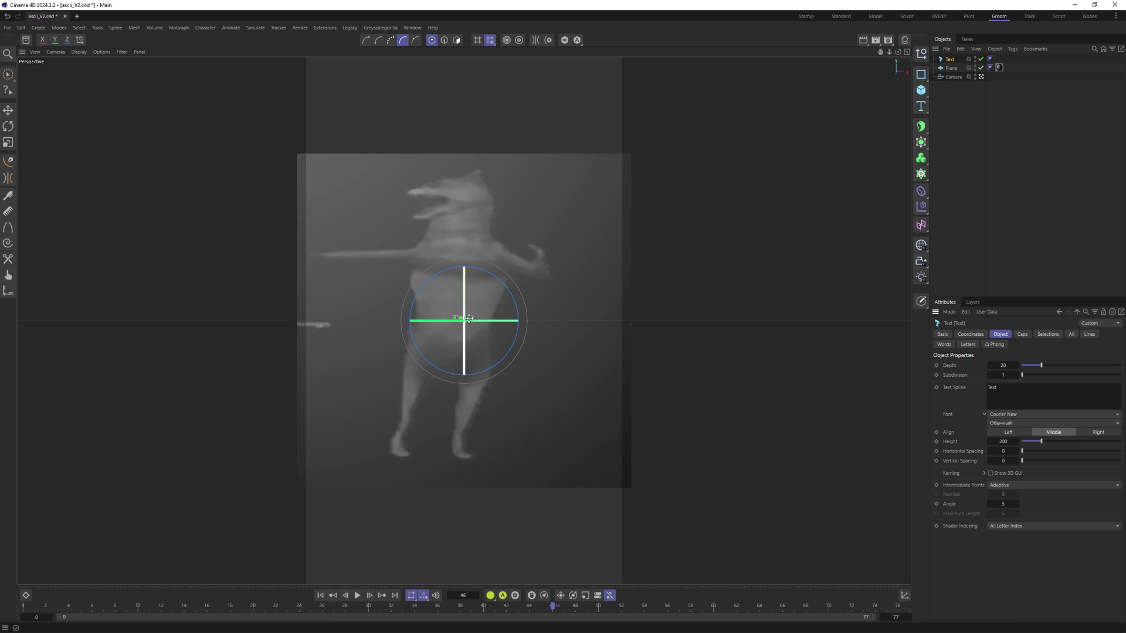
pyautogui.moveTo(440, 321); pyautogui.dragTo(458, 317)
# Set the text object's Name as an XPressions driver and its Text Spline as the absolute driven parameter.
pyautogui.click(955, 335)
pyautogui.click(942, 334)
pyautogui.rightClick(952, 378)
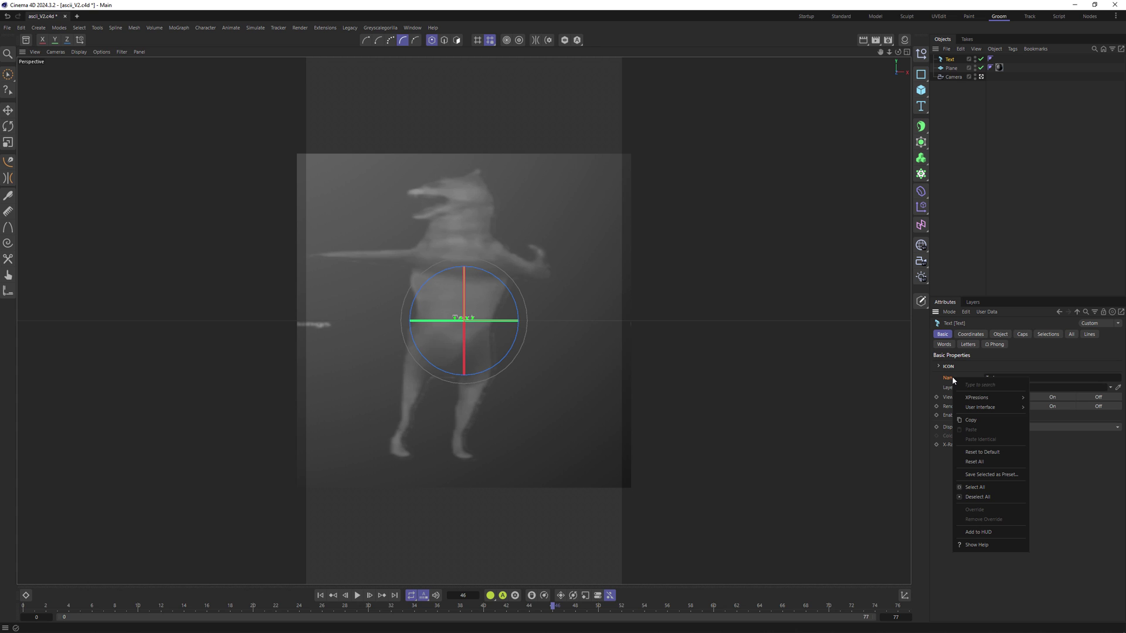
pyautogui.moveTo(967, 398)
pyautogui.click(1043, 400)
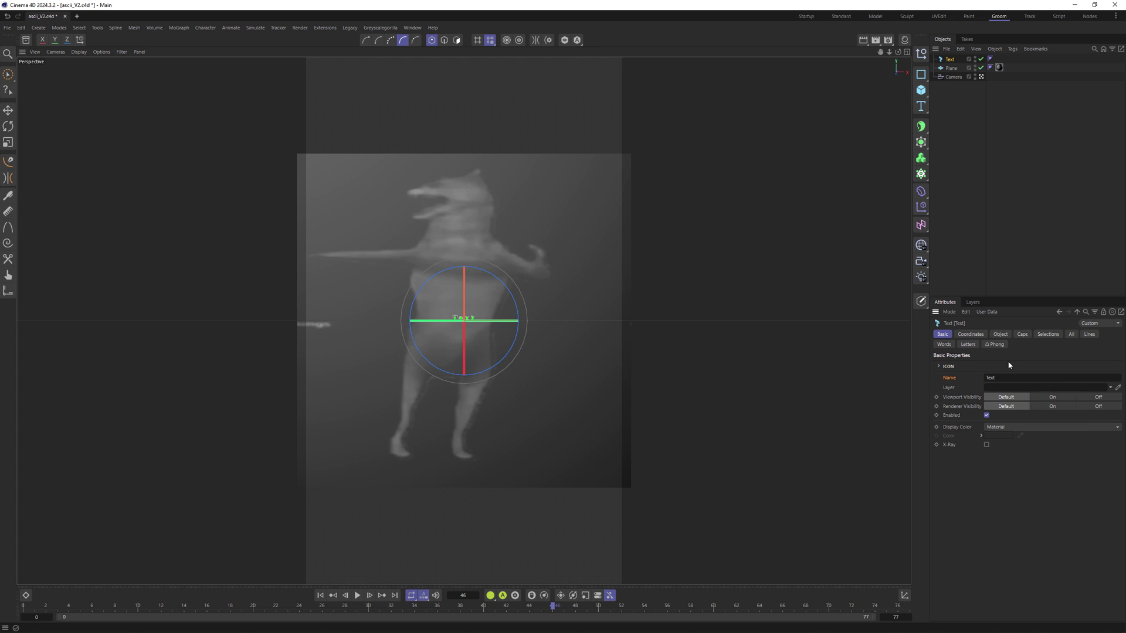
pyautogui.click(1000, 334)
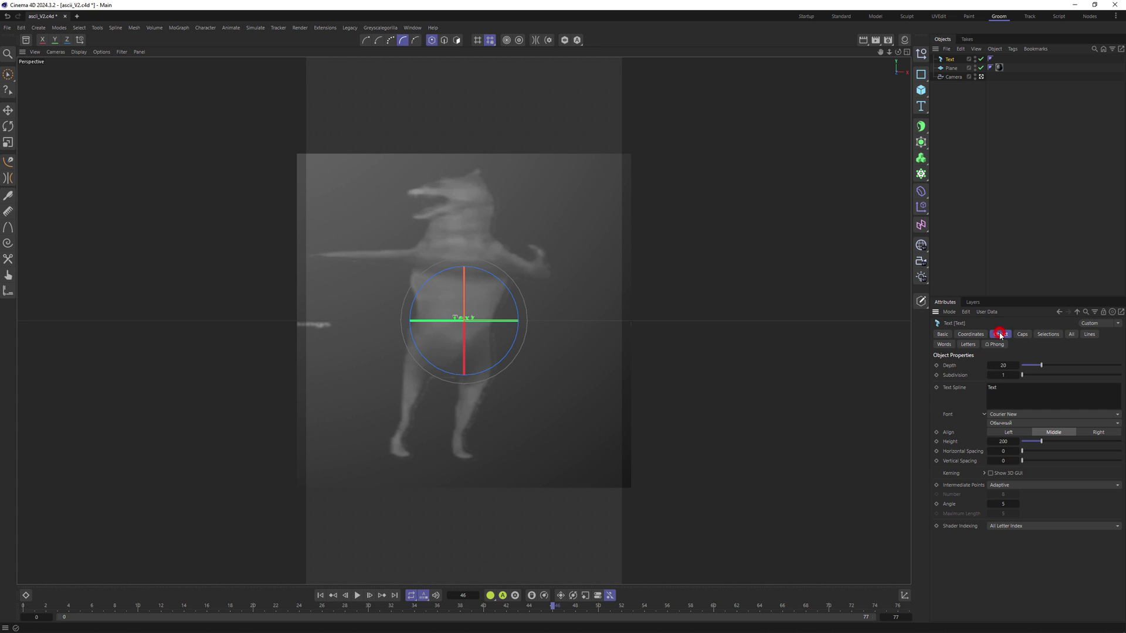
pyautogui.rightClick(955, 388)
pyautogui.moveTo(984, 417)
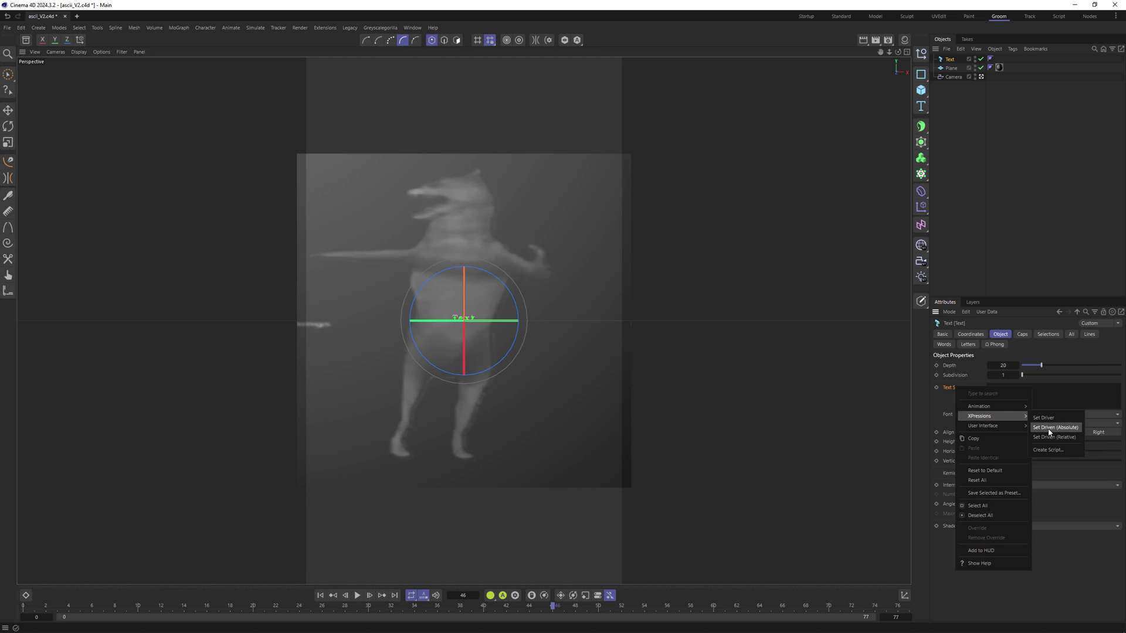
pyautogui.click(1055, 428)
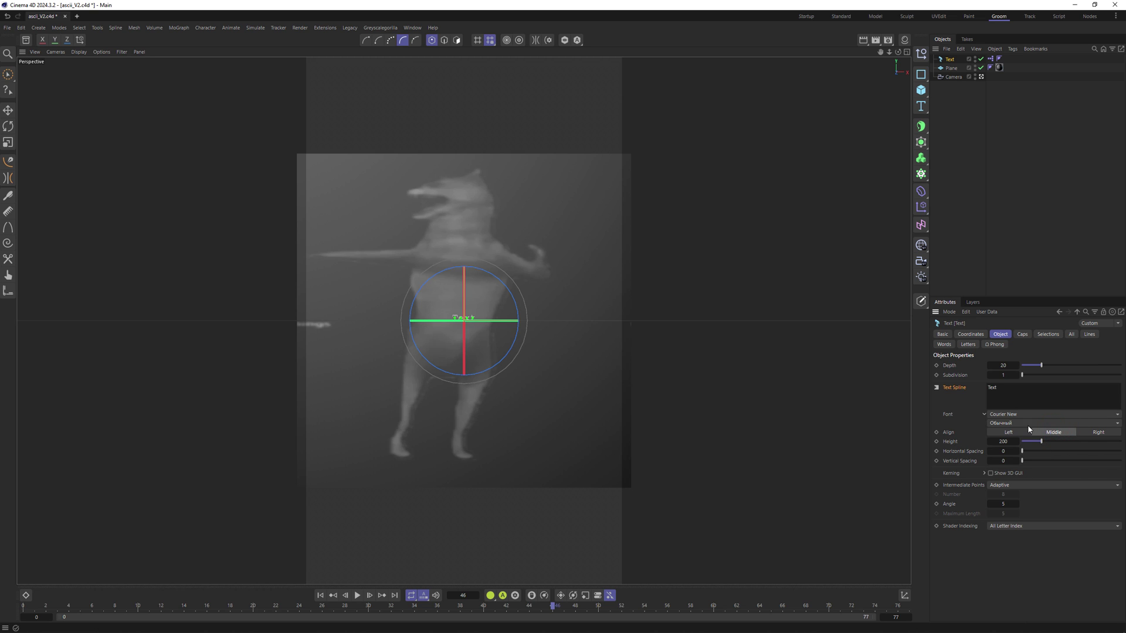
# Leave the scene camera's view and delete the textured plane.
pyautogui.click(981, 77)
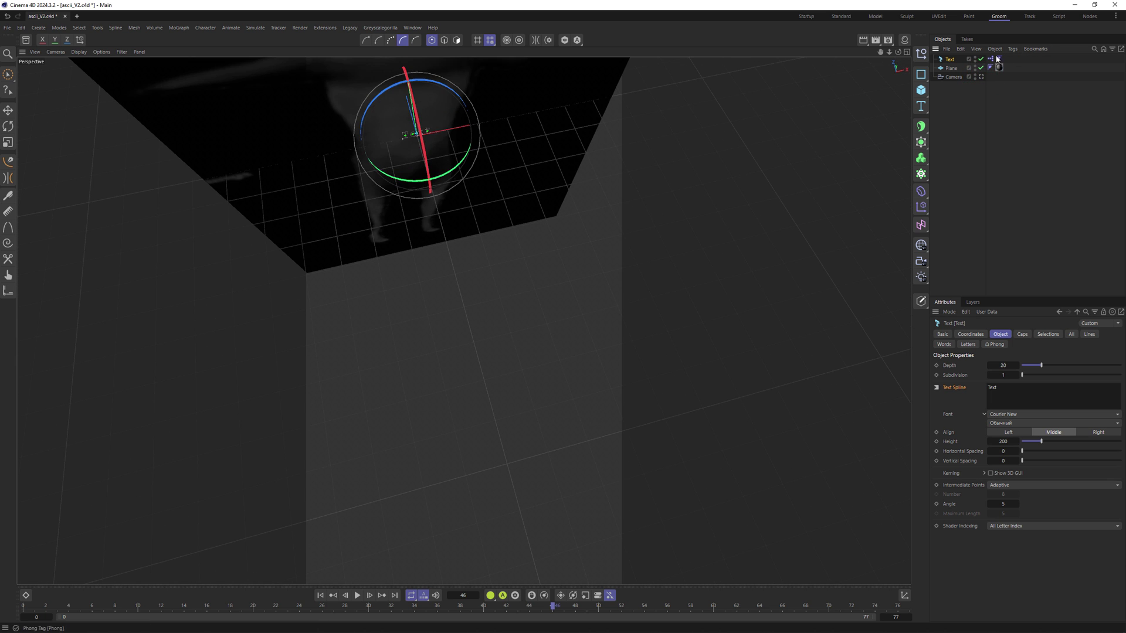
pyautogui.click(950, 68)
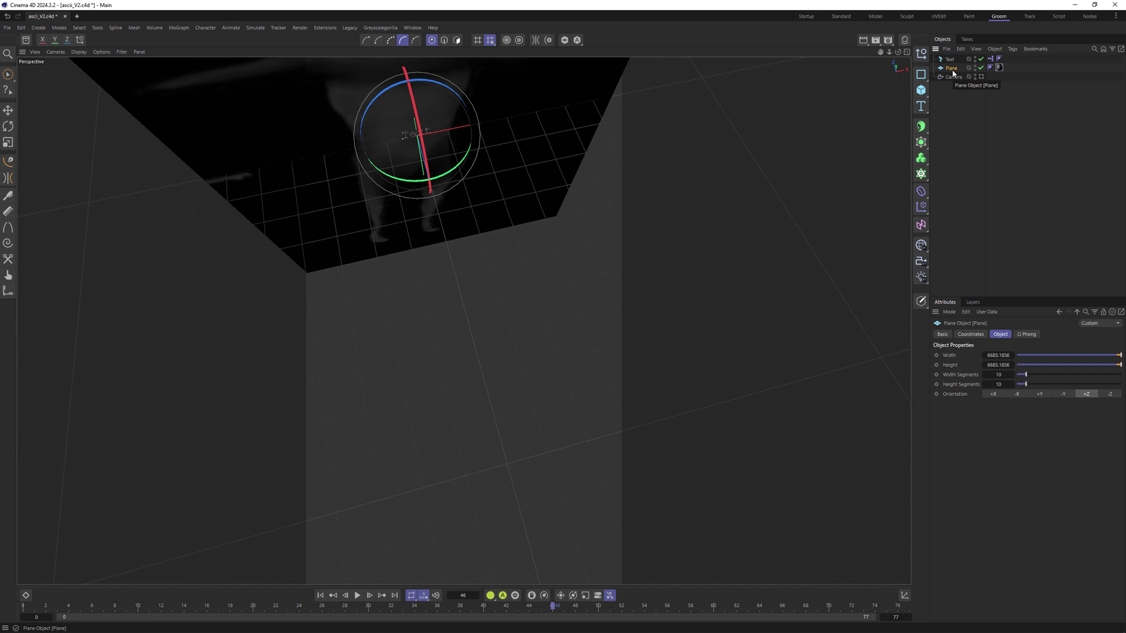
pyautogui.press('Delete')
pyautogui.keyDown('alt'); pyautogui.moveTo(400, 138); pyautogui.dragTo(514, 121, button='right'); pyautogui.keyUp('alt')
# Rename the text object to "a".
pyautogui.doubleClick(948, 59)
pyautogui.write('a')
pyautogui.click(958, 94)
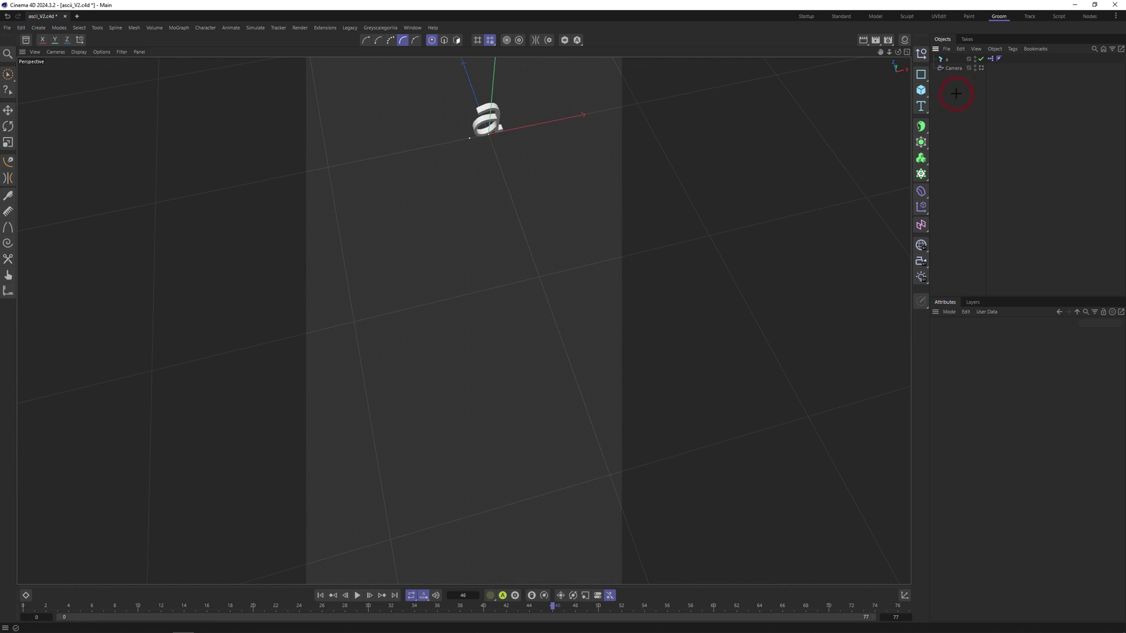
# Duplicate the text object "a" and rename the copy to "b".
pyautogui.click(947, 62)
pyautogui.hotkey('ctrl', 'c')
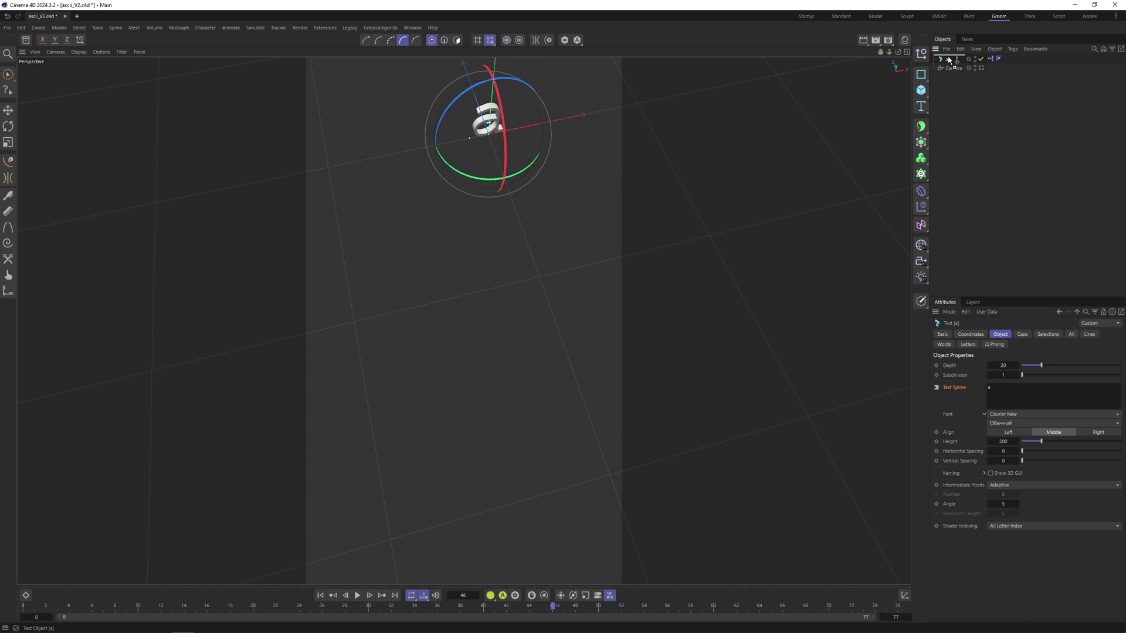
pyautogui.hotkey('ctrl', 'v')
pyautogui.doubleClick(948, 60)
pyautogui.write('b')
pyautogui.click(943, 62)
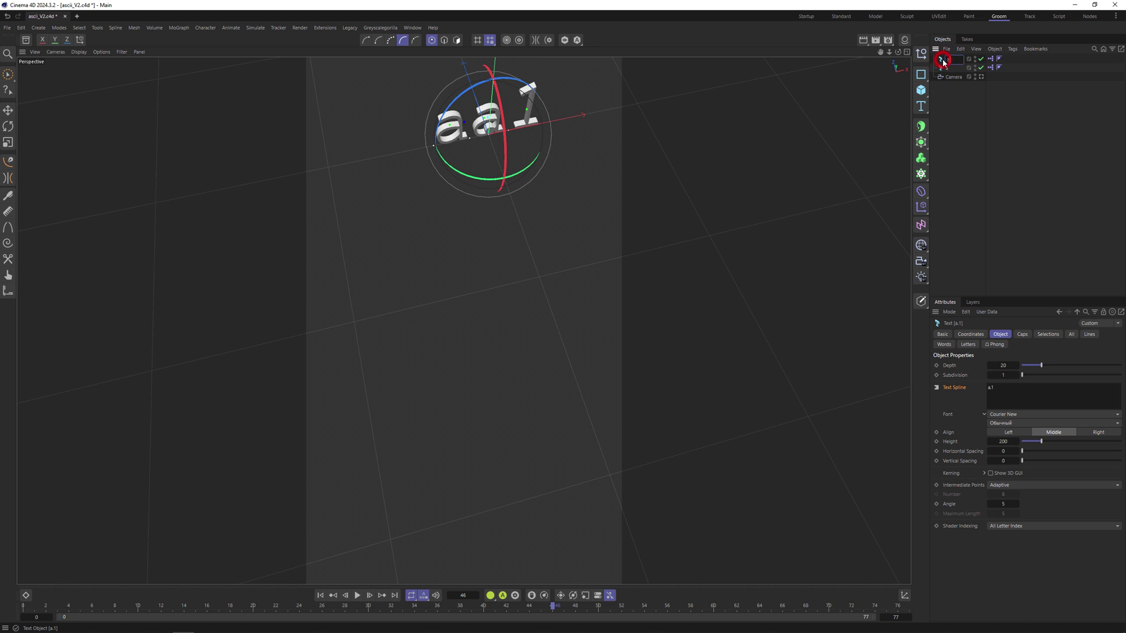
# Duplicate the text object "b" and rename the copy to "c".
pyautogui.hotkey('ctrl', 'c')
pyautogui.hotkey('ctrl', 'v')
pyautogui.doubleClick(948, 60)
pyautogui.write('c')
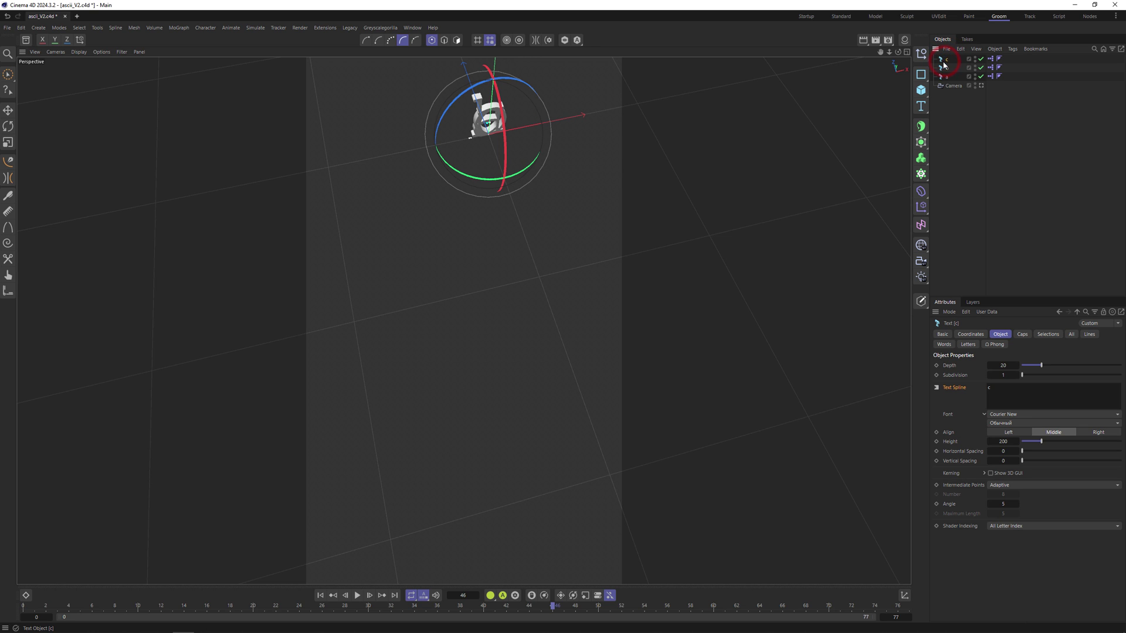
pyautogui.press('Return')
# Duplicate the text object "c" and rename the copy to "d".
pyautogui.hotkey('ctrl', 'c')
pyautogui.hotkey('ctrl', 'v')
pyautogui.doubleClick(949, 59)
pyautogui.write('d')
pyautogui.press('Return')
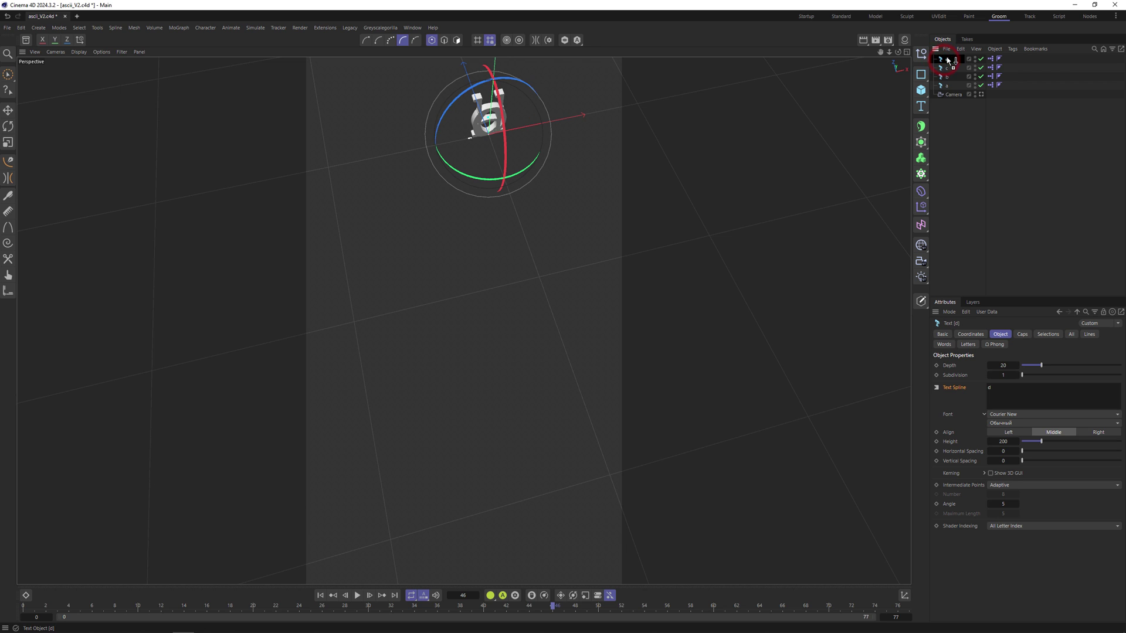
# Duplicate the text object "d" and rename the copy to "e".
pyautogui.hotkey('ctrl', 'c')
pyautogui.hotkey('ctrl', 'v')
pyautogui.doubleClick(948, 59)
pyautogui.write('e')
pyautogui.press('Return')
# Duplicate the text object "e" and rename the copy to "f".
pyautogui.hotkey('ctrl', 'c')
pyautogui.hotkey('ctrl', 'v')
pyautogui.doubleClick(942, 60)
pyautogui.write('f')
pyautogui.press('Return')
# Duplicate the text object "f" and rename the copy to "g".
pyautogui.hotkey('ctrl', 'c')
pyautogui.hotkey('ctrl', 'v')
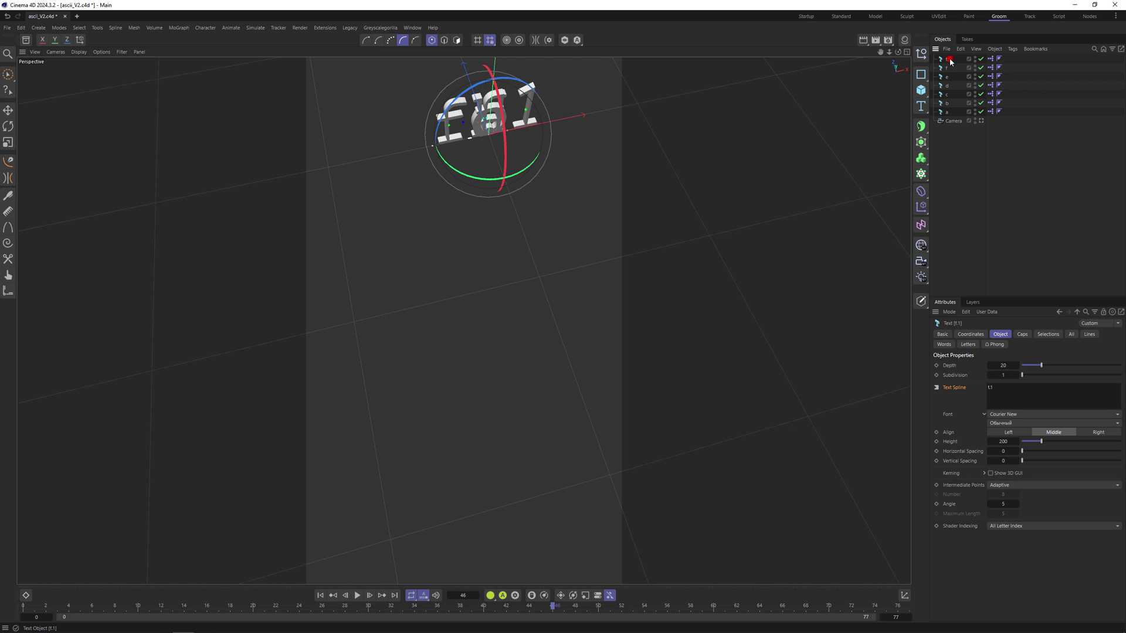
pyautogui.doubleClick(940, 60)
pyautogui.write('g')
pyautogui.press('Return')
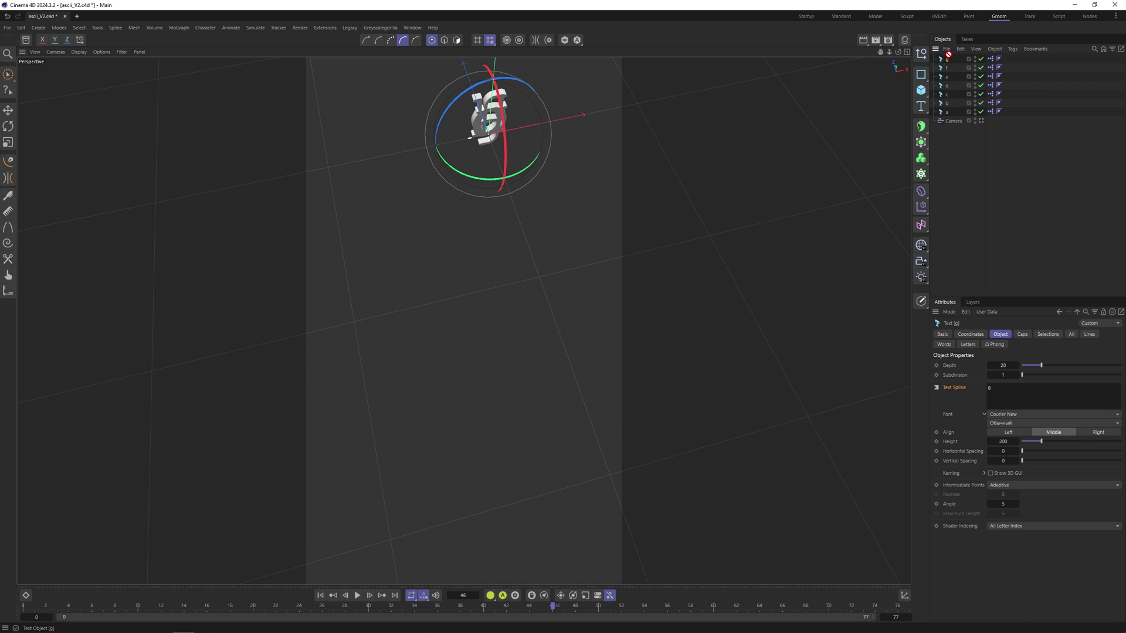
# Duplicate the text object "g" and rename the copy to "h".
pyautogui.hotkey('ctrl', 'c')
pyautogui.hotkey('ctrl', 'v')
pyautogui.doubleClick(948, 59)
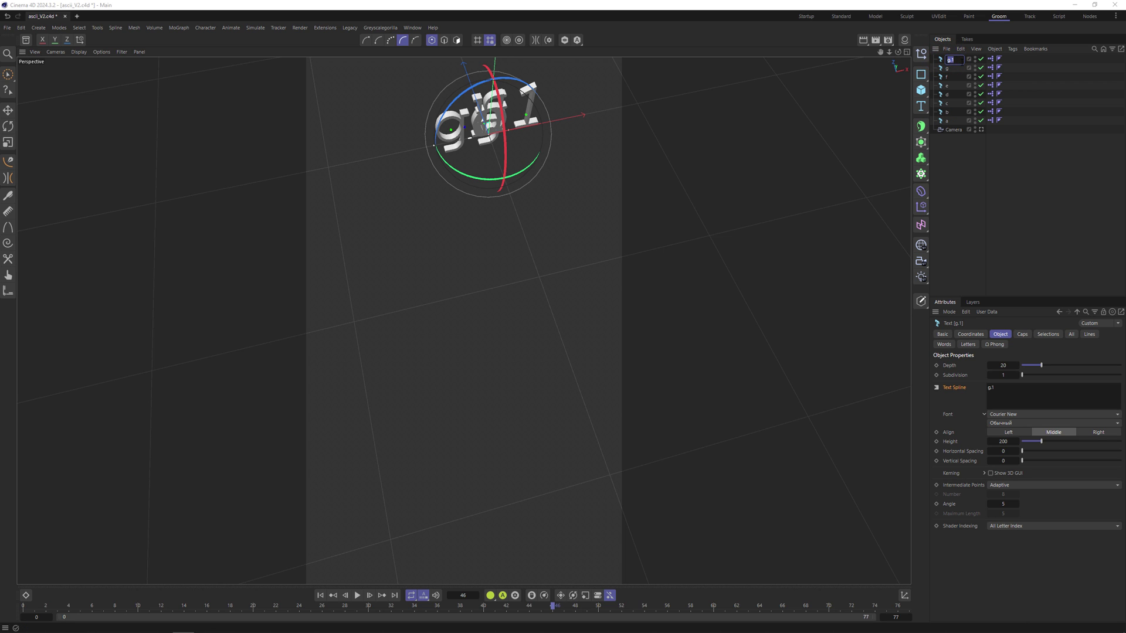
pyautogui.write('h')
pyautogui.press('Return')
# Duplicate the text object "h" and rename the copy to "i".
pyautogui.hotkey('ctrl', 'c')
pyautogui.hotkey('ctrl', 'v')
pyautogui.doubleClick(948, 59)
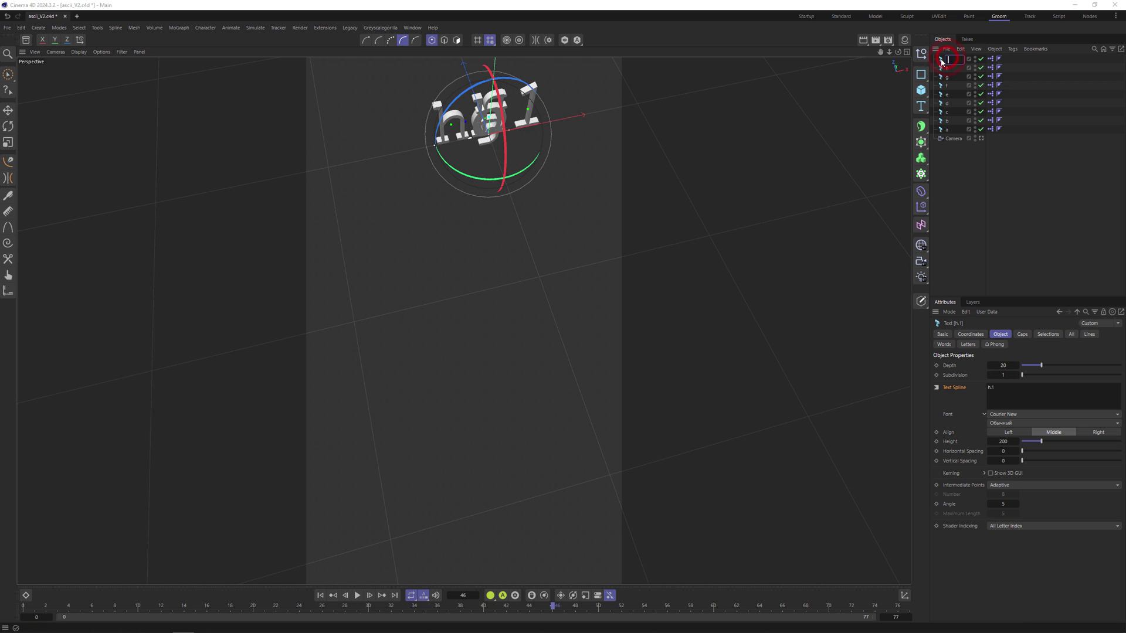
pyautogui.write('i')
pyautogui.press('Return')
# Duplicate the text object "i" and rename the copy to "k".
pyautogui.doubleClick(948, 59)
pyautogui.keyDown('ctrl'); pyautogui.moveTo(948, 57); pyautogui.dragTo(945, 57); pyautogui.keyUp('ctrl')
pyautogui.write('k')
pyautogui.press('Return')
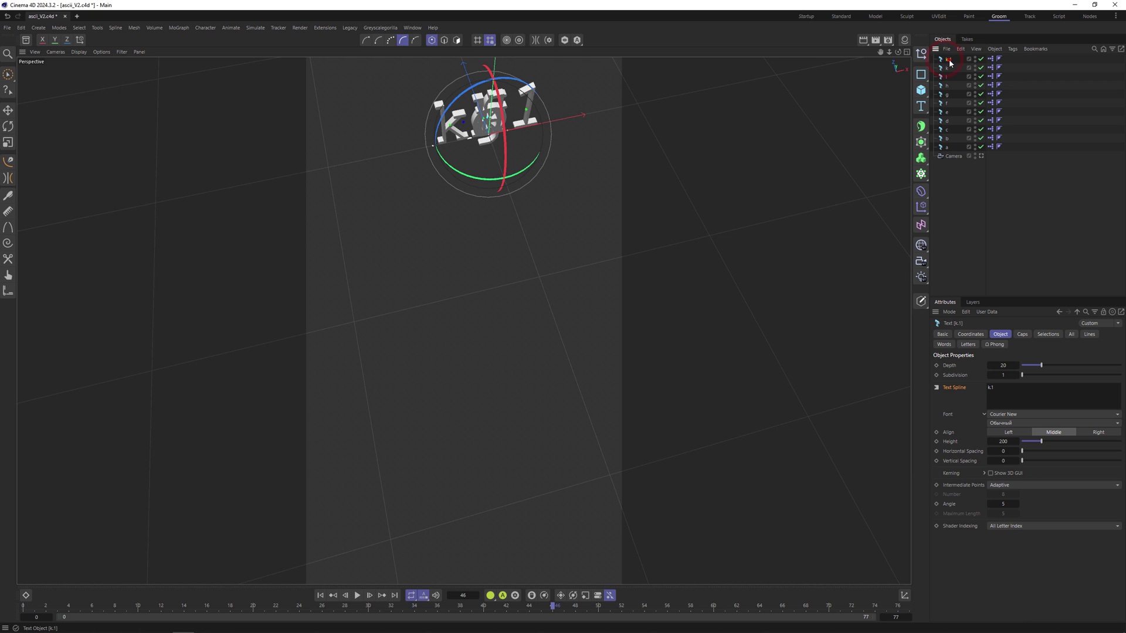
# Duplicate the text object "k" and rename the copy to "l".
pyautogui.doubleClick(948, 59)
pyautogui.write('ll')
pyautogui.press('Return')
# Duplicate the text object "l" and rename the copy to "m".
pyautogui.hotkey('ctrl', 'c')
pyautogui.hotkey('ctrl', 'v')
pyautogui.doubleClick(948, 59)
pyautogui.write('m')
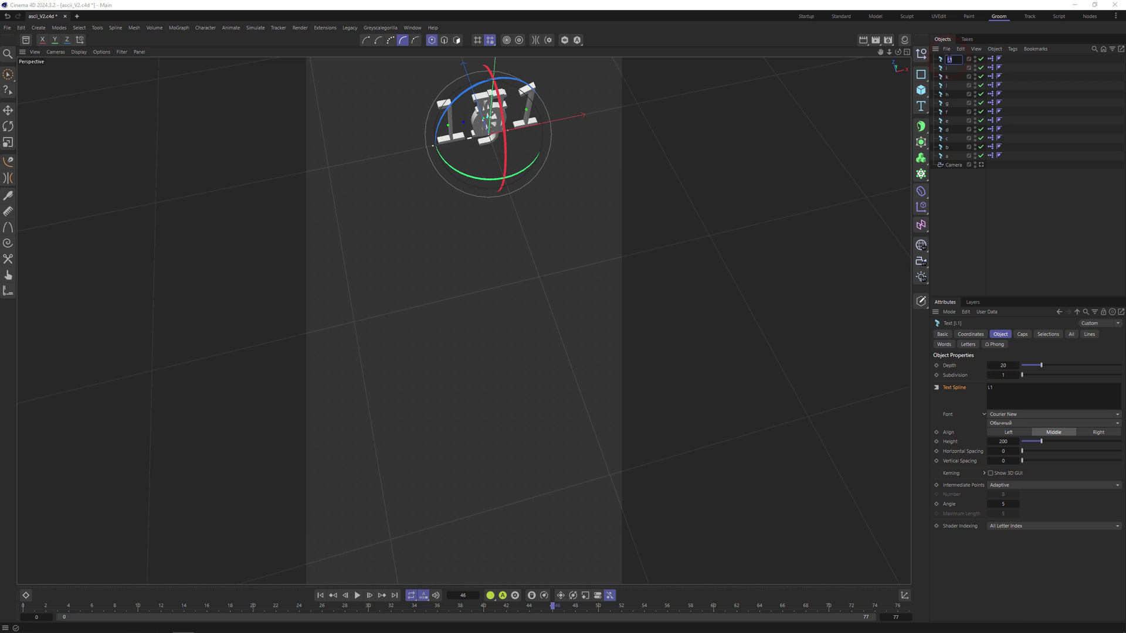
pyautogui.press('Return')
# Duplicate the text object "m" and rename the copy to "n".
pyautogui.hotkey('ctrl', 'c')
pyautogui.hotkey('ctrl', 'v')
pyautogui.doubleClick(948, 60)
pyautogui.write('n')
pyautogui.press('Return')
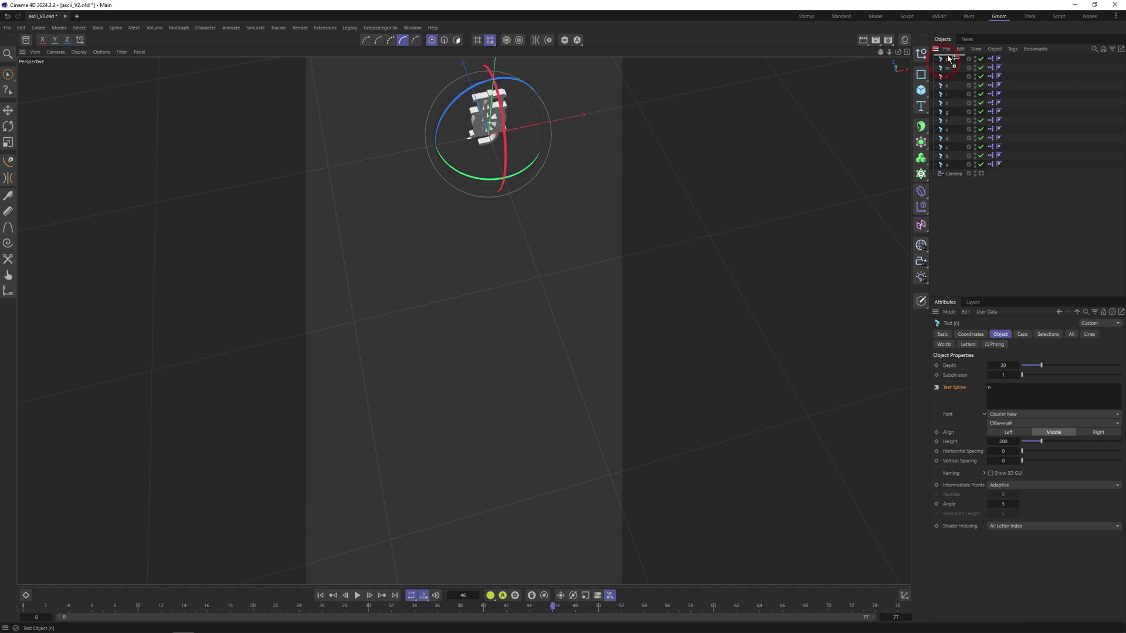
# Duplicate the text object "n" and rename the copy to "o".
pyautogui.hotkey('ctrl', 'c')
pyautogui.hotkey('ctrl', 'v')
pyautogui.doubleClick(948, 59)
pyautogui.write('o')
pyautogui.press('Return')
# Duplicate the text object "o" and rename the copy to a comma ",".
pyautogui.hotkey('ctrl', 'c')
pyautogui.hotkey('ctrl', 'v')
pyautogui.doubleClick(946, 59)
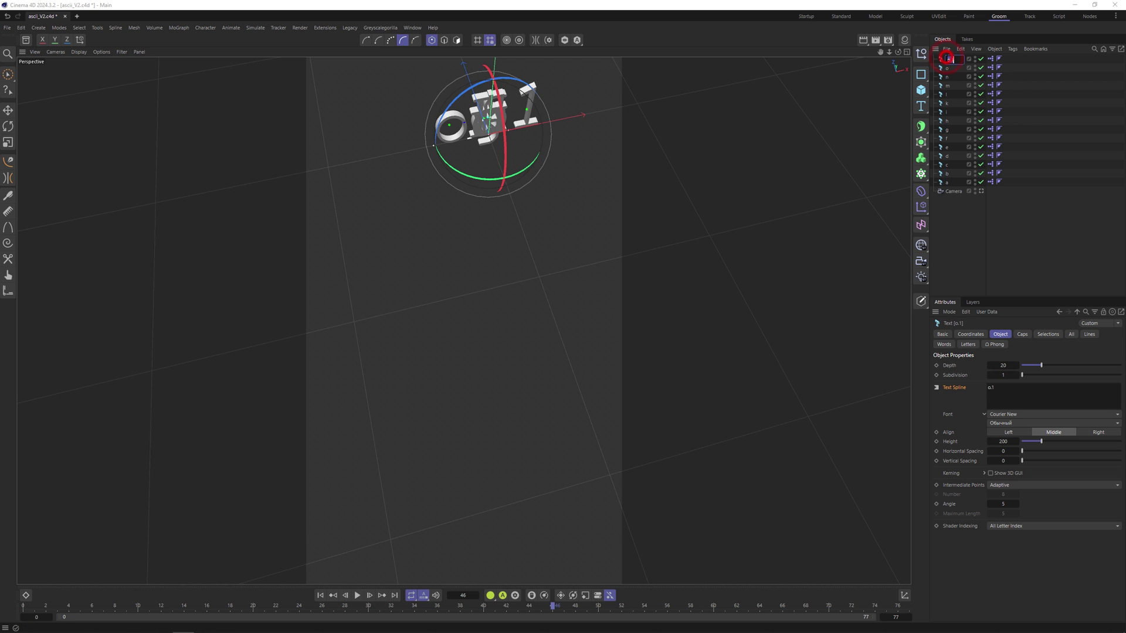
pyautogui.write(',')
pyautogui.click(943, 60)
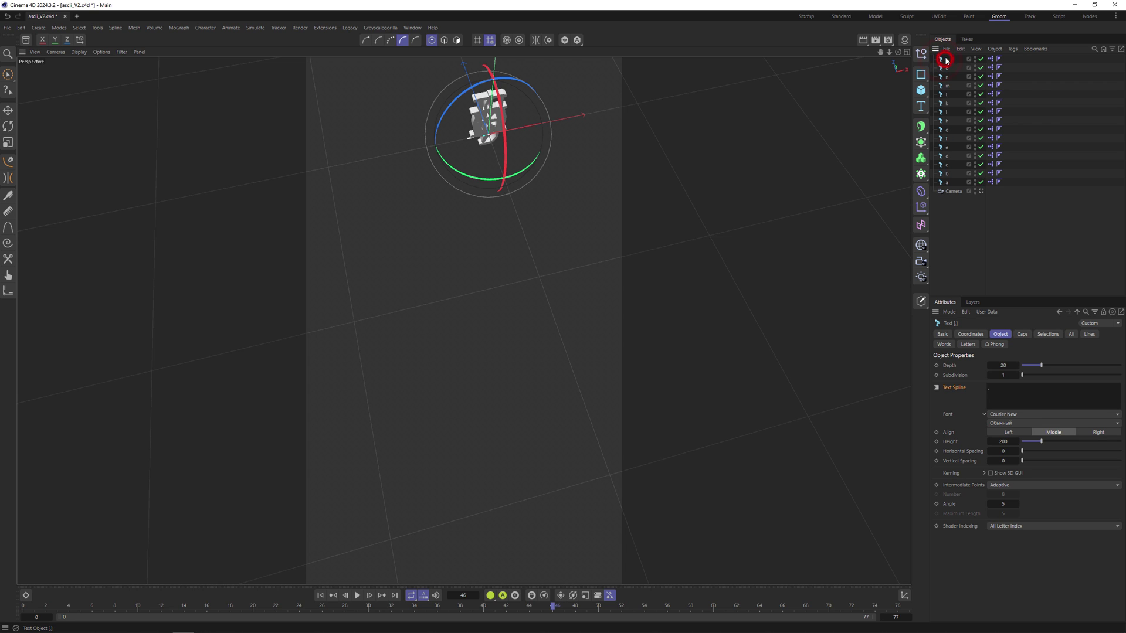
# Duplicate the comma text object and rename the copy to a period ".".
pyautogui.hotkey('ctrl', 'c')
pyautogui.hotkey('ctrl', 'v')
pyautogui.doubleClick(948, 59)
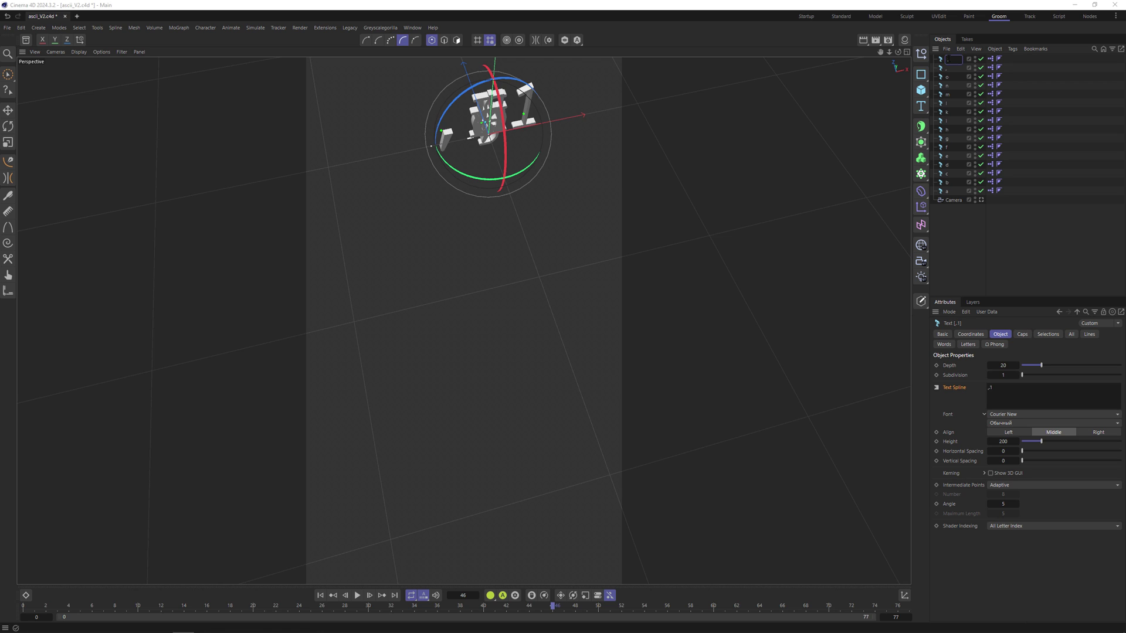
pyautogui.click(942, 60)
# Duplicate the period text object and rename the copy to "*".
pyautogui.hotkey('ctrl', 'c')
pyautogui.hotkey('ctrl', 'v')
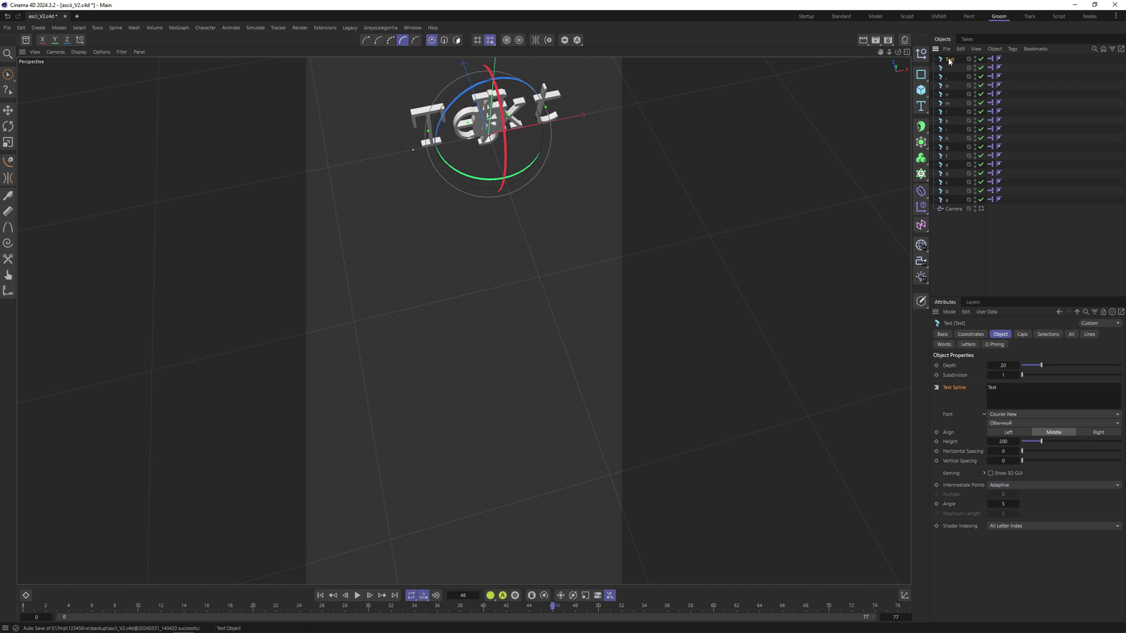
pyautogui.doubleClick(949, 59)
pyautogui.write('*')
pyautogui.press('Return')
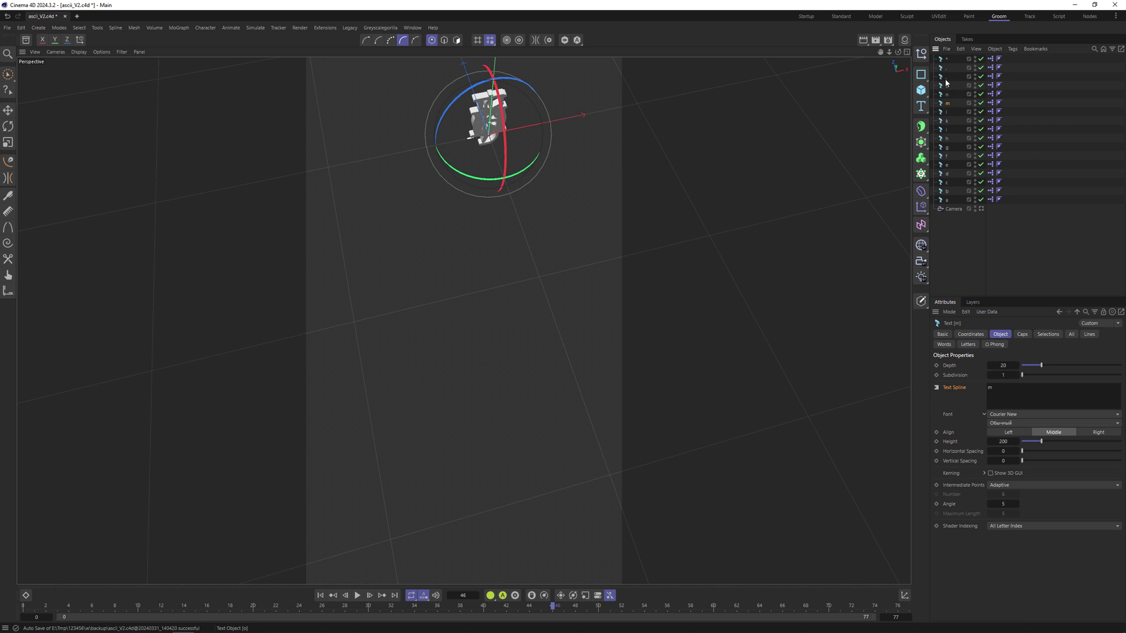
# Duplicate the text object "*" and rename the copy to "+".
pyautogui.keyDown('ctrl'); pyautogui.moveTo(950, 60); pyautogui.dragTo(949, 60); pyautogui.keyUp('ctrl')
pyautogui.scroll(5, 945, 61)
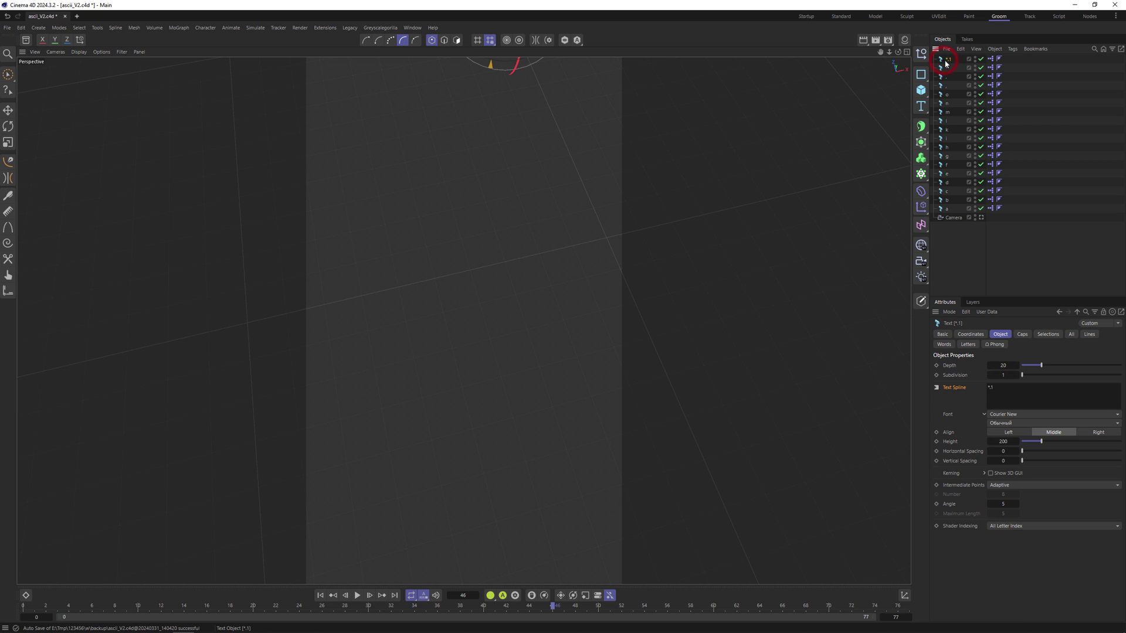
pyautogui.doubleClick(946, 60)
pyautogui.write('+')
pyautogui.press('Return')
# Duplicate the text object "+" and rename the copy to "-".
pyautogui.keyDown('ctrl'); pyautogui.moveTo(948, 57); pyautogui.dragTo(948, 57); pyautogui.keyUp('ctrl')
pyautogui.doubleClick(947, 60)
pyautogui.write('-')
pyautogui.press('Return')
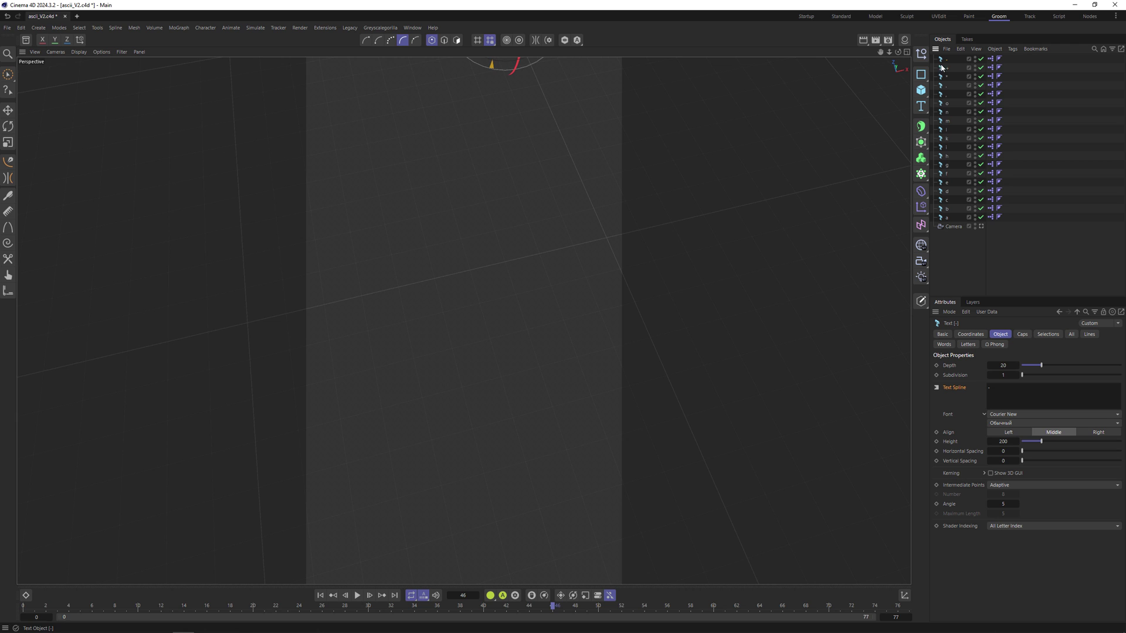
# Add a Cloner to the scene and set its instance mode to Render Instance.
pyautogui.press('r')
pyautogui.press('o')
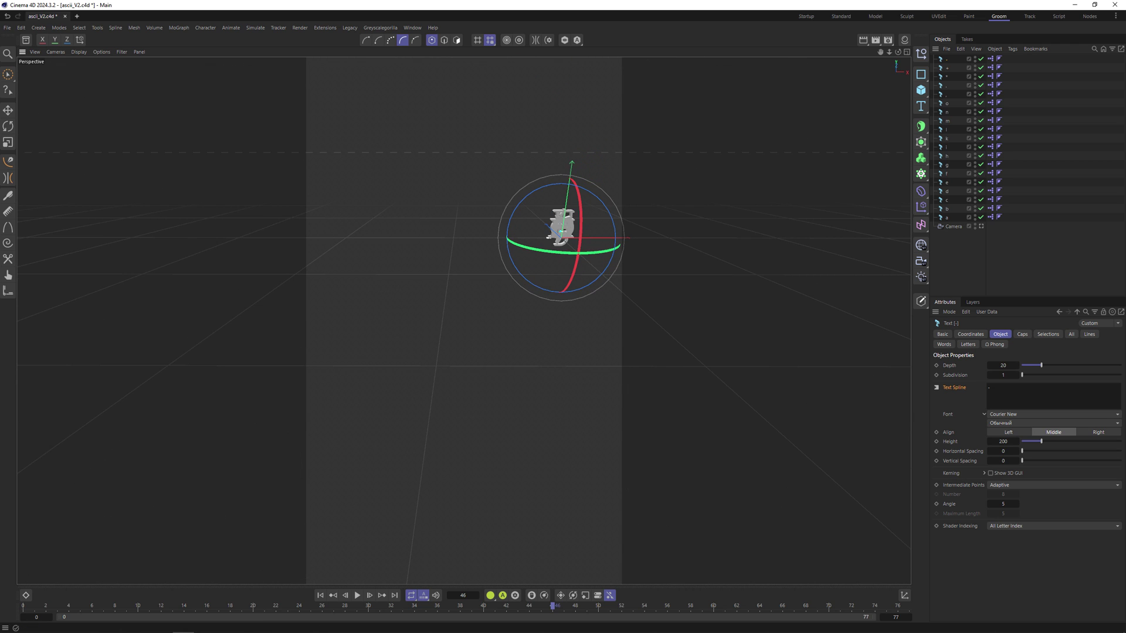
pyautogui.click(921, 174)
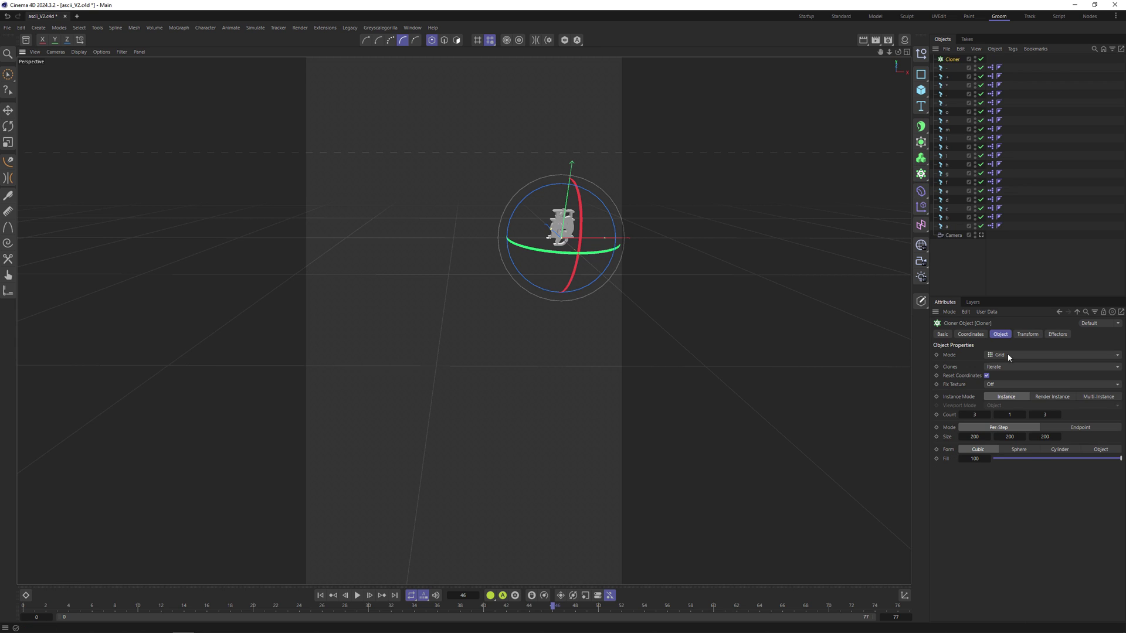
pyautogui.click(1052, 396)
# Make all text objects from "-" to "a" children of the Cloner.
pyautogui.click(946, 68)
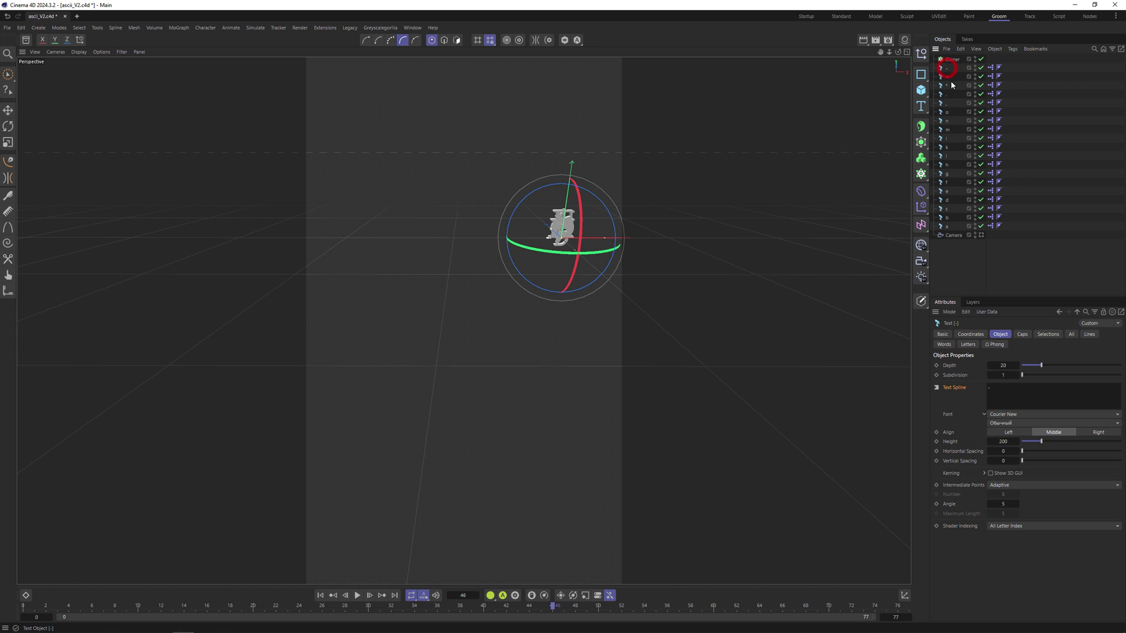
pyautogui.keyDown('shift'); pyautogui.click(950, 227); pyautogui.keyUp('shift')
pyautogui.moveTo(950, 228); pyautogui.dragTo(949, 61)
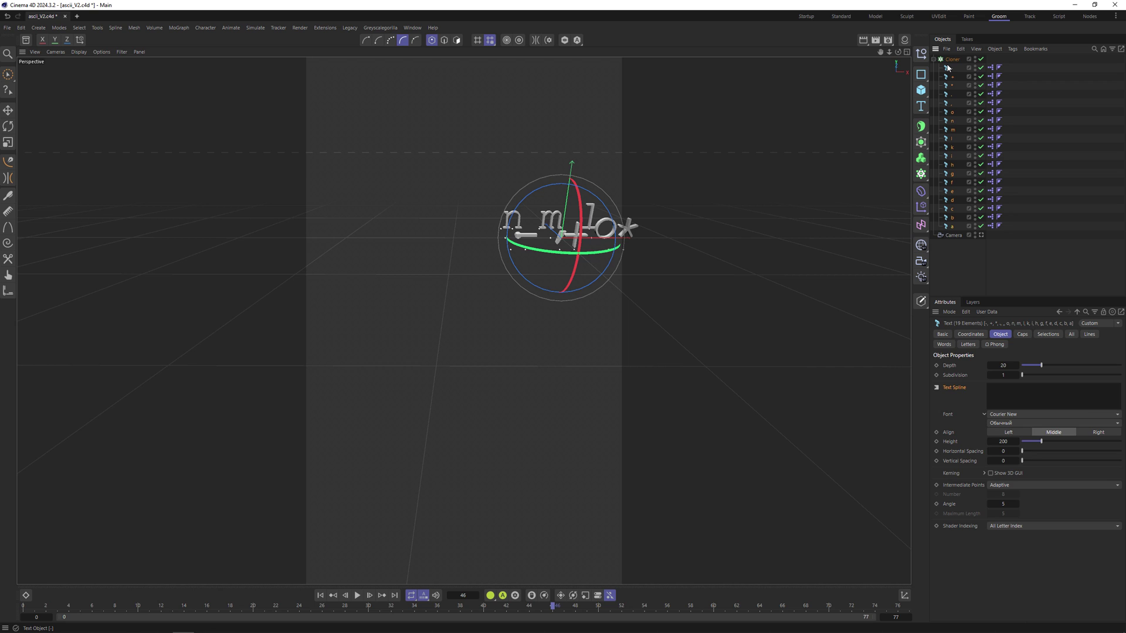
# Set the Cloner's per-step grid size to 150 in X and Y.
pyautogui.click(951, 60)
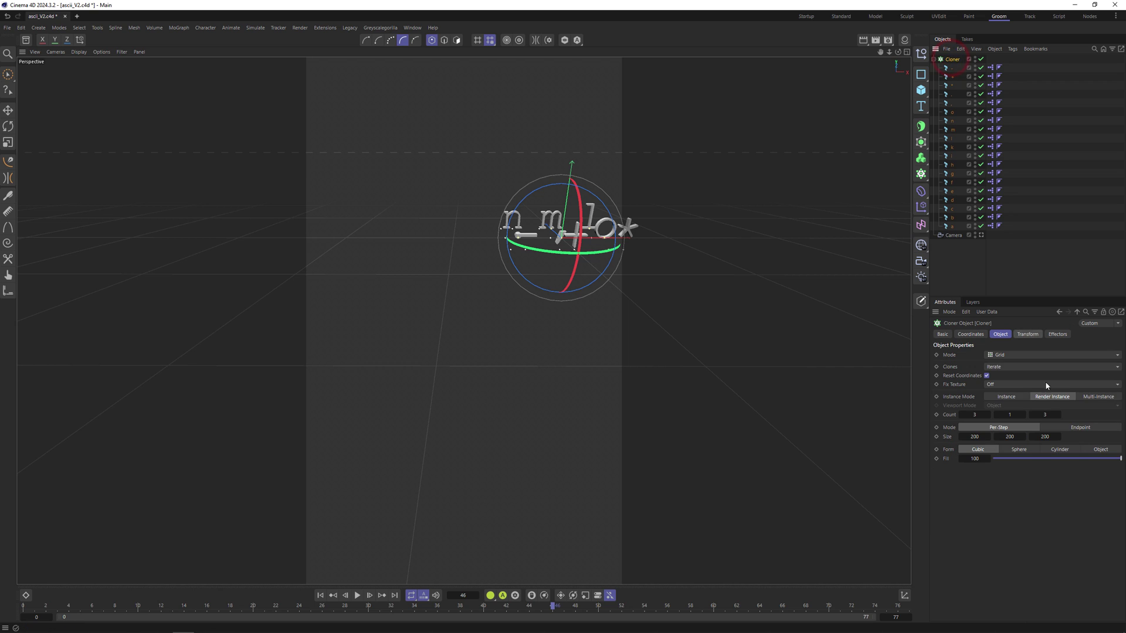
pyautogui.click(978, 437)
pyautogui.write('150')
pyautogui.click(1010, 437)
pyautogui.write('15')
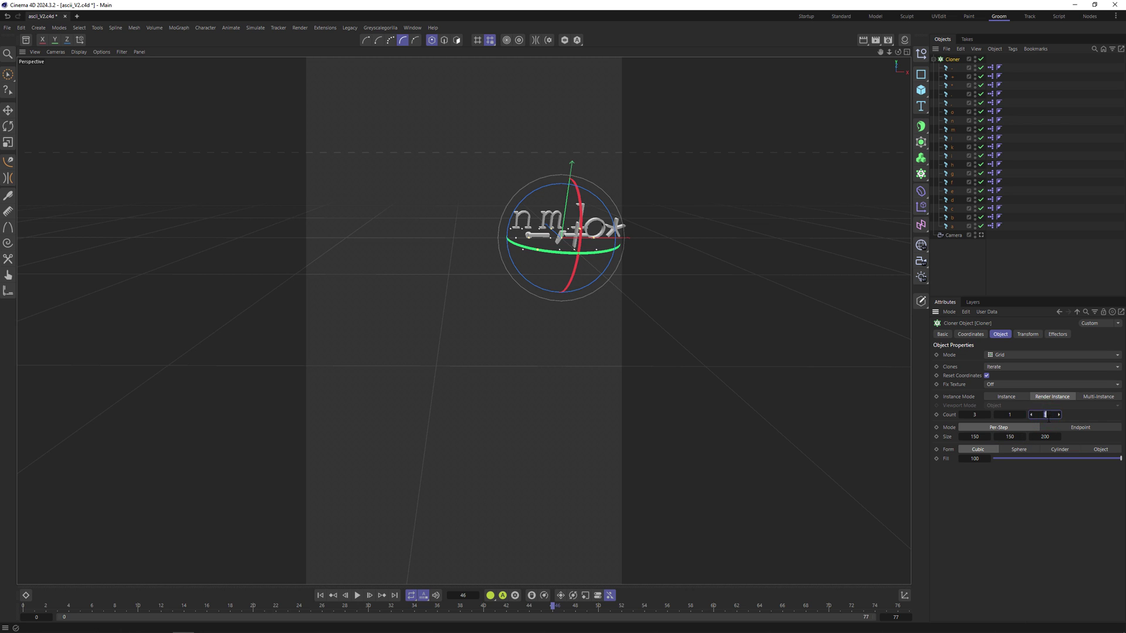
# Set the Cloner's grid count to 10 by 10 by 1 and its Z size to 0.
pyautogui.click(1010, 414)
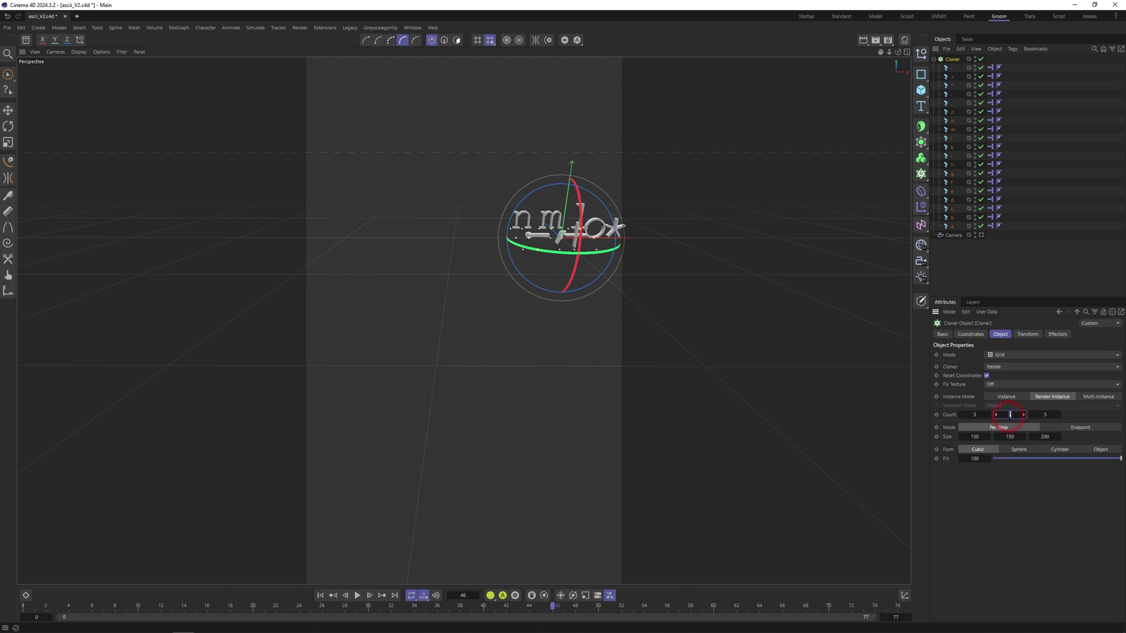
pyautogui.write('10')
pyautogui.click(975, 415)
pyautogui.click(1044, 437)
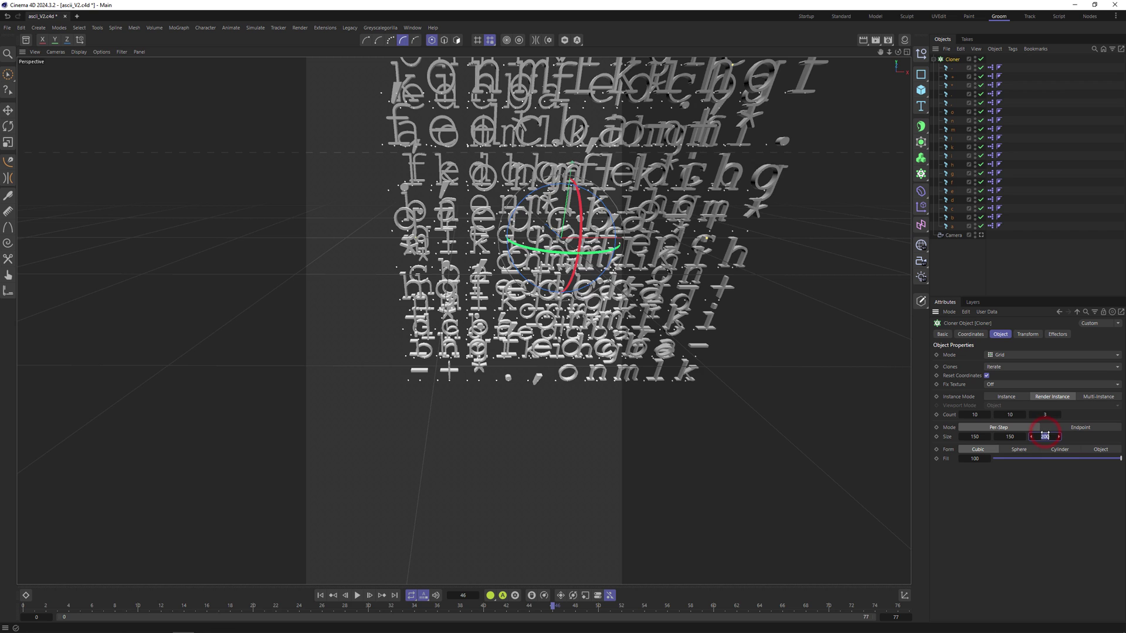
pyautogui.write('0')
pyautogui.press('Return')
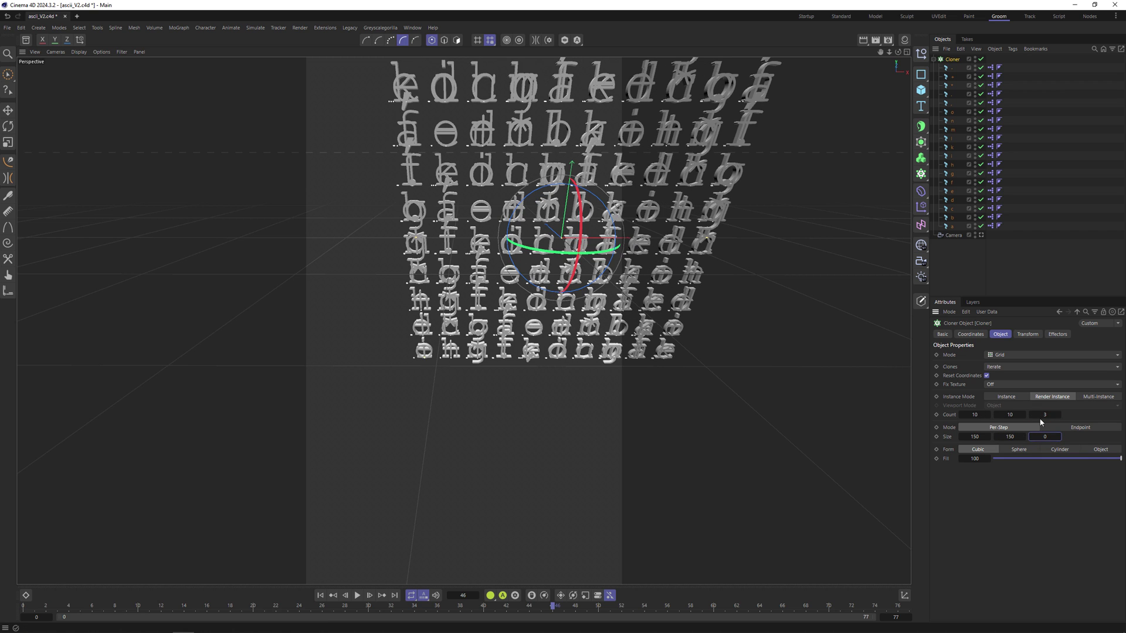
pyautogui.click(1043, 415)
pyautogui.write('1')
pyautogui.press('Return')
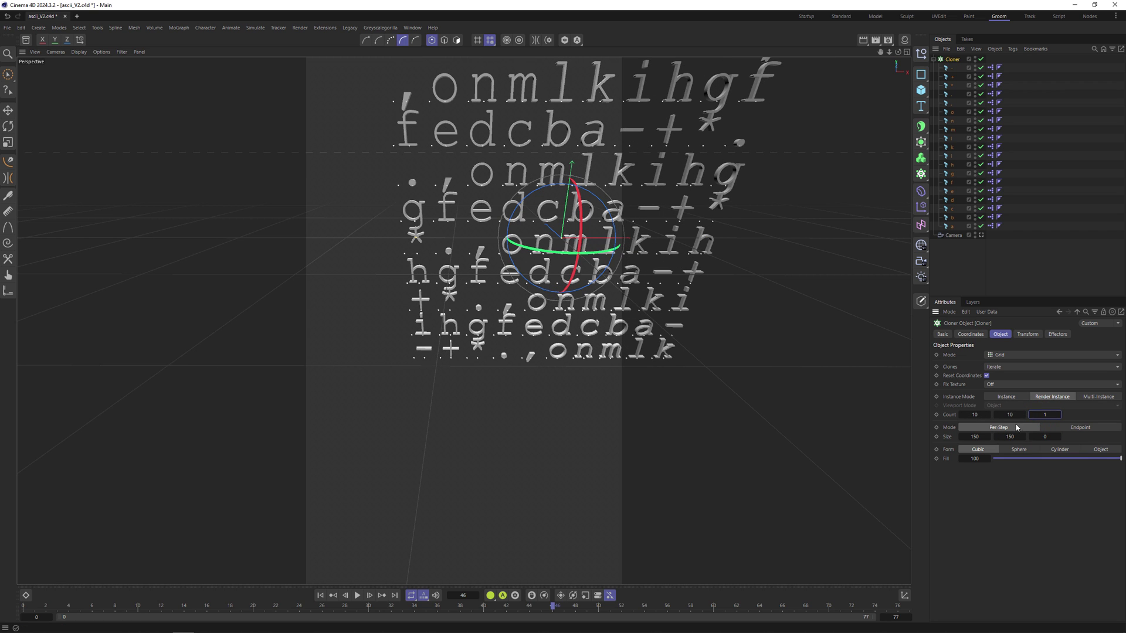
# Set the Cloner's per-step grid size to 140 in X and Y.
pyautogui.moveTo(980, 437); pyautogui.dragTo(988, 442)
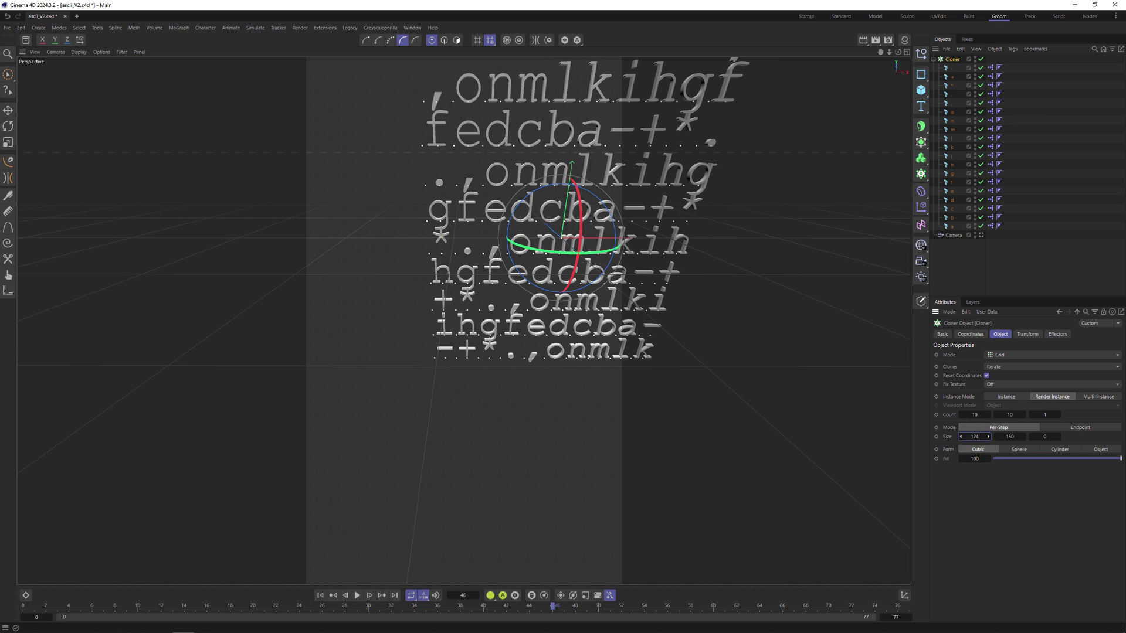
pyautogui.click(1014, 434)
pyautogui.write('140')
pyautogui.press('Return')
# Set the Cloner's X and Y grid spacing back to 150 each.
pyautogui.scroll(3, 516, 268)
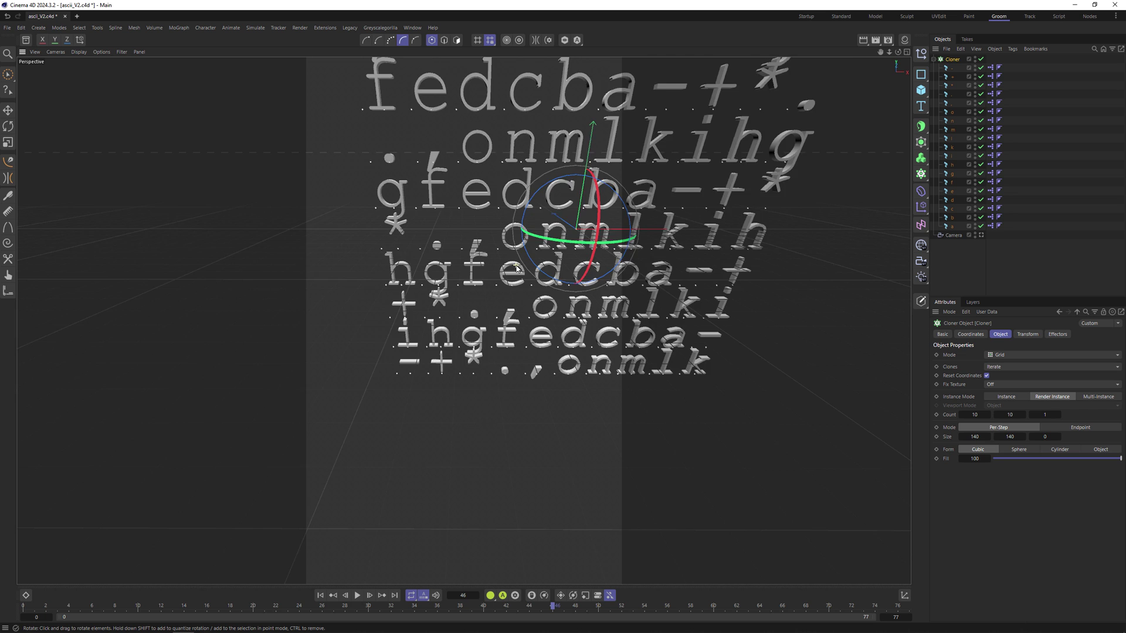
pyautogui.scroll(5, 450, 232)
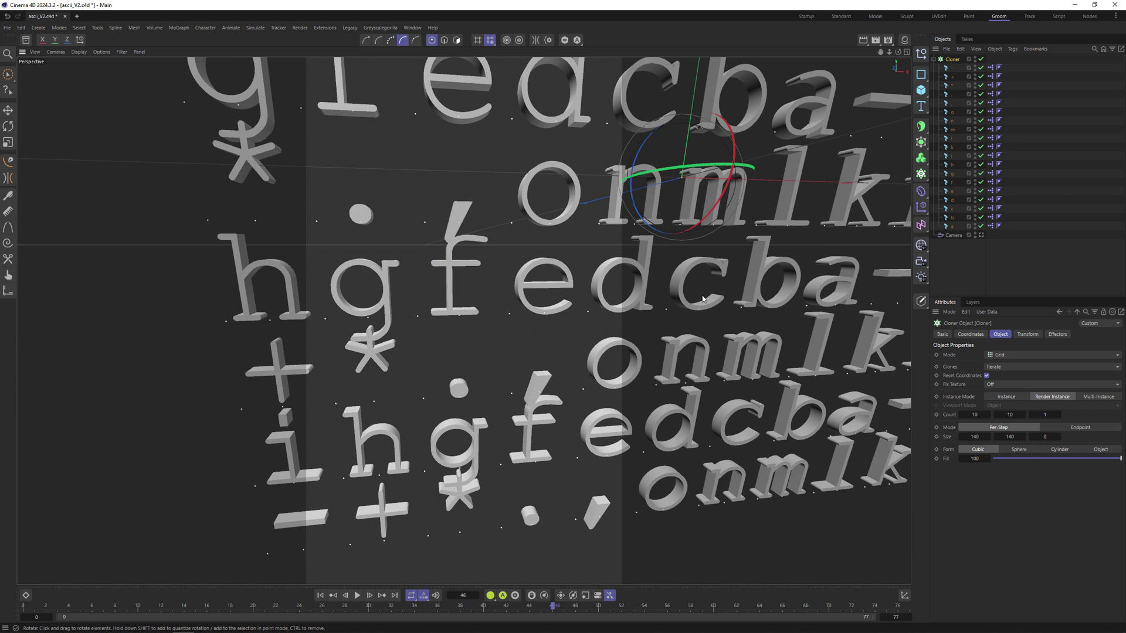
pyautogui.click(1011, 436)
pyautogui.write('150')
pyautogui.press('Return')
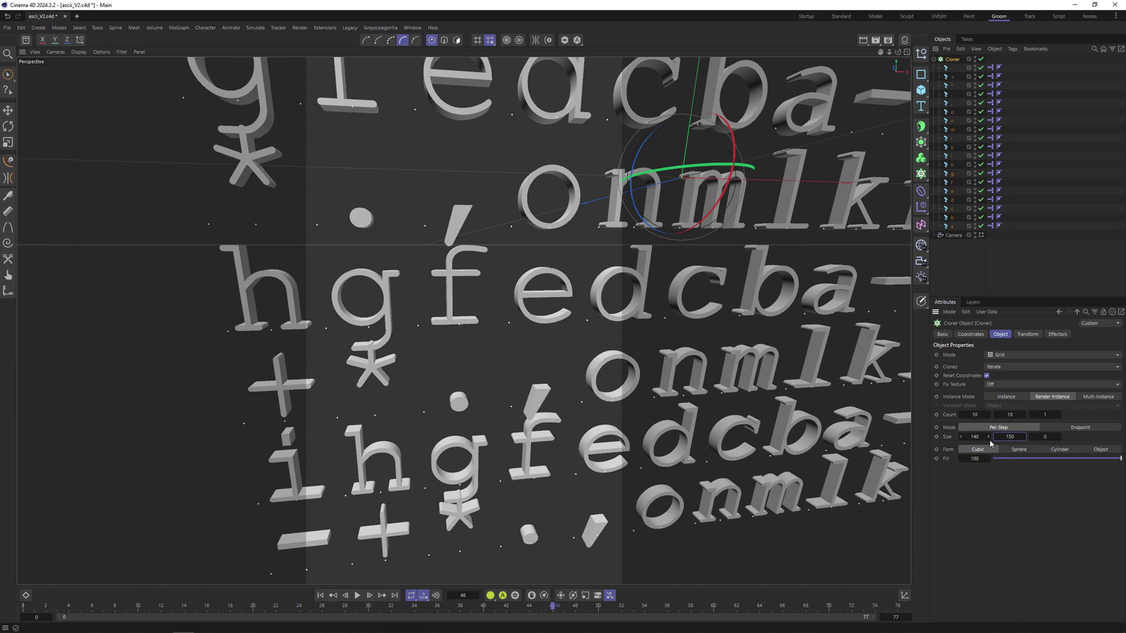
pyautogui.click(977, 436)
pyautogui.write('150')
pyautogui.press('Return')
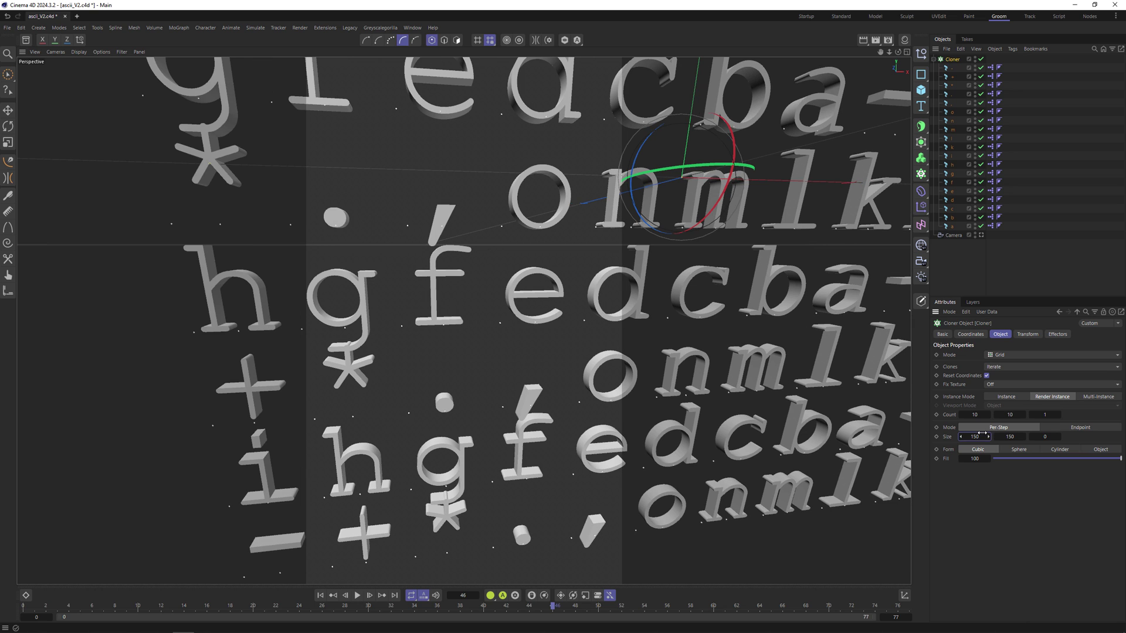
# Set the Cloner's per-step grid size to 160 in X and Y.
pyautogui.click(981, 435)
pyautogui.write('160')
pyautogui.click(1019, 438)
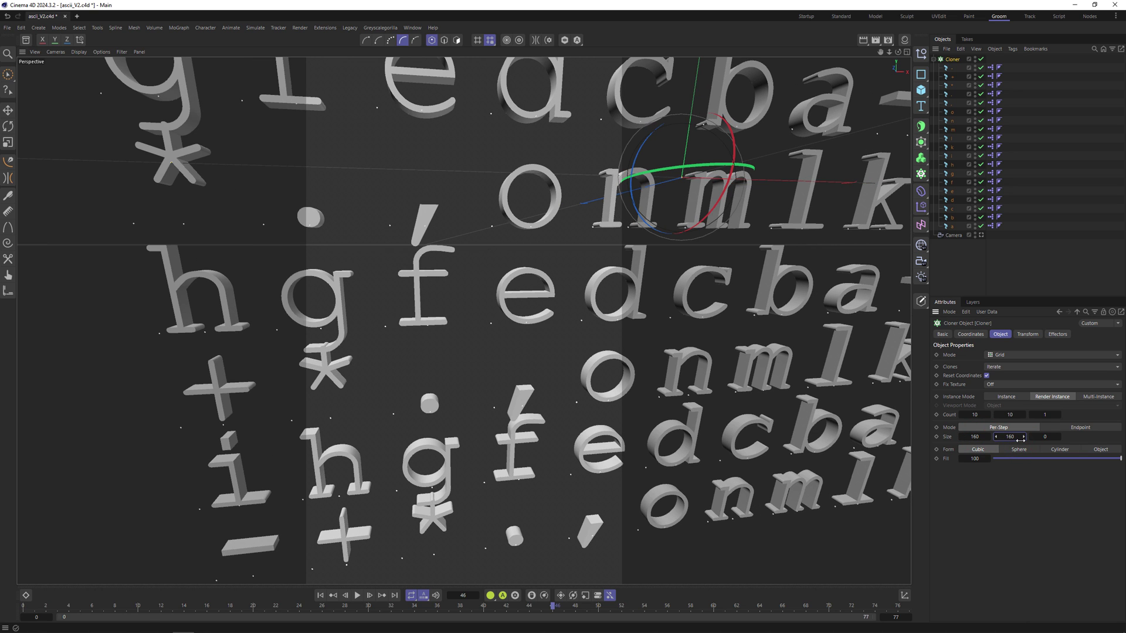
pyautogui.write('160')
pyautogui.press('Return')
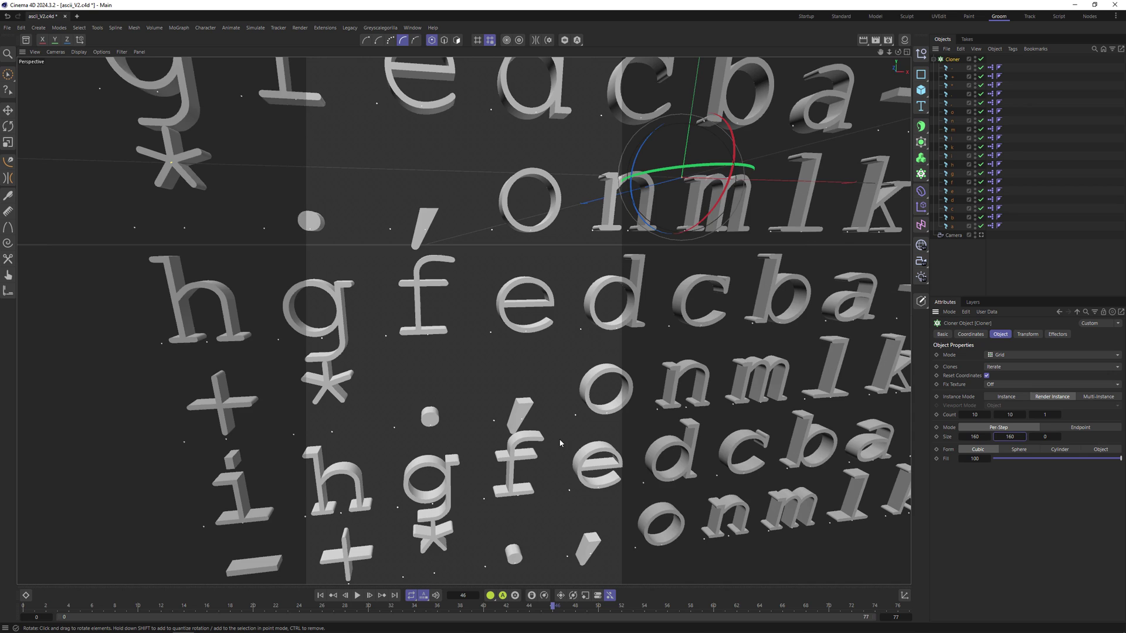
# Switch the viewport to look through the scene's Camera.
pyautogui.keyDown('alt'); pyautogui.moveTo(520, 433); pyautogui.dragTo(525, 404); pyautogui.keyUp('alt')
pyautogui.click(981, 235)
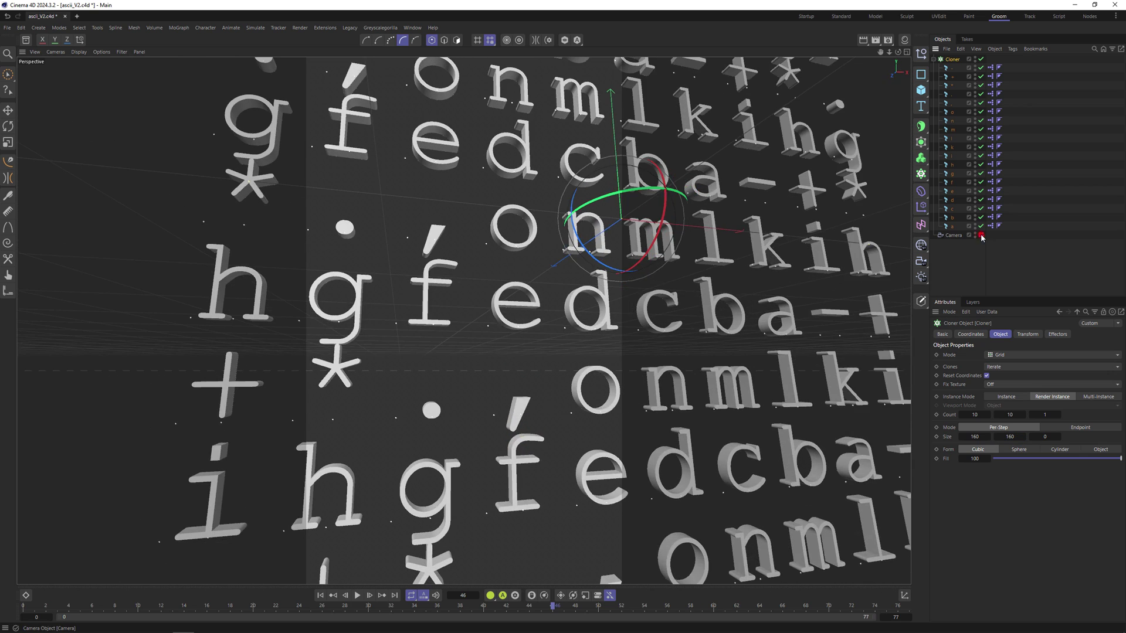
pyautogui.click(981, 235)
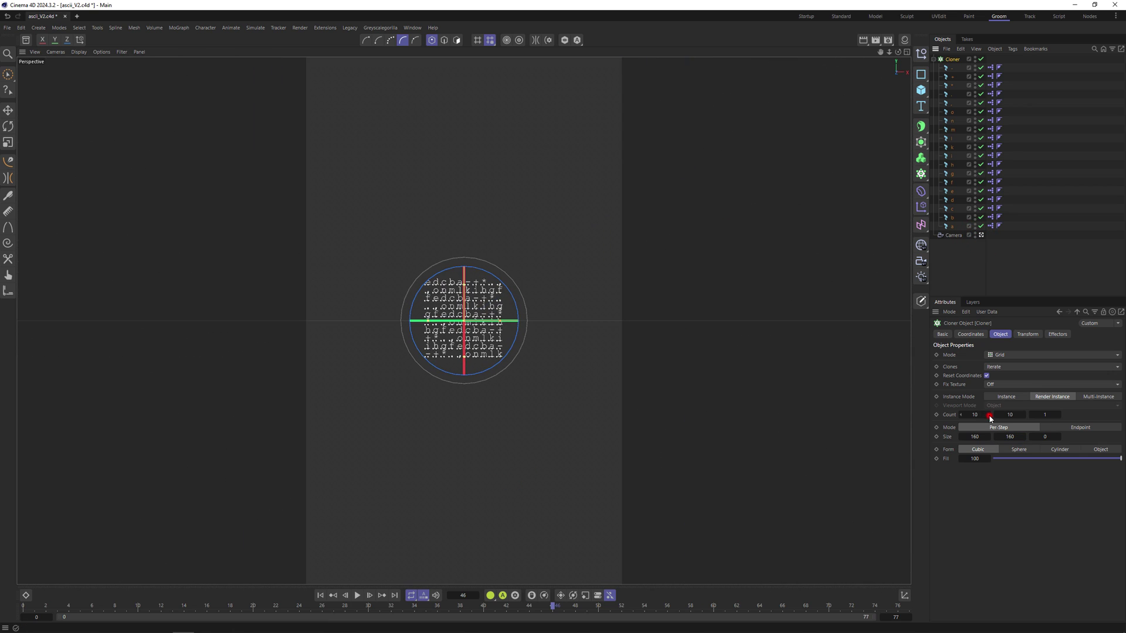
# Increase the Cloner's grid count to 40 in X and 66 in Y so the letters fill the camera frame.
pyautogui.moveTo(990, 417); pyautogui.dragTo(990, 418)
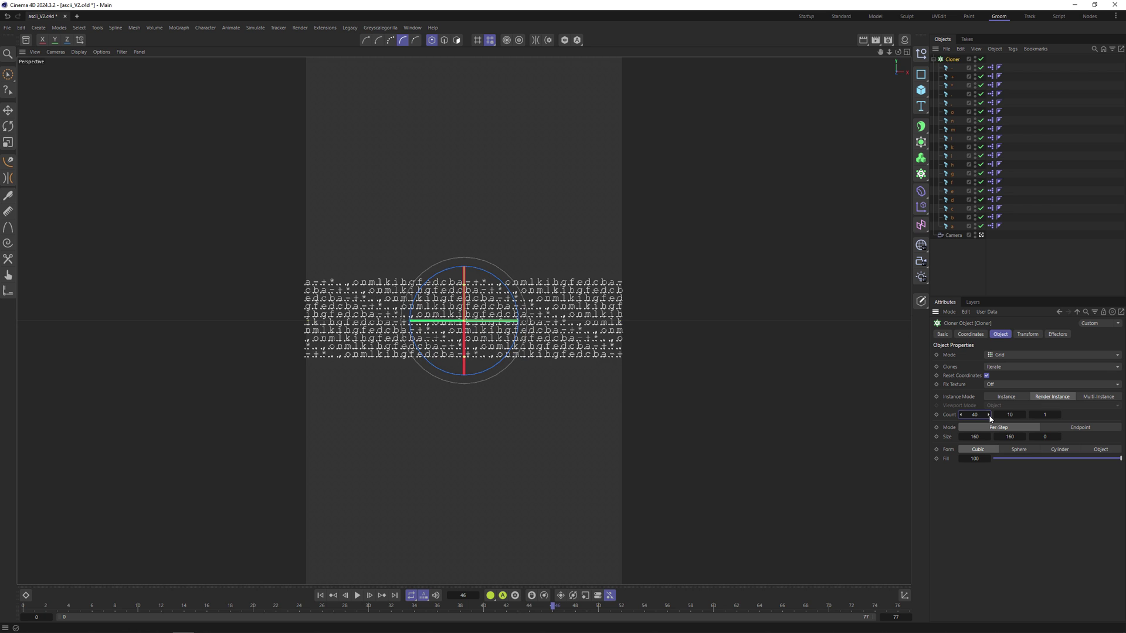
pyautogui.click(1025, 416)
pyautogui.moveTo(1024, 416); pyautogui.dragTo(1026, 417)
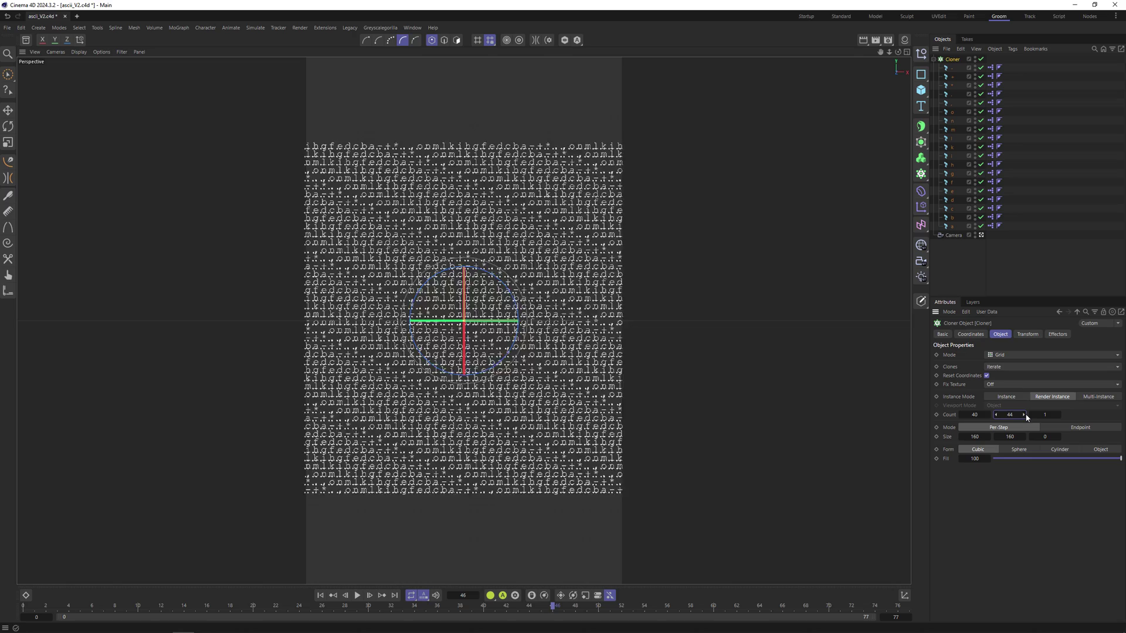
pyautogui.moveTo(1026, 417); pyautogui.dragTo(1022, 415)
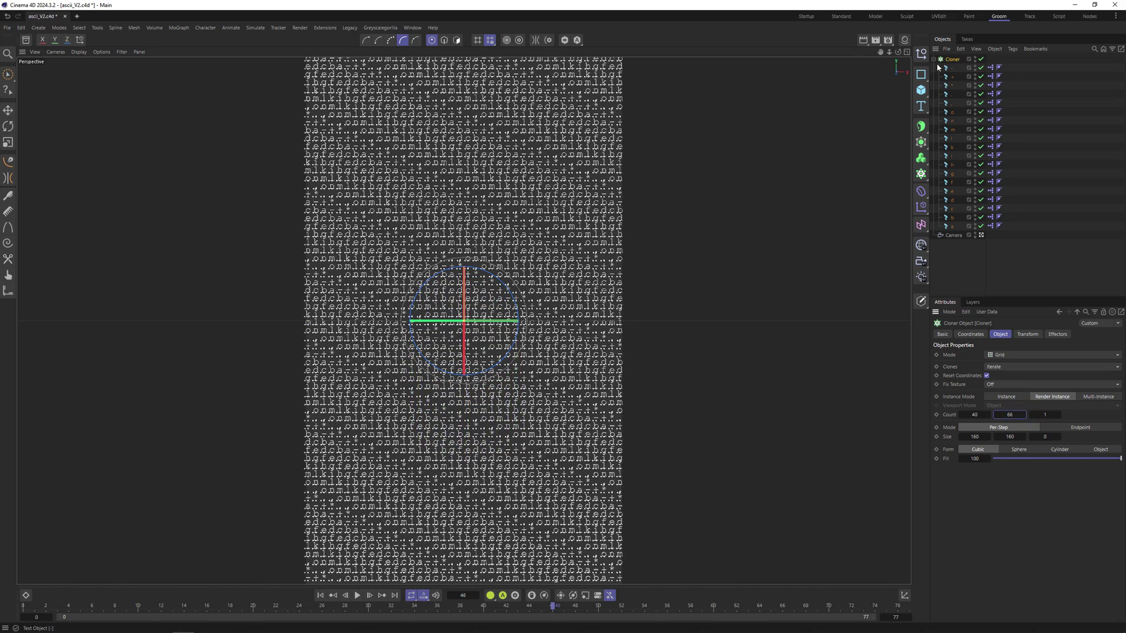
# Collapse the Cloner's hierarchy, show the scene materials and apply the material "Mat" to the Cloner.
pyautogui.click(933, 59)
pyautogui.click(905, 40)
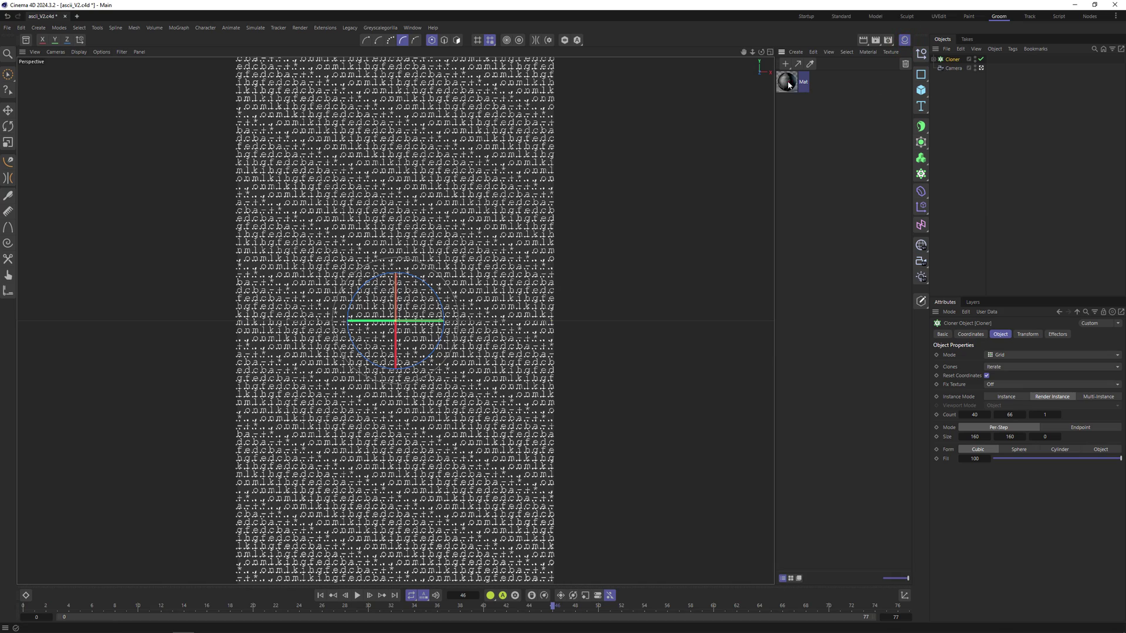
pyautogui.moveTo(788, 85); pyautogui.dragTo(953, 59)
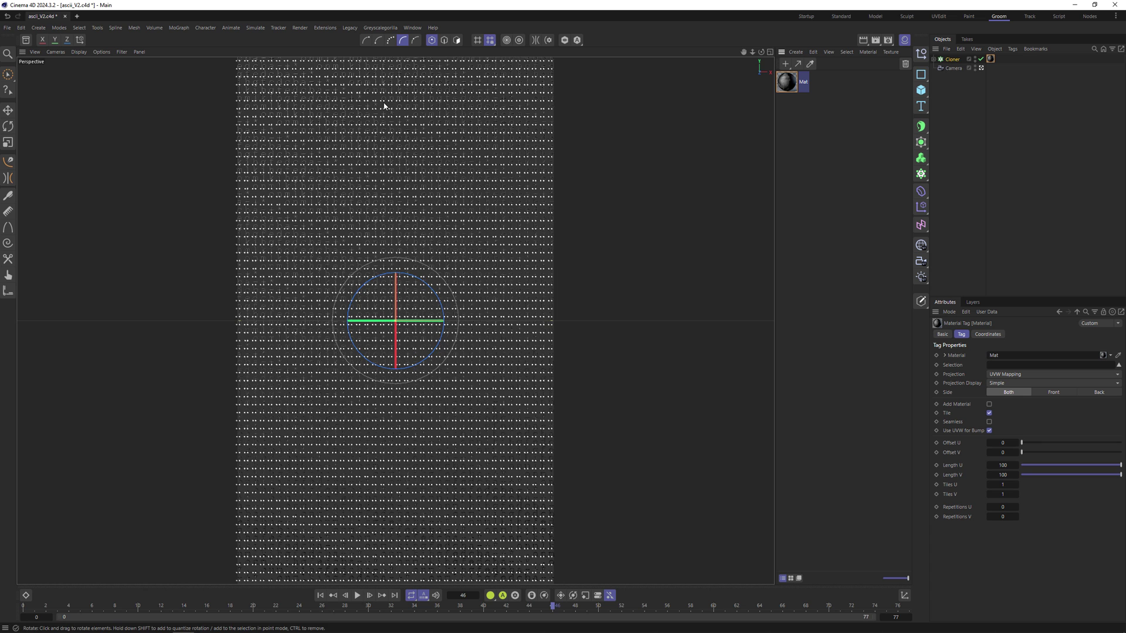
# Render a viewport preview and set the Cloner's material tag projection to Flat.
pyautogui.hotkey('ctrl', 'r')
pyautogui.click(1005, 88)
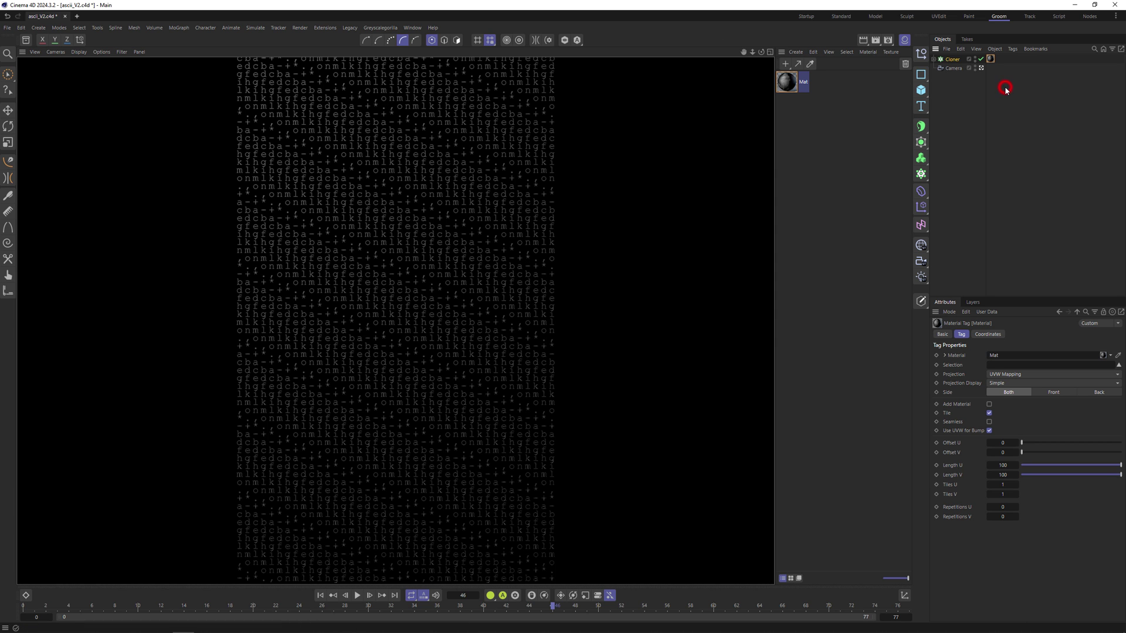
pyautogui.click(1020, 373)
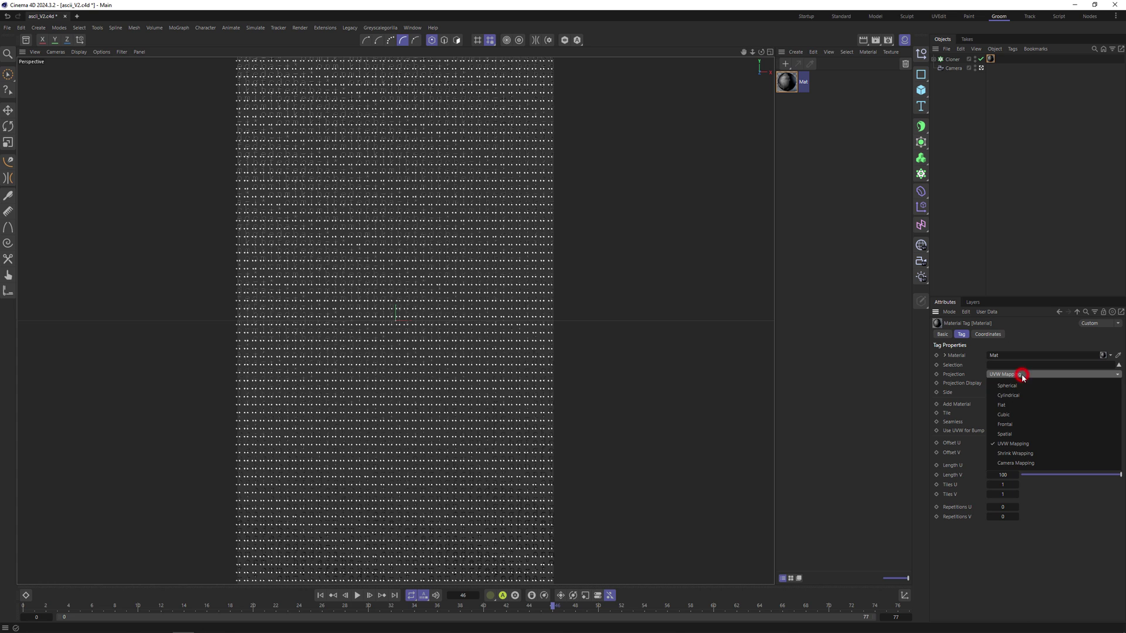
pyautogui.click(1026, 404)
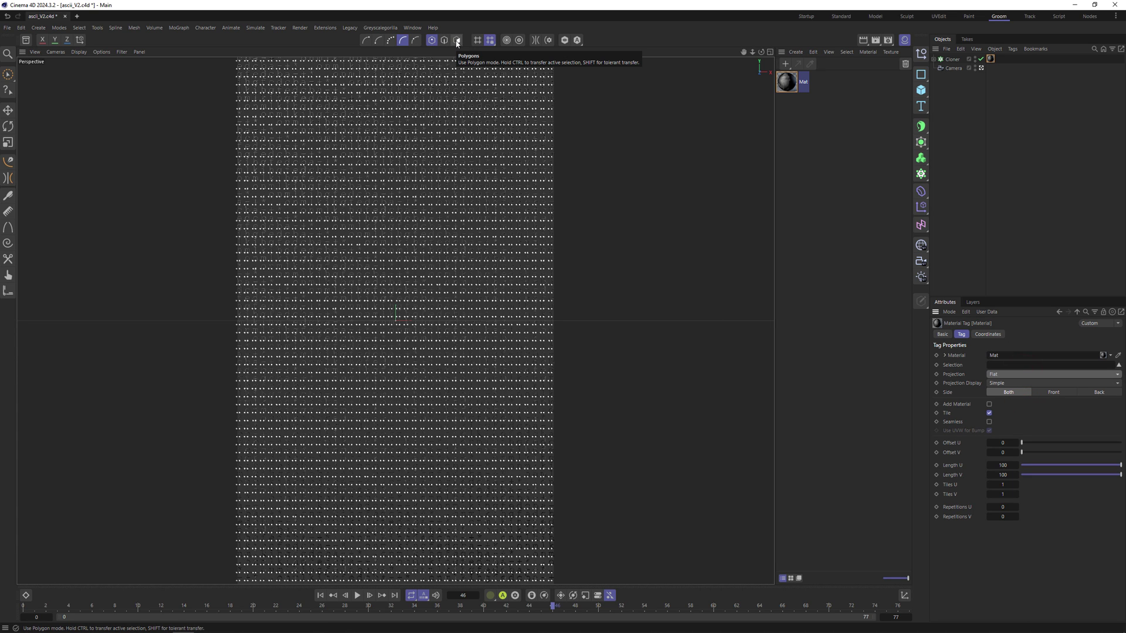
# Switch to the Startup layout and enable Texture mode with the Cloner's material tag selected and the Scale tool active.
pyautogui.click(952, 59)
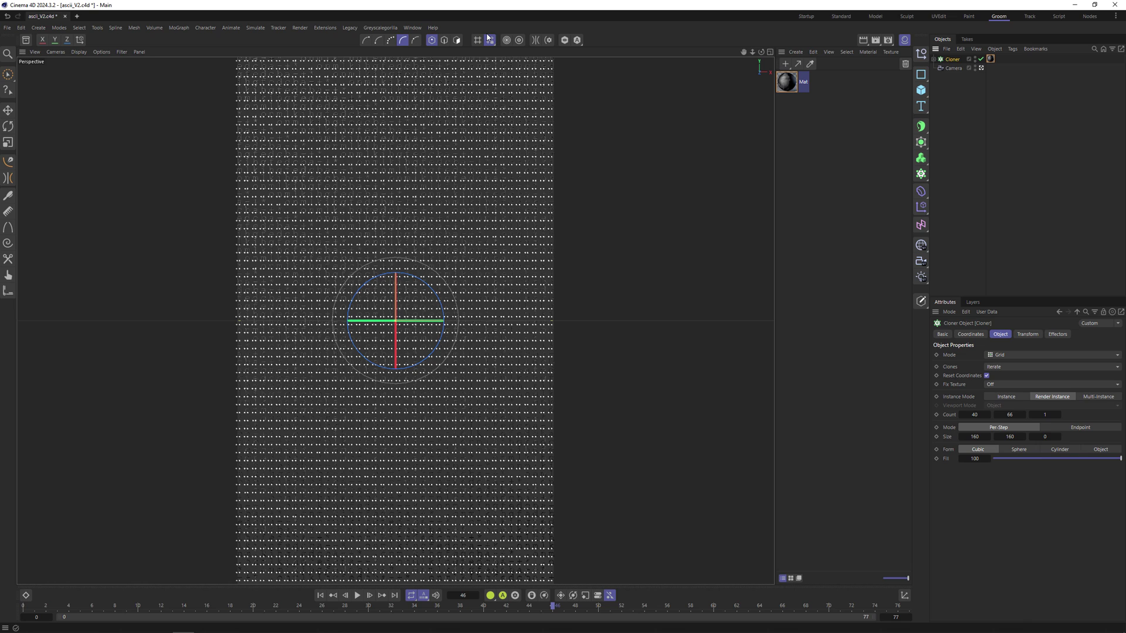
pyautogui.click(872, 101)
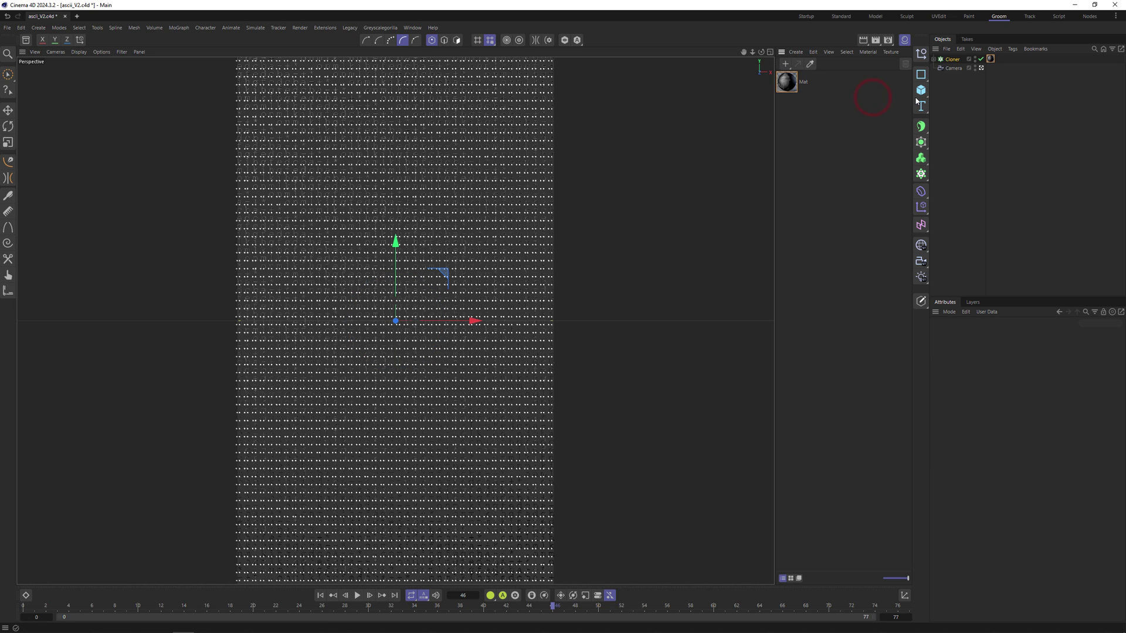
pyautogui.click(806, 16)
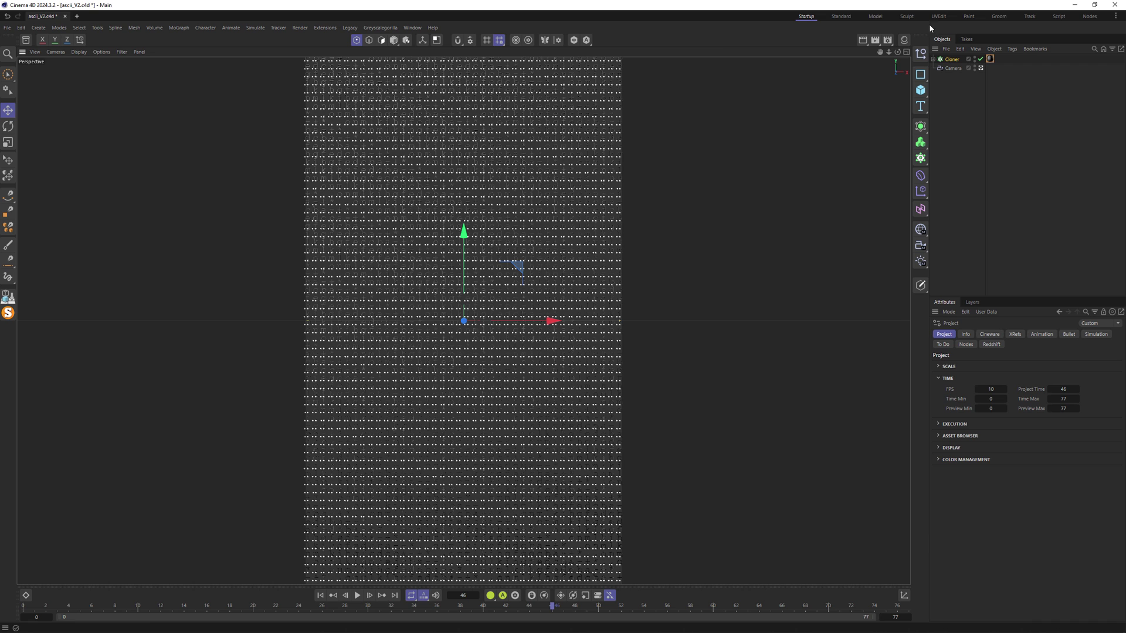
pyautogui.click(992, 61)
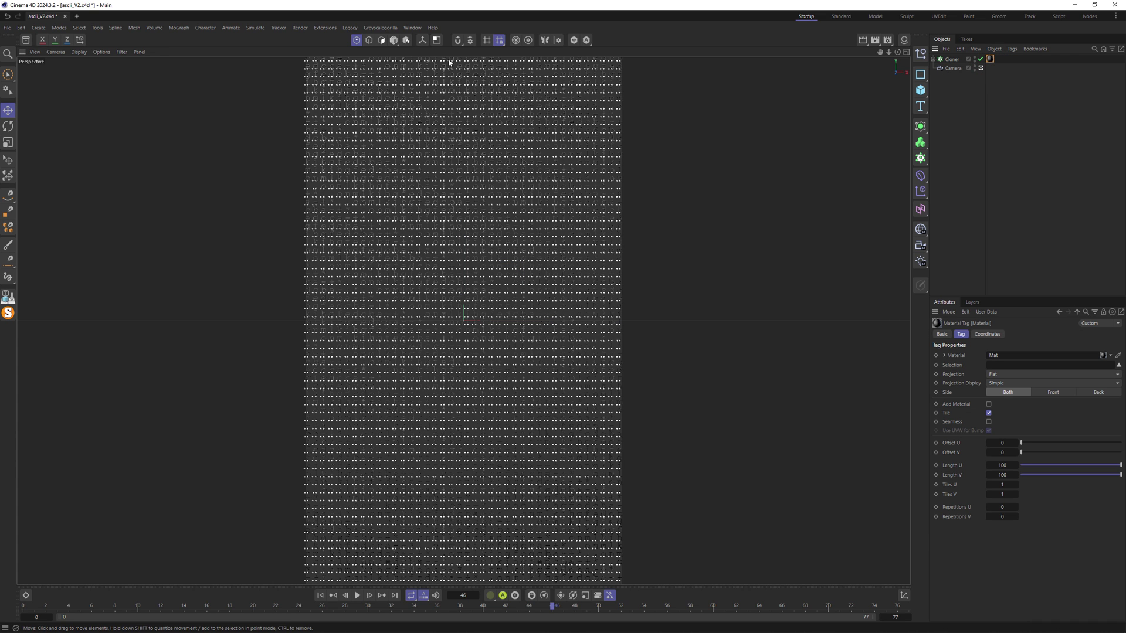
pyautogui.click(405, 40)
pyautogui.press('t')
# Try to fit the Cloner's flat texture to the object with sub-objects included.
pyautogui.rightClick(992, 60)
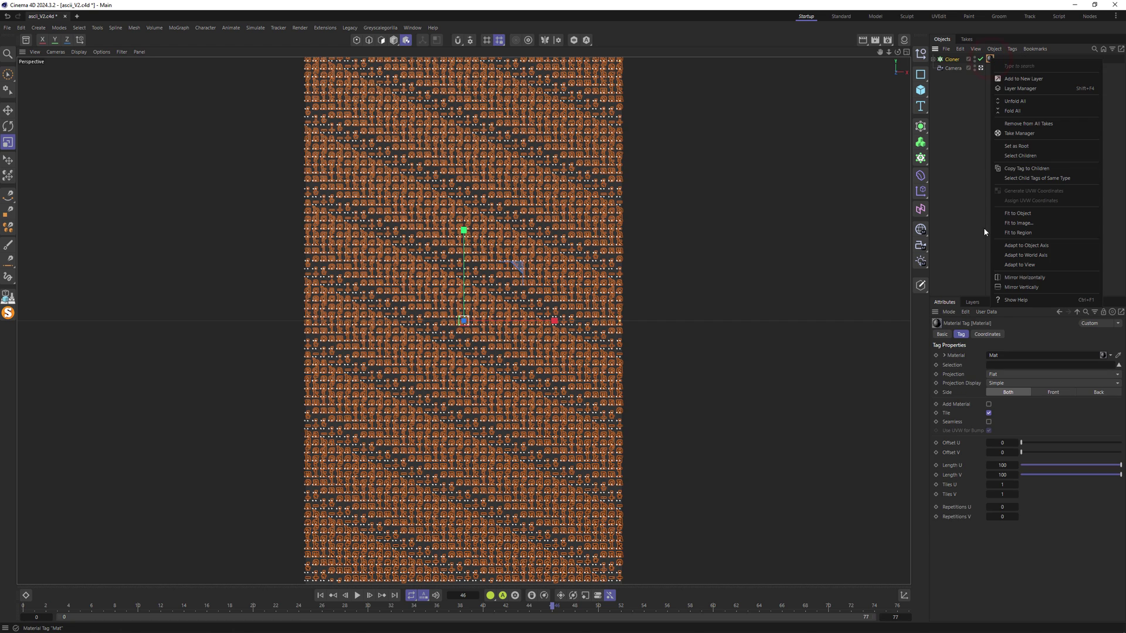
pyautogui.click(1016, 216)
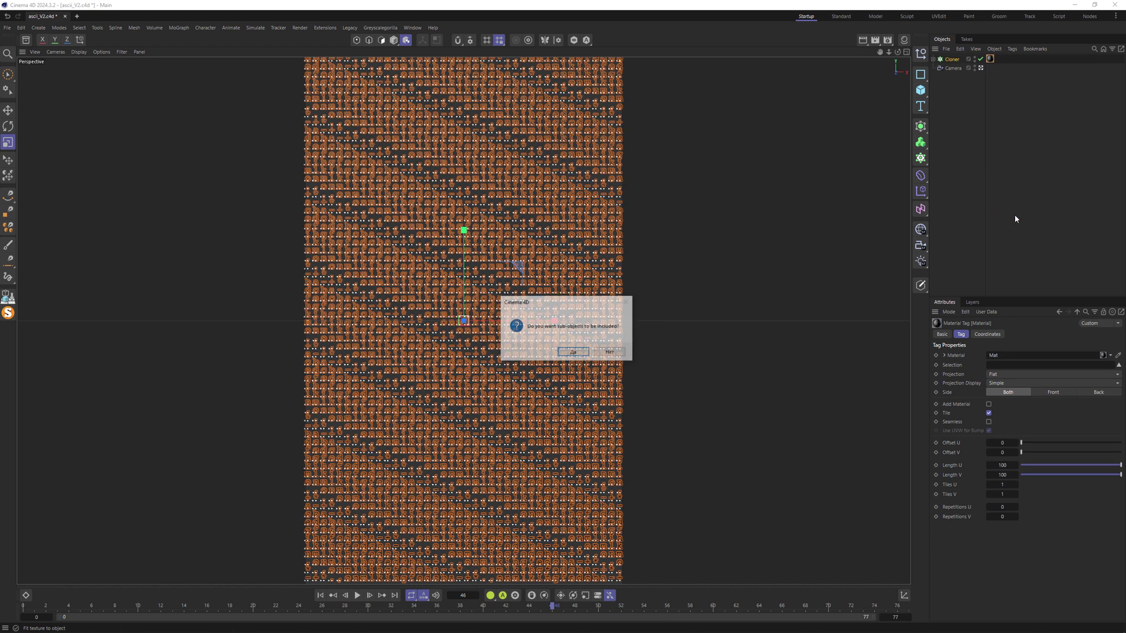
pyautogui.click(573, 352)
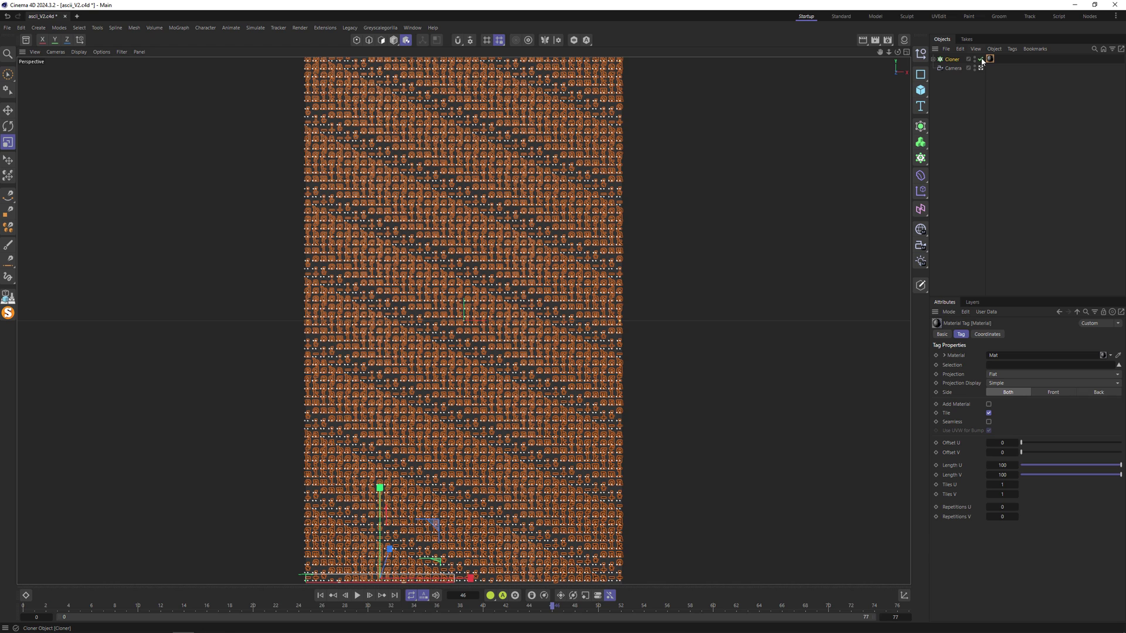
# Set the Cloner's instance mode to Instance and fit its texture to the object again, including sub-objects.
pyautogui.click(951, 60)
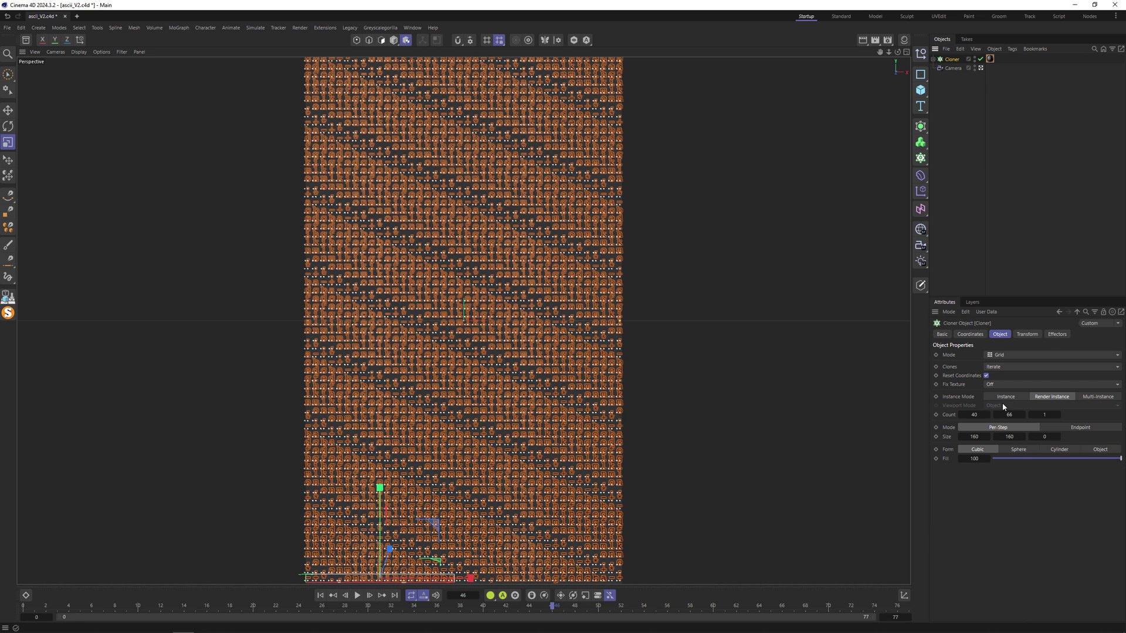
pyautogui.click(1010, 398)
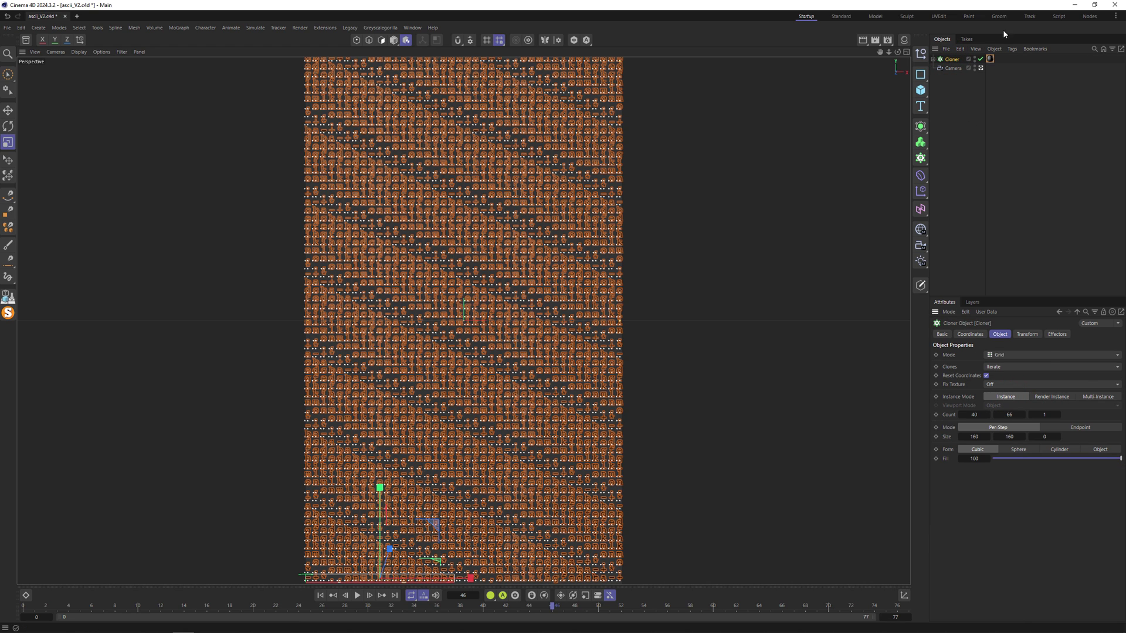
pyautogui.rightClick(990, 59)
pyautogui.click(1030, 214)
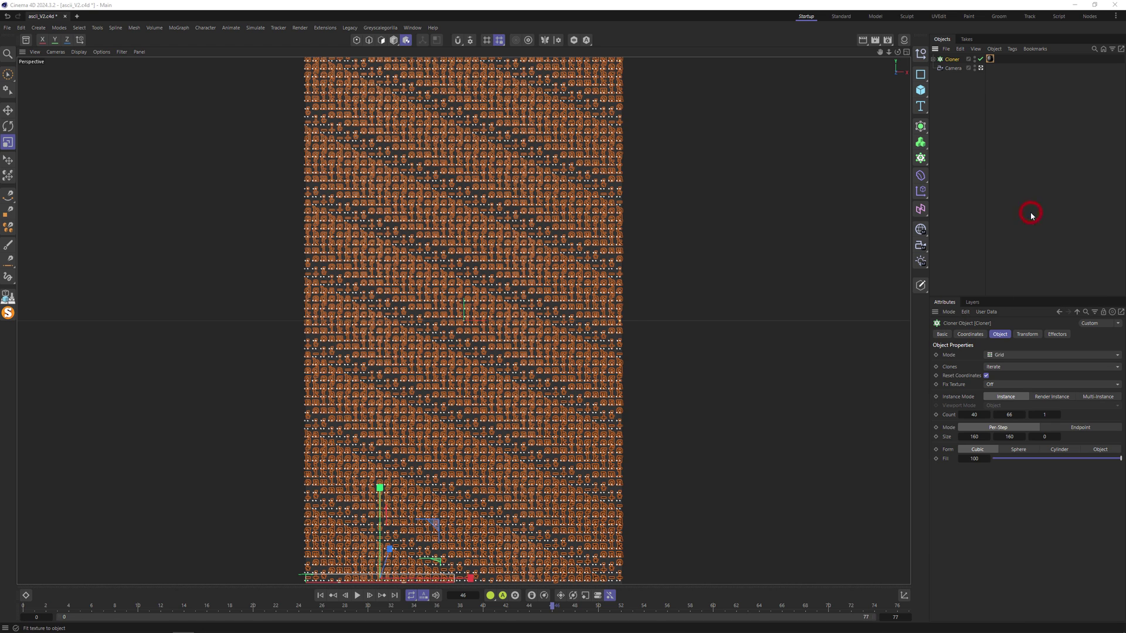
pyautogui.click(578, 355)
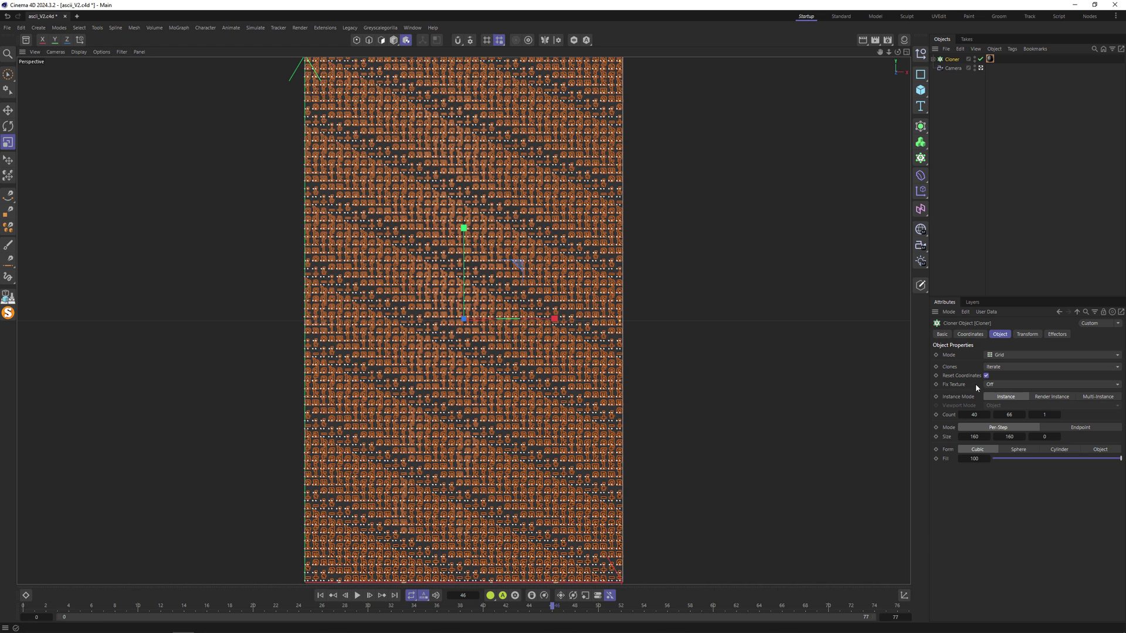
# Set the Cloner's instance mode back to Render Instance and render a viewport preview of the fitted texture.
pyautogui.click(1038, 397)
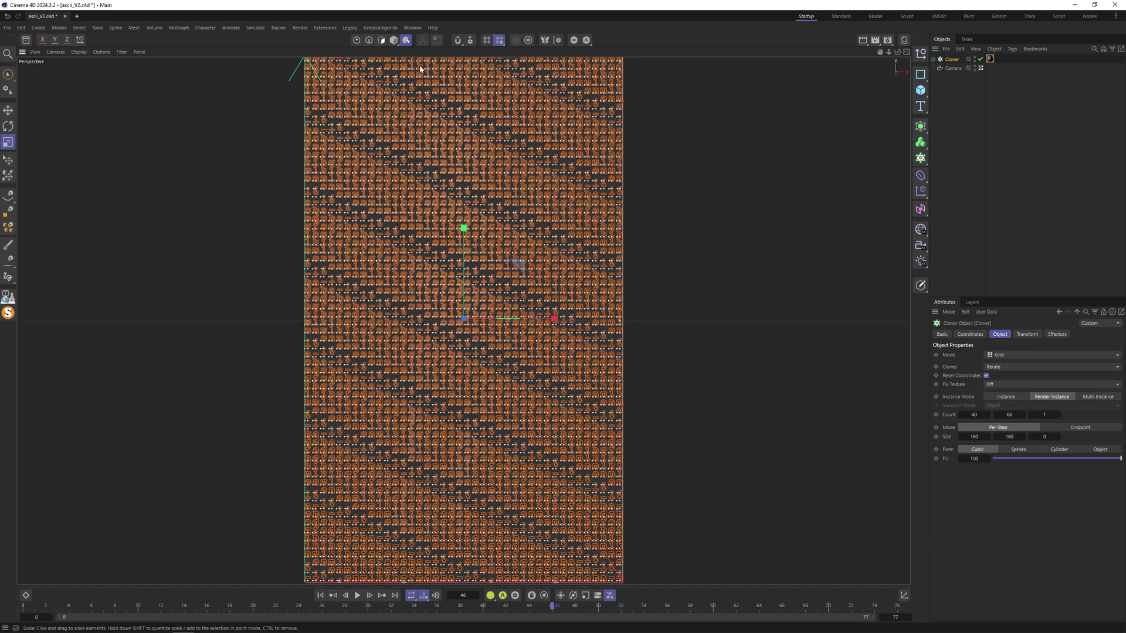
pyautogui.hotkey('ctrl', 'r')
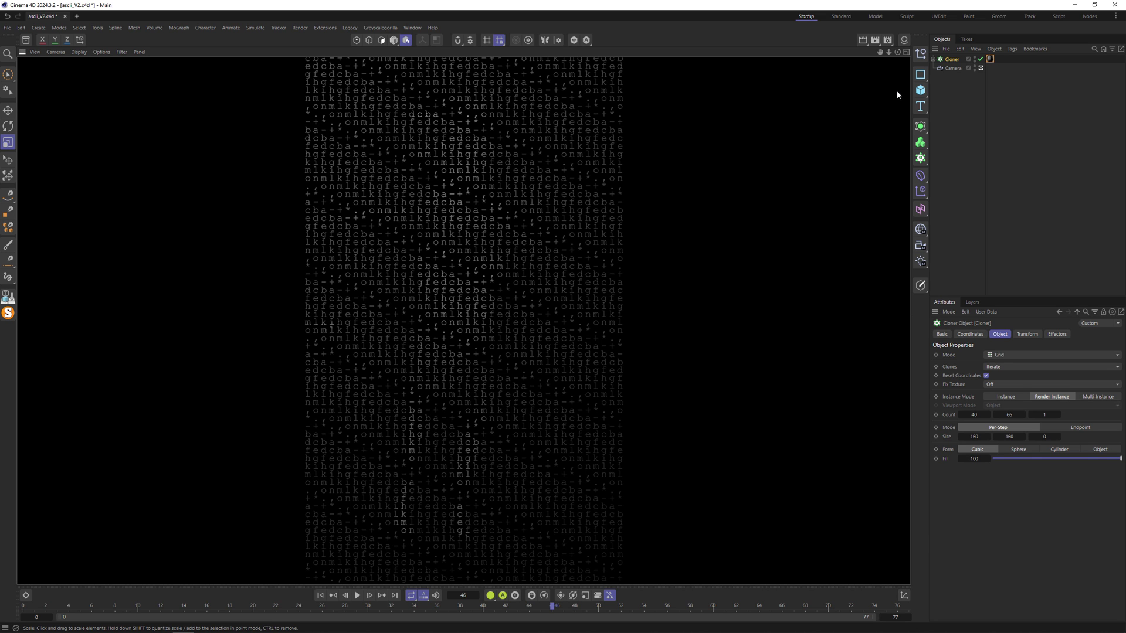
# Add a Shader effector to the Cloner and set its uniform scale to -1.
pyautogui.click(952, 59)
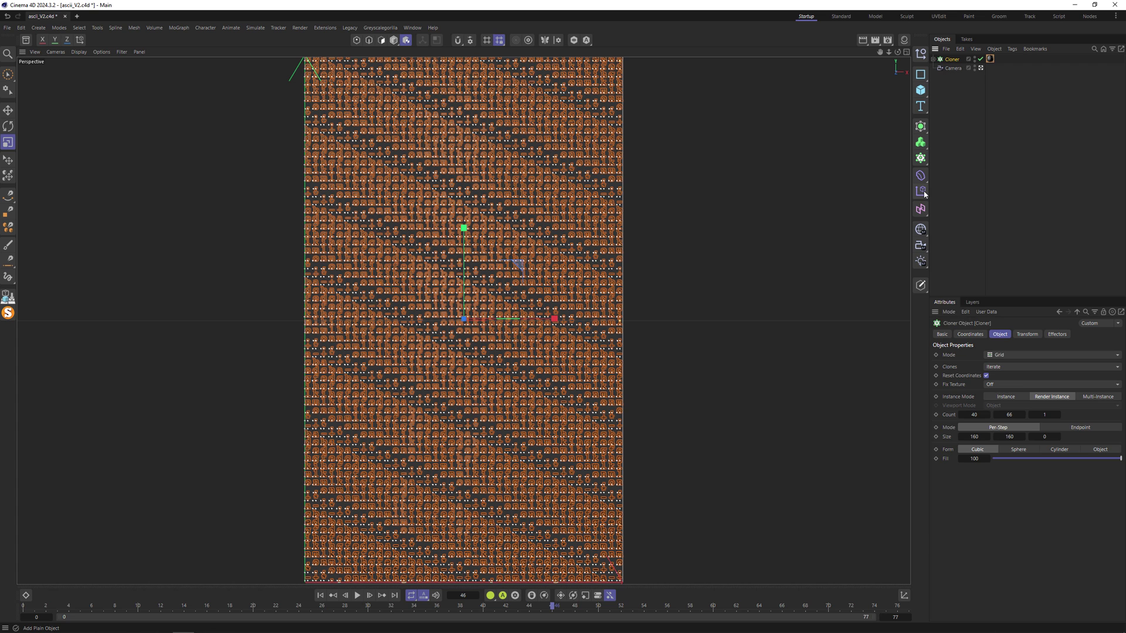
pyautogui.click(923, 192)
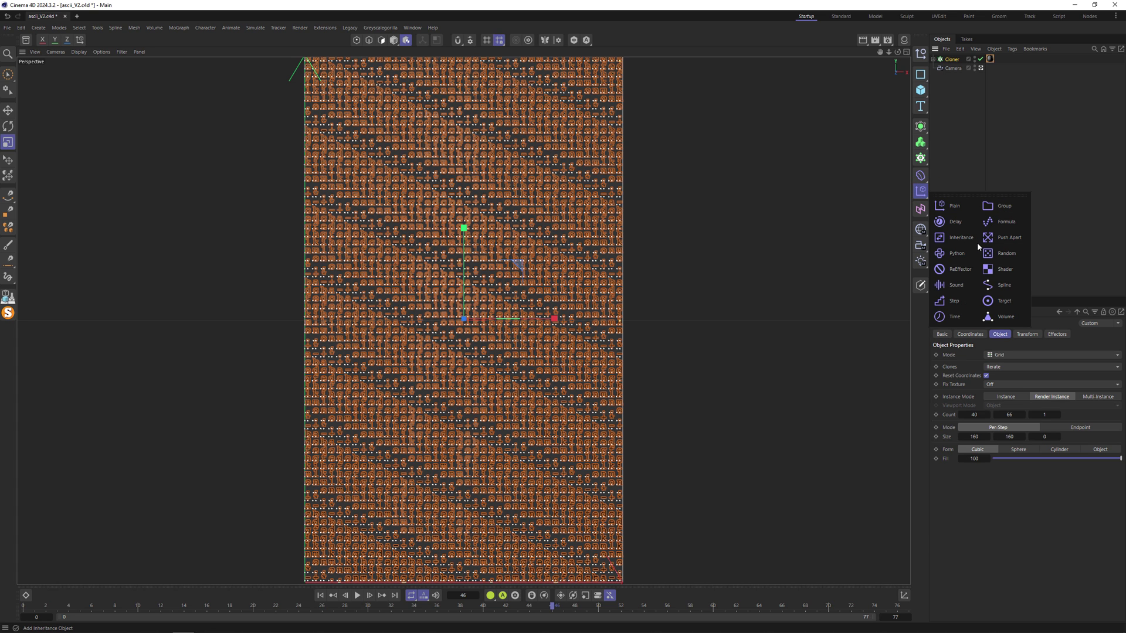
pyautogui.click(994, 267)
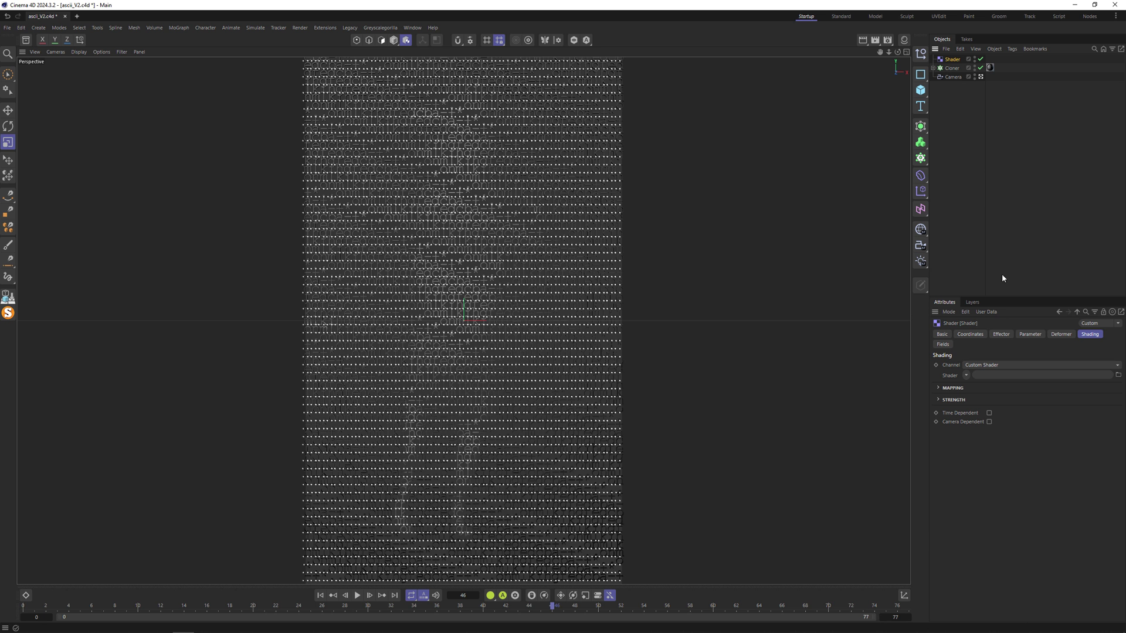
pyautogui.click(1039, 335)
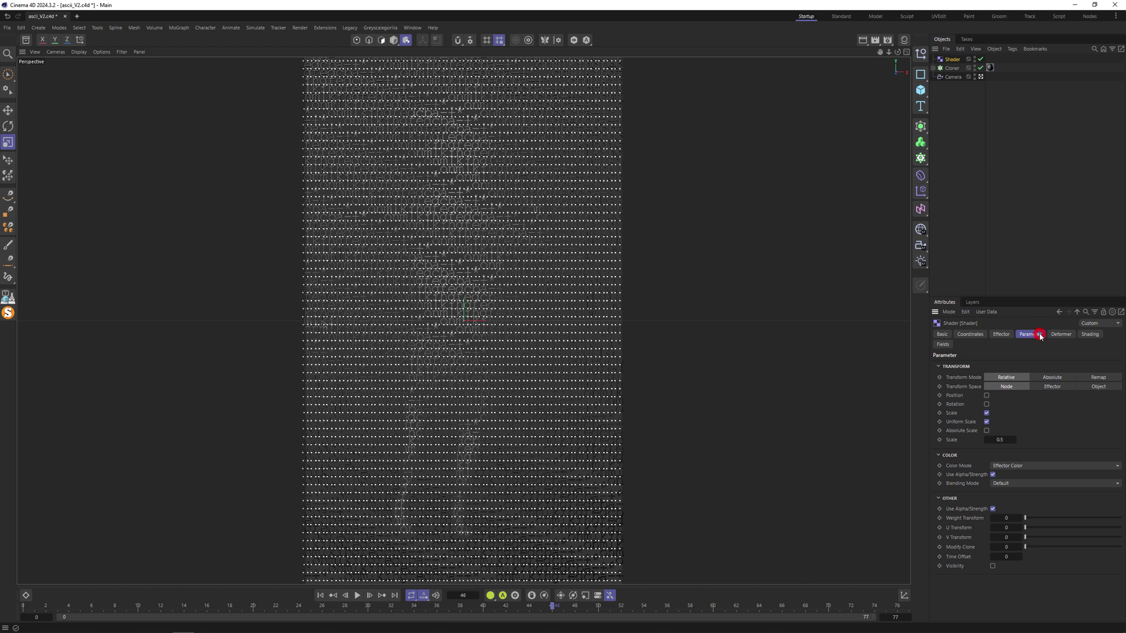
pyautogui.click(993, 440)
pyautogui.write('-1')
pyautogui.press('Return')
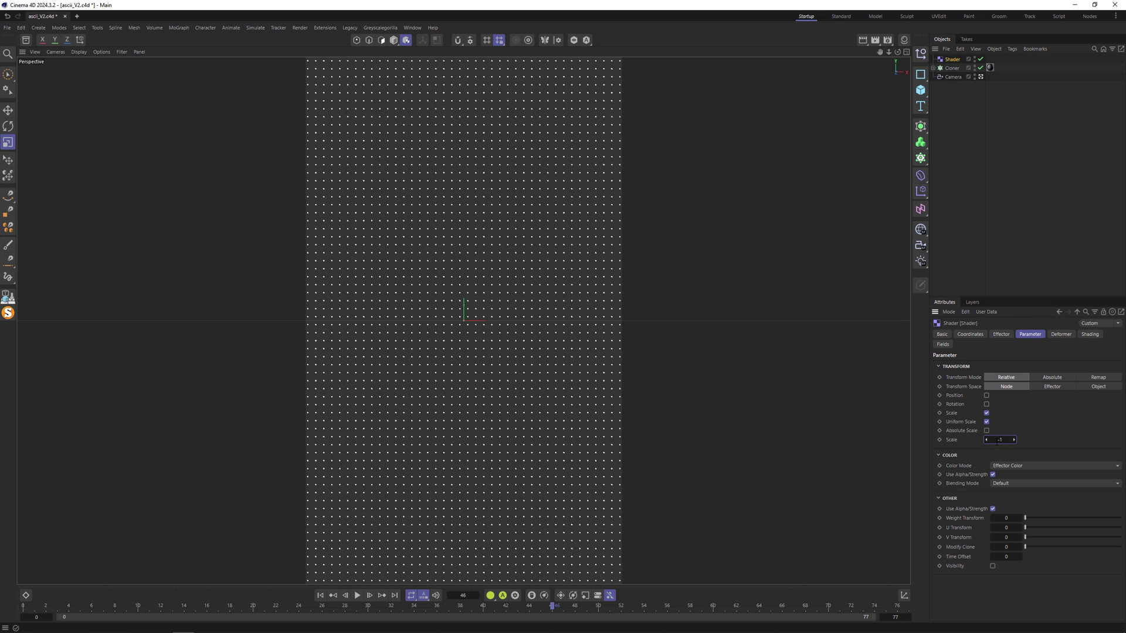
# Set the Shader effector's shading channel to Color.
pyautogui.click(1089, 334)
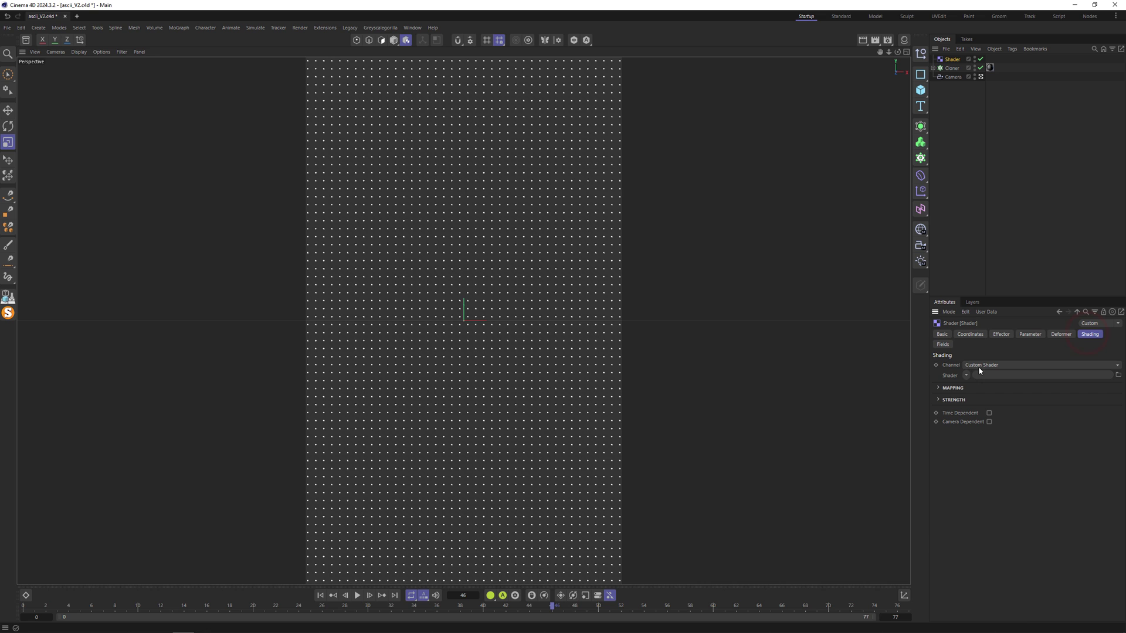
pyautogui.click(985, 367)
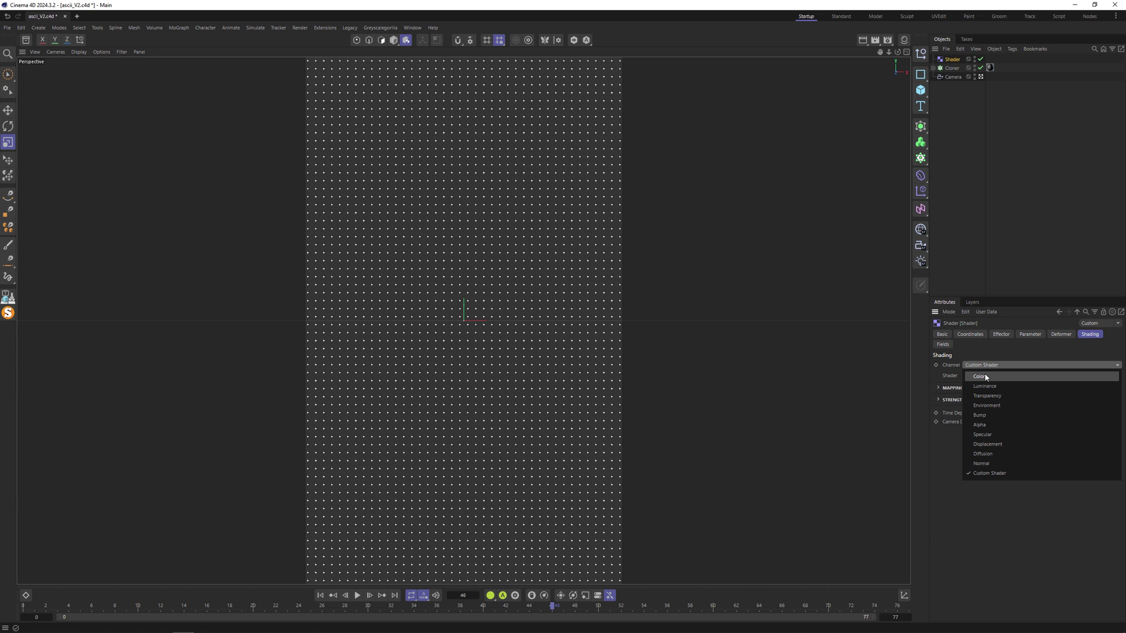
pyautogui.click(985, 376)
# Show the scene materials and disable the Reflectance channel of the material "Mat".
pyautogui.click(904, 40)
pyautogui.click(788, 85)
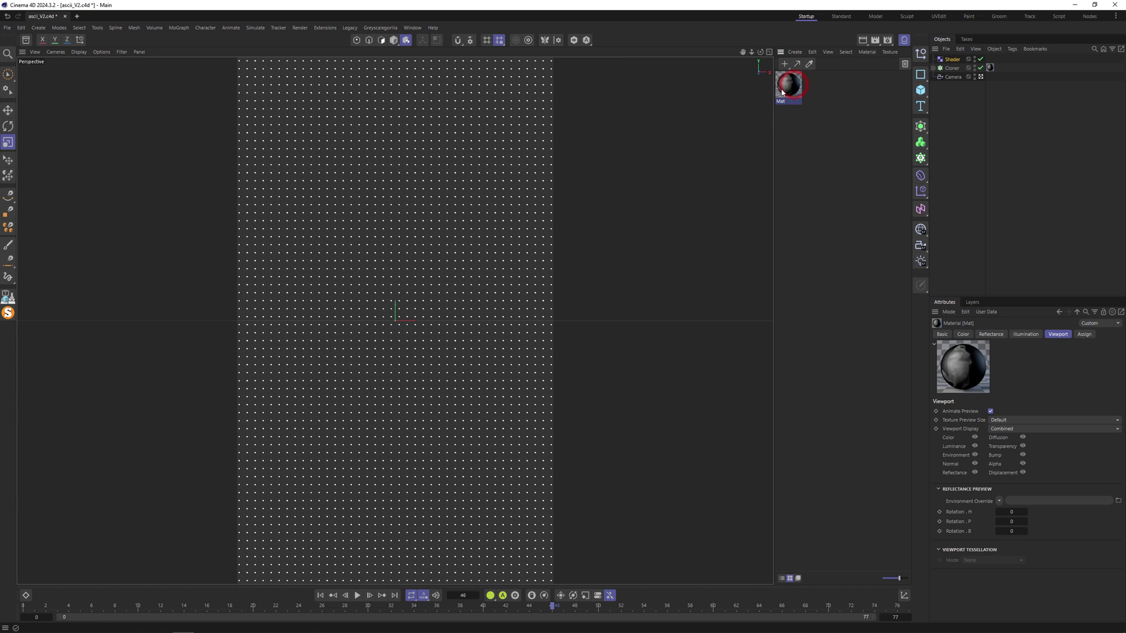
pyautogui.click(941, 334)
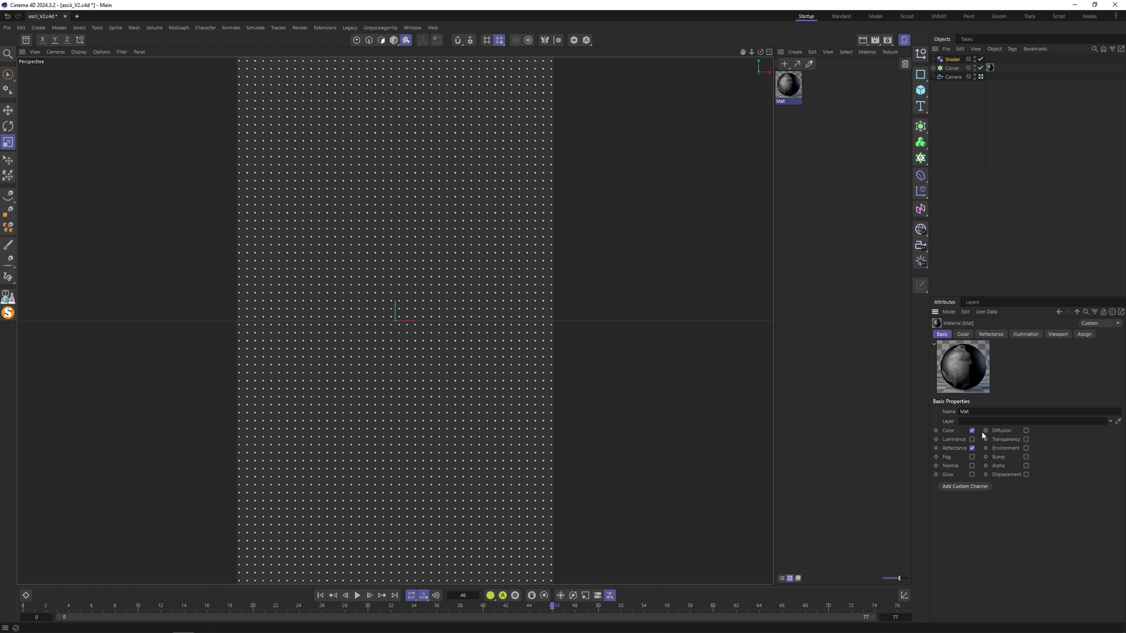
pyautogui.click(972, 449)
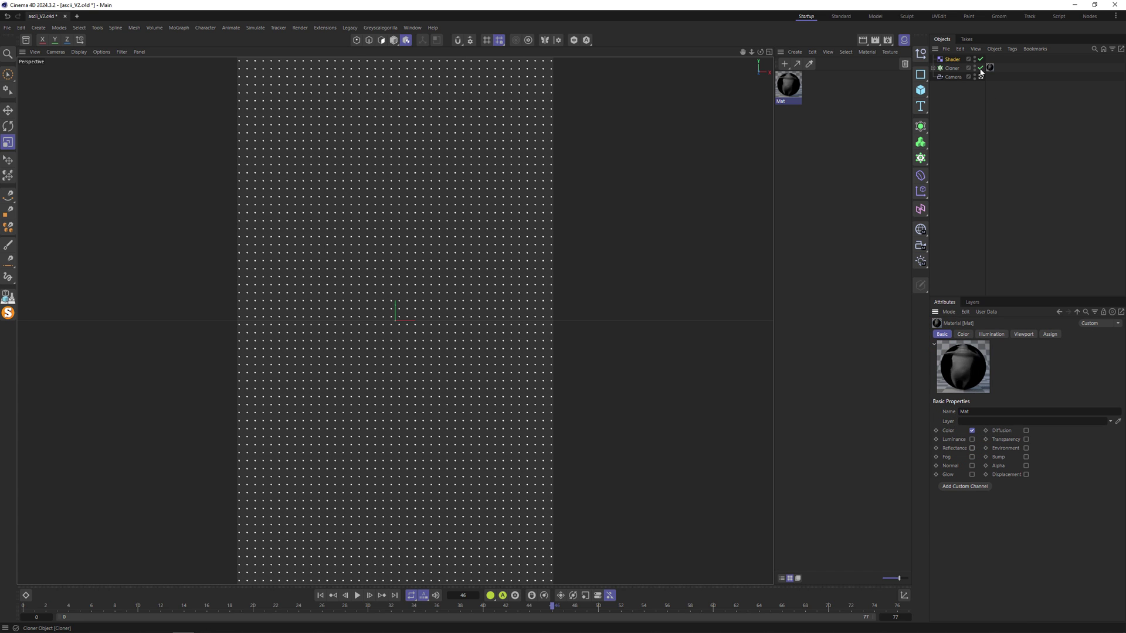
# Link the Cloner's material tag to the Shader effector's shading and play the animation to check the result.
pyautogui.click(952, 60)
pyautogui.moveTo(989, 68); pyautogui.dragTo(984, 390)
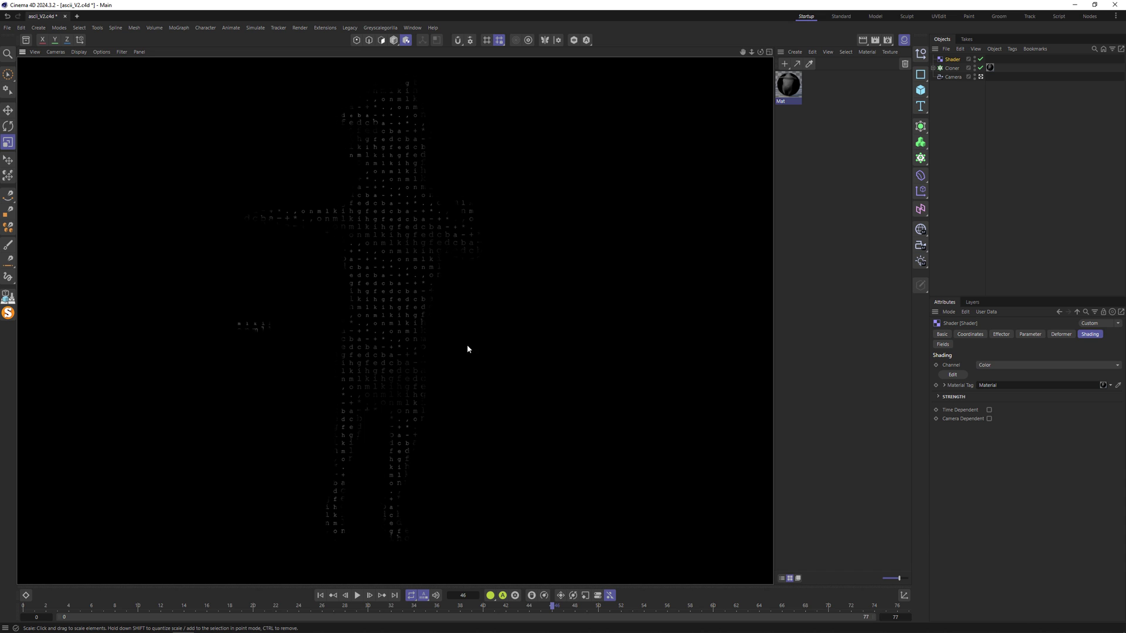
pyautogui.click(357, 596)
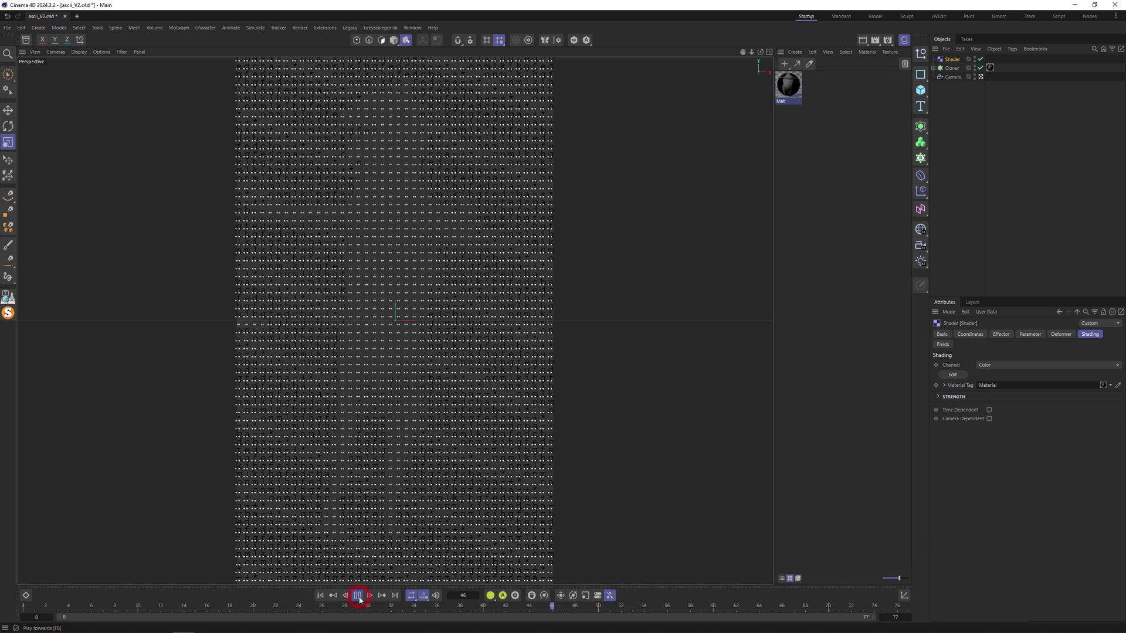
pyautogui.click(358, 596)
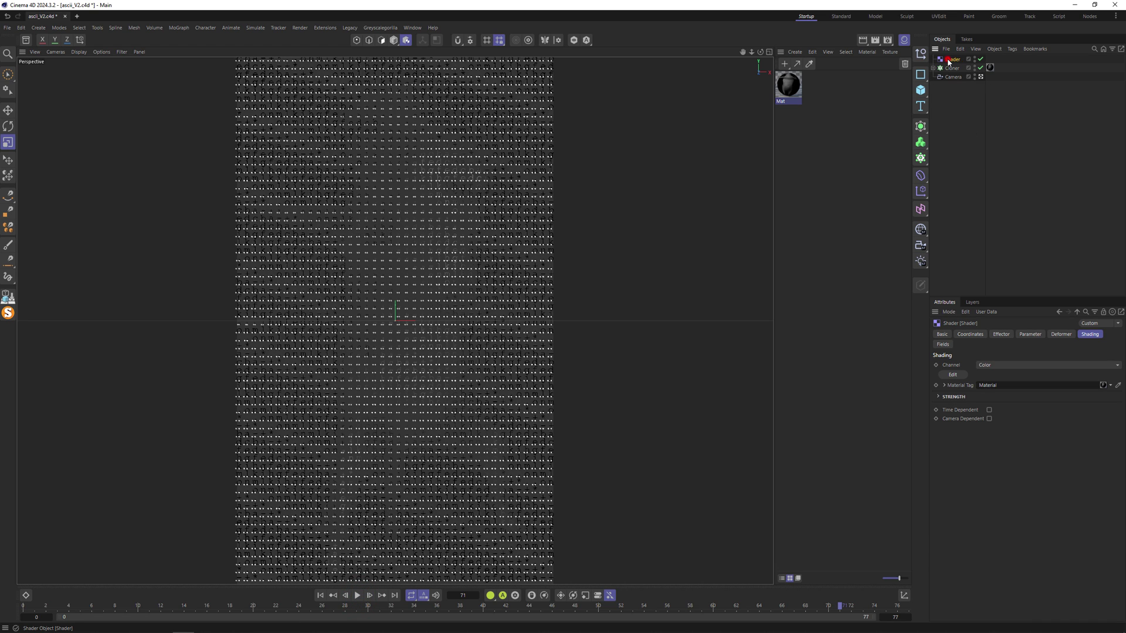
# Turn off the Shader effector's scale and colour alpha/strength options, set Modify Clone to 100, and play the animation.
pyautogui.click(1031, 334)
pyautogui.click(986, 414)
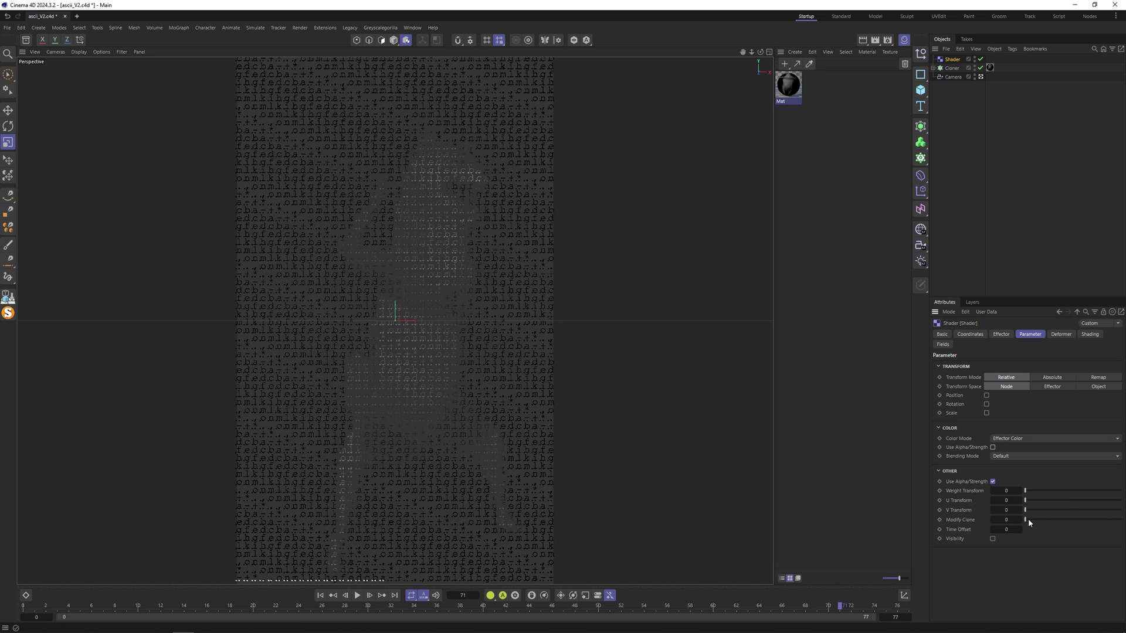
pyautogui.moveTo(1026, 521); pyautogui.dragTo(1120, 520)
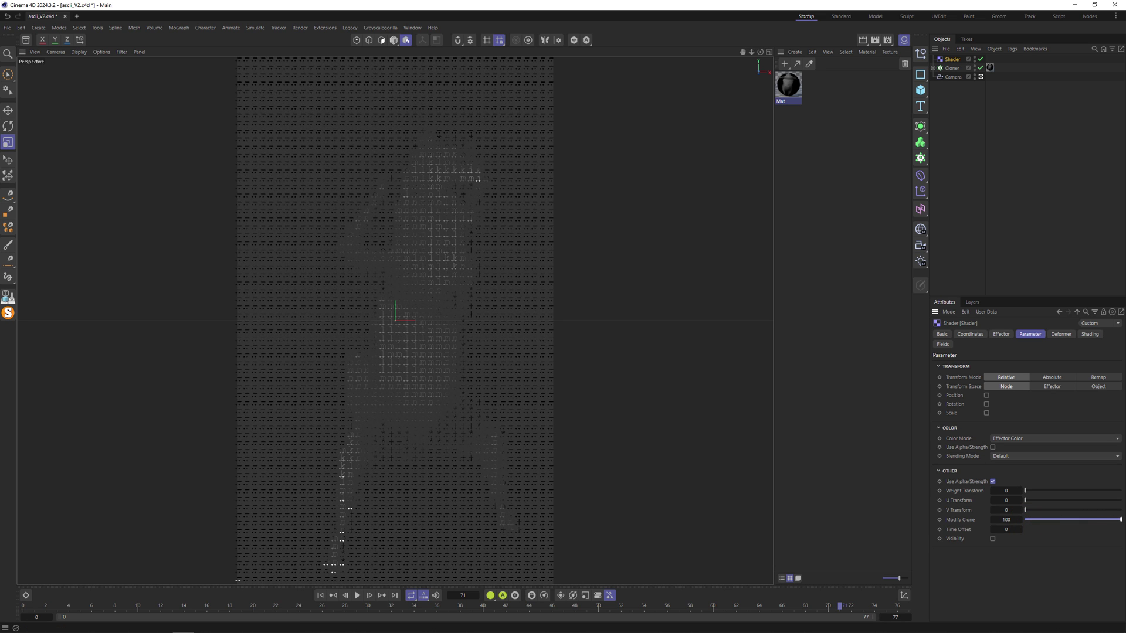
pyautogui.click(357, 596)
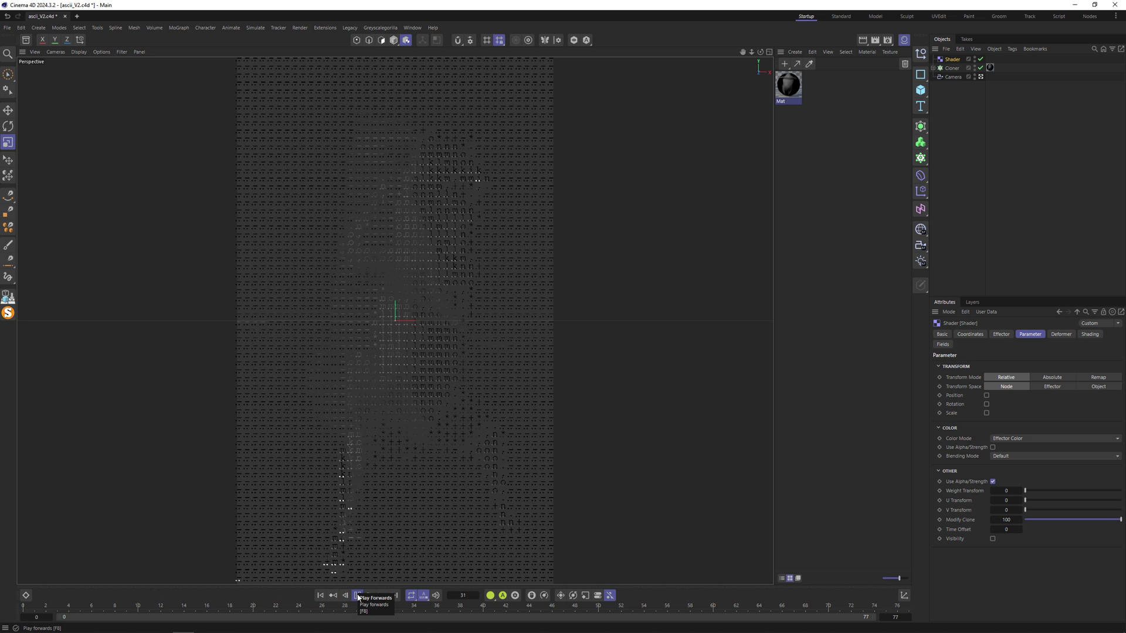
pyautogui.click(358, 596)
# Expand the Cloner, move two punctuation text objects to the start of its children, and render a viewport preview.
pyautogui.click(933, 68)
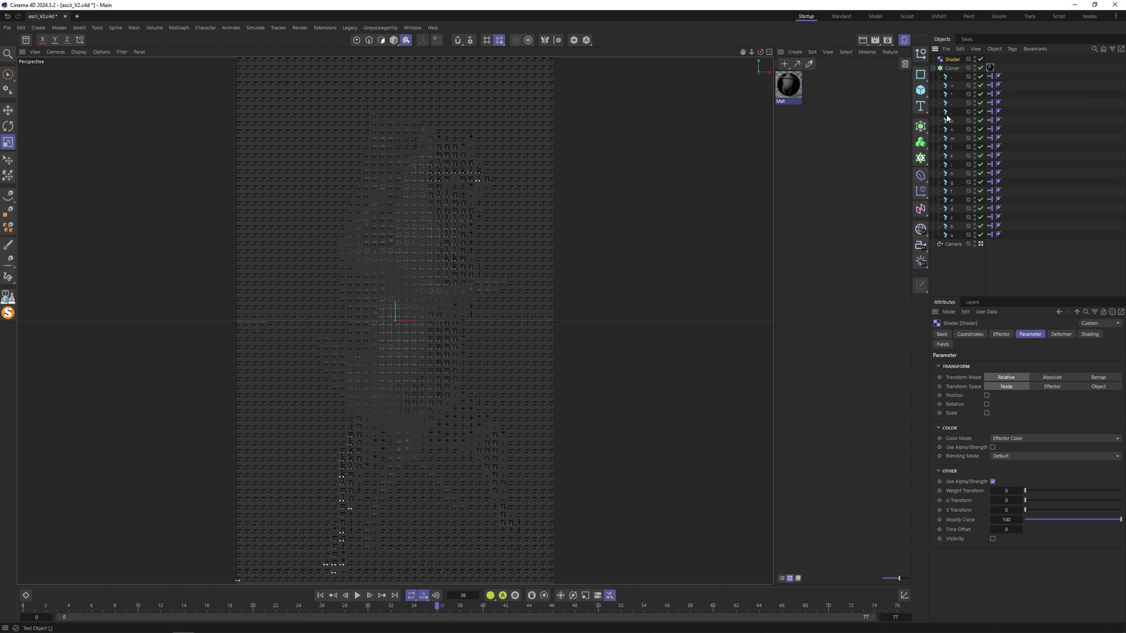
pyautogui.moveTo(950, 109); pyautogui.dragTo(951, 77)
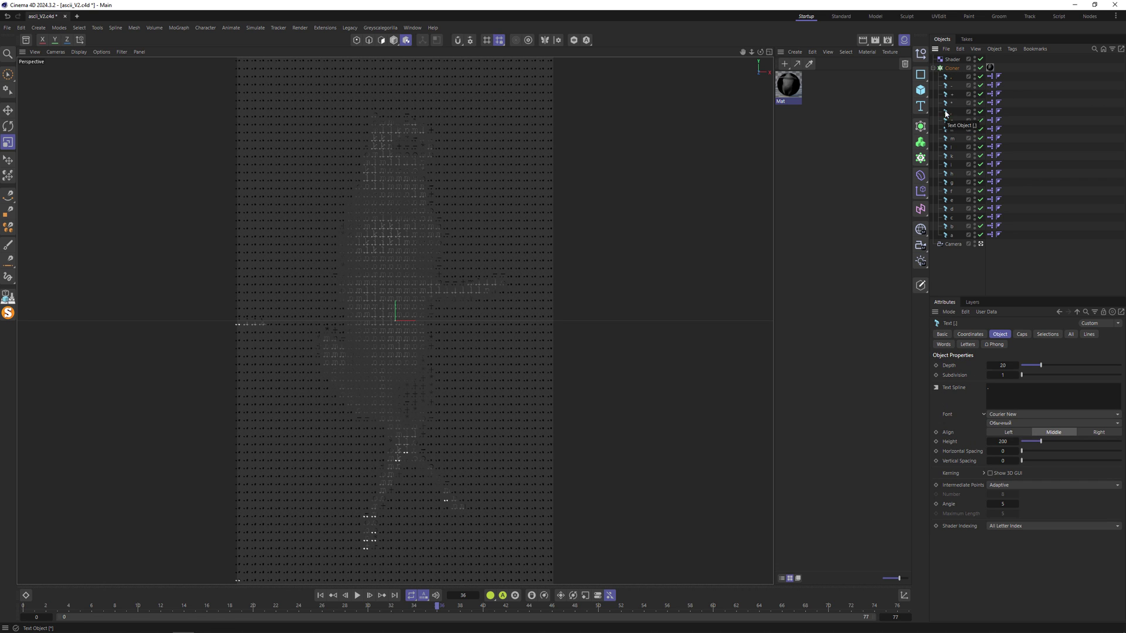
pyautogui.moveTo(945, 113); pyautogui.dragTo(951, 77)
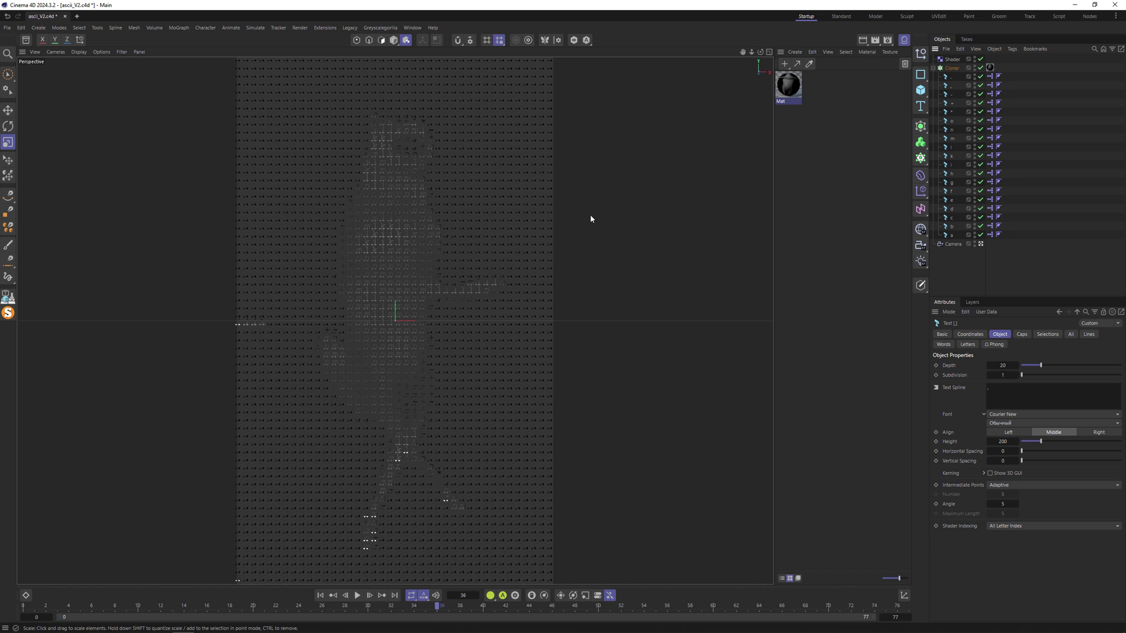
pyautogui.hotkey('ctrl', 'r')
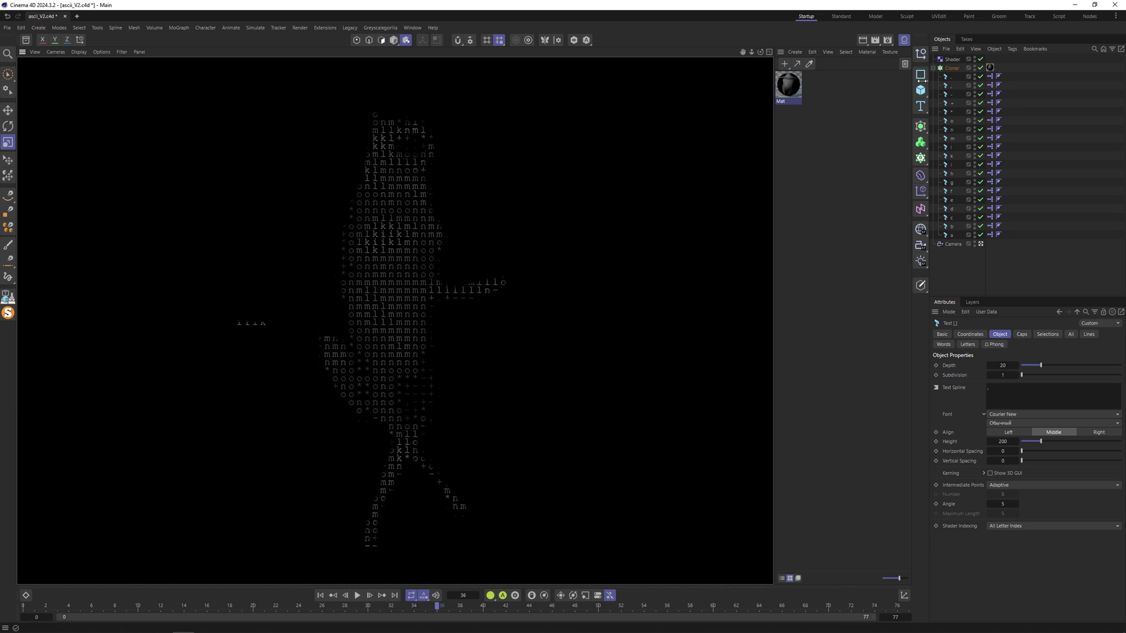
# Move the Cloner's material tag to the Shader effector and check the result with a viewport render and playback.
pyautogui.moveTo(990, 69); pyautogui.dragTo(991, 60)
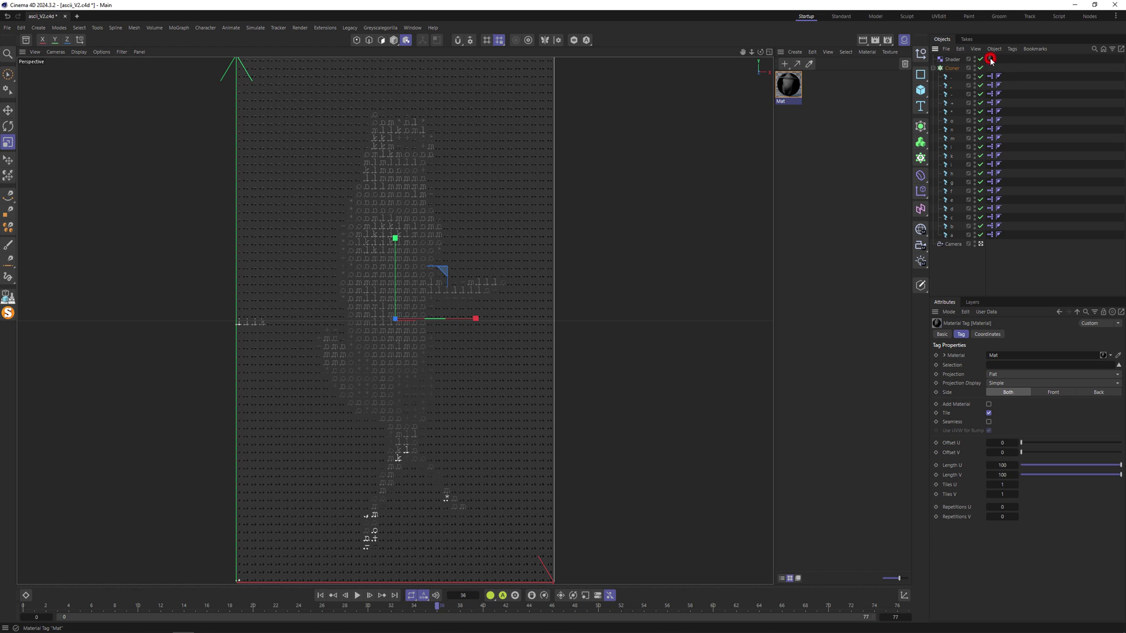
pyautogui.hotkey('ctrl', 'r')
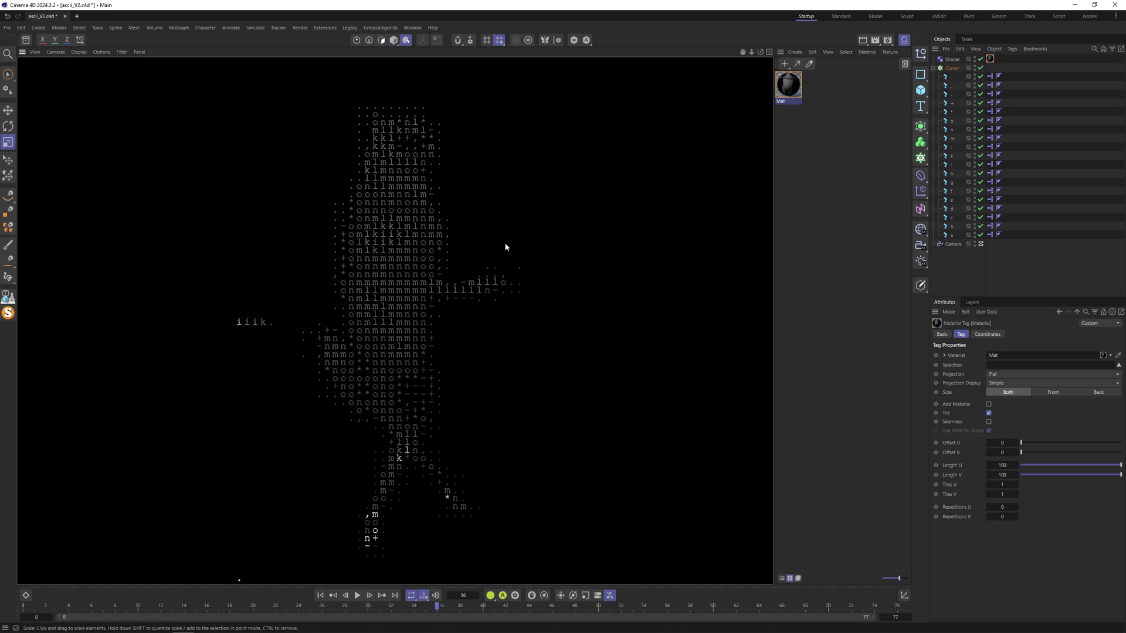
pyautogui.click(357, 596)
pyautogui.click(357, 595)
# Set the Shader effector's Color Mode to Off and render a viewport preview.
pyautogui.click(952, 59)
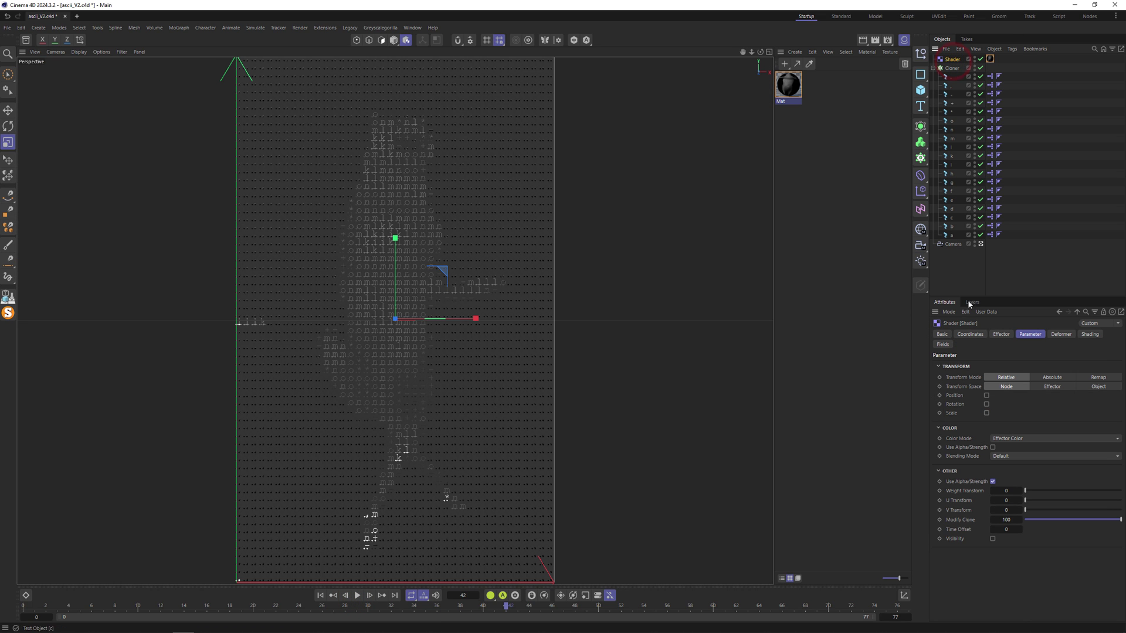
pyautogui.click(1004, 438)
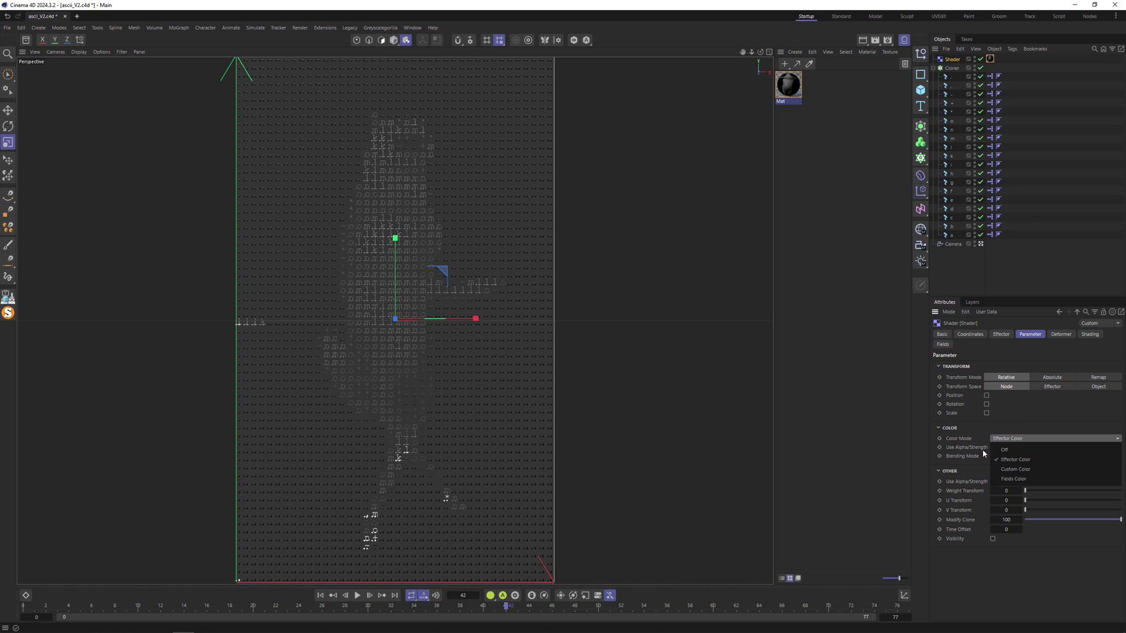
pyautogui.click(1003, 450)
pyautogui.hotkey('ctrl', 'r')
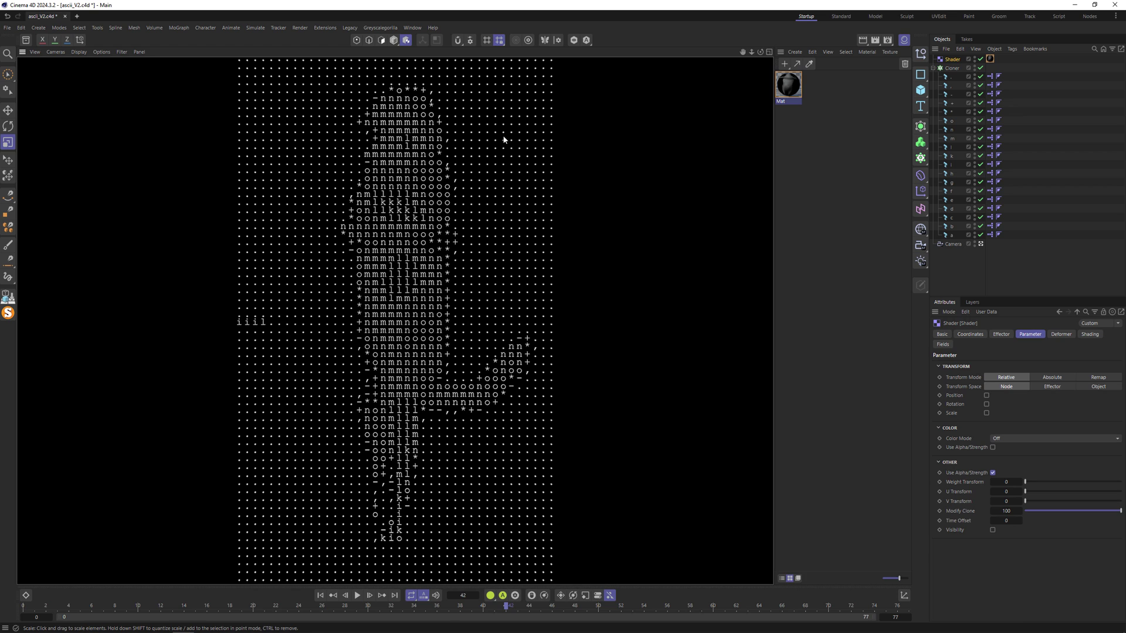
pyautogui.hotkey('ctrl', 'r')
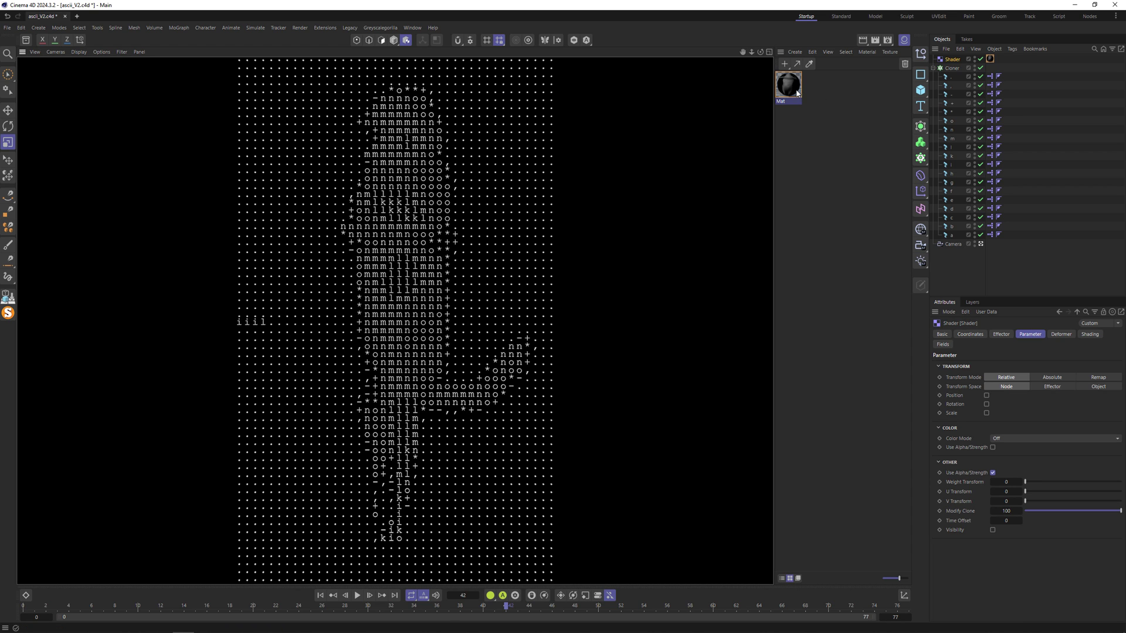
# Start an interactive render region in the viewport and widen it over the character grid.
pyautogui.click(875, 40)
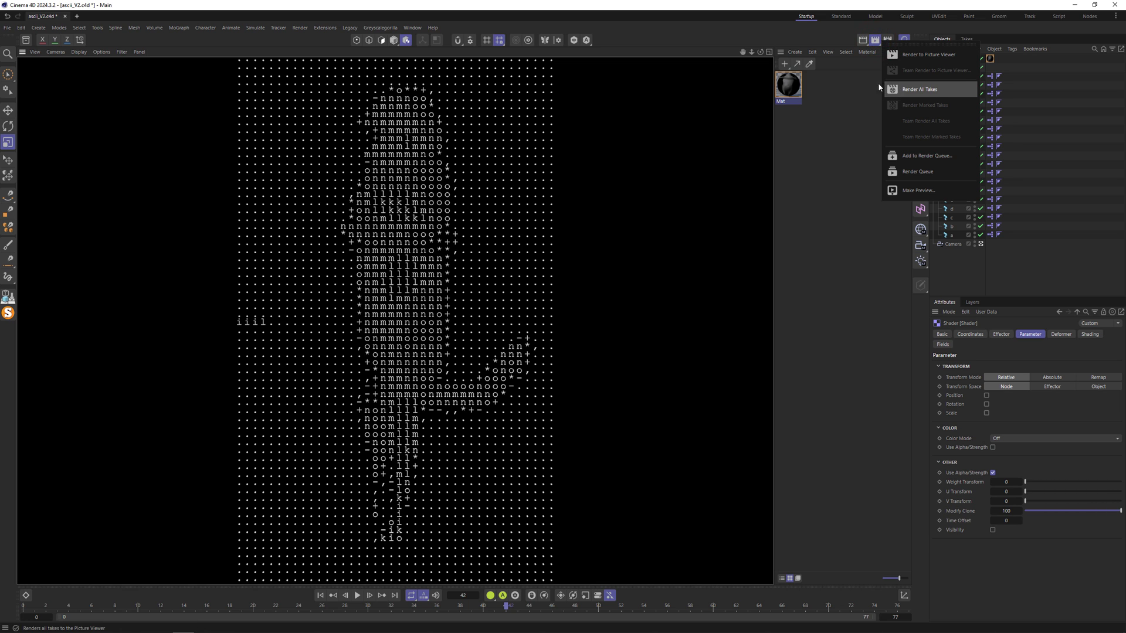
pyautogui.click(856, 68)
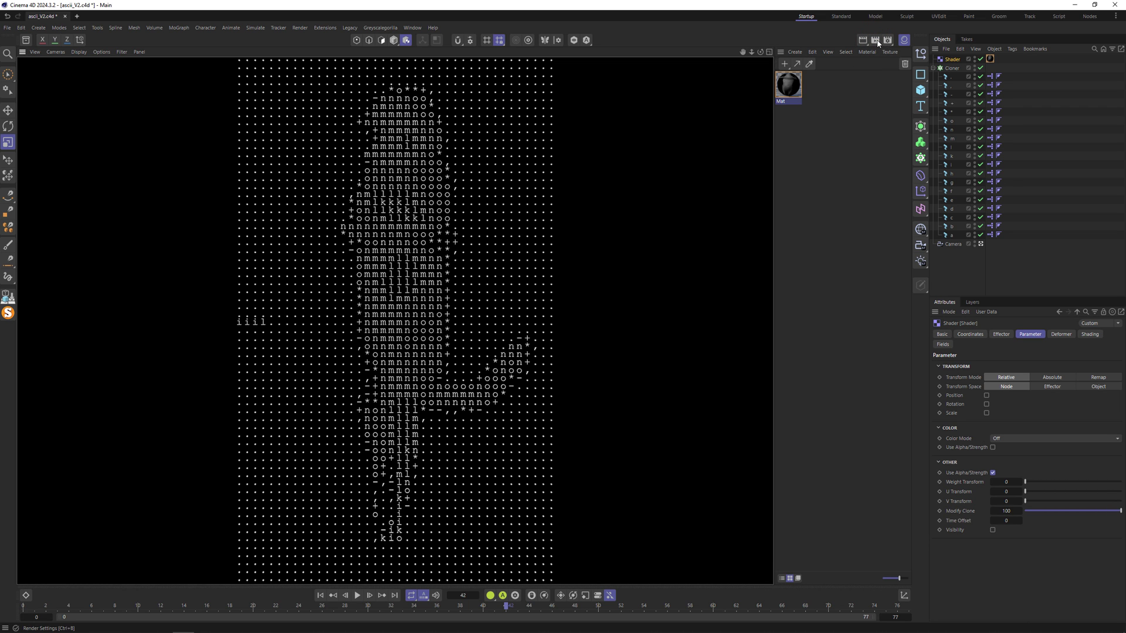
pyautogui.click(863, 41)
pyautogui.click(899, 103)
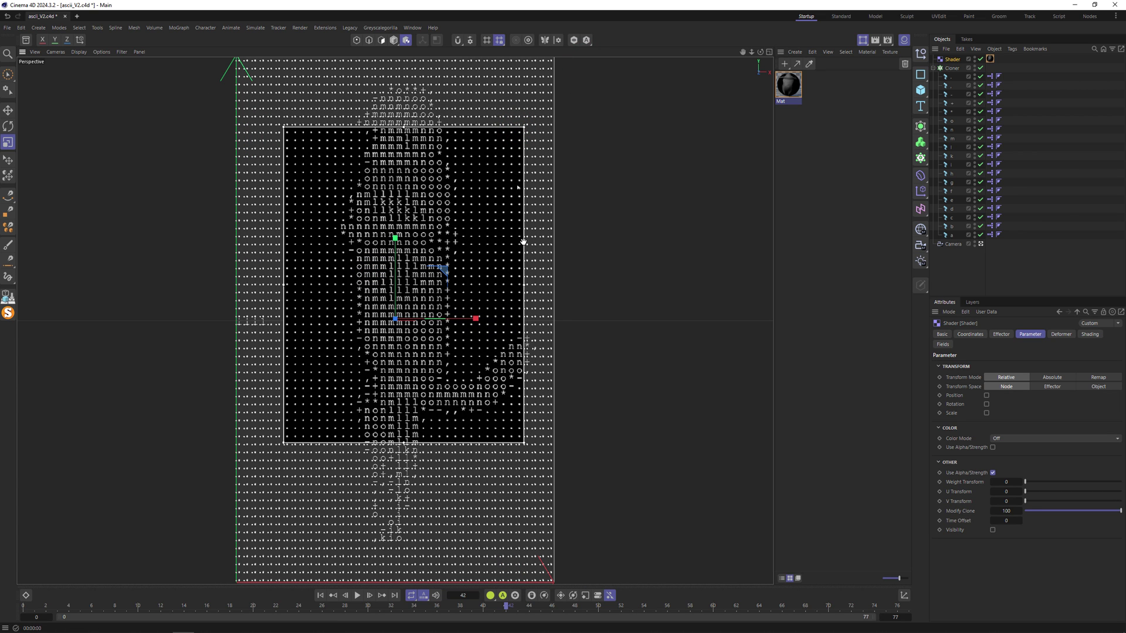
pyautogui.moveTo(525, 441); pyautogui.dragTo(564, 439)
# Wrap the image texture in the material Mat's Color channel in a Colorizer shader and open the shader's settings.
pyautogui.click(799, 92)
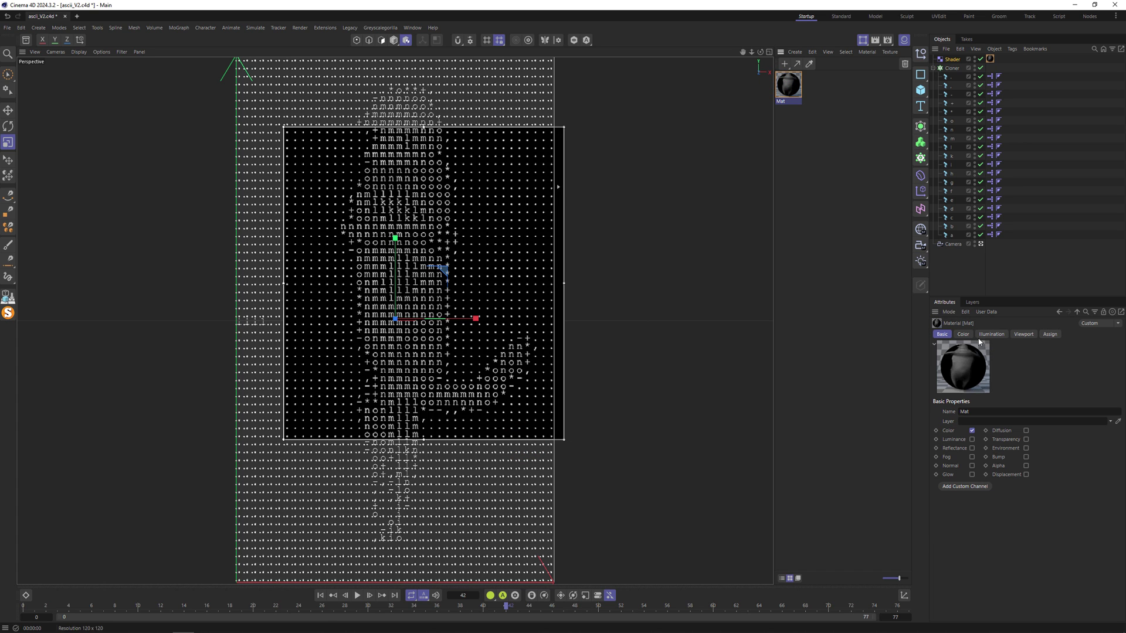
pyautogui.click(962, 334)
pyautogui.click(978, 476)
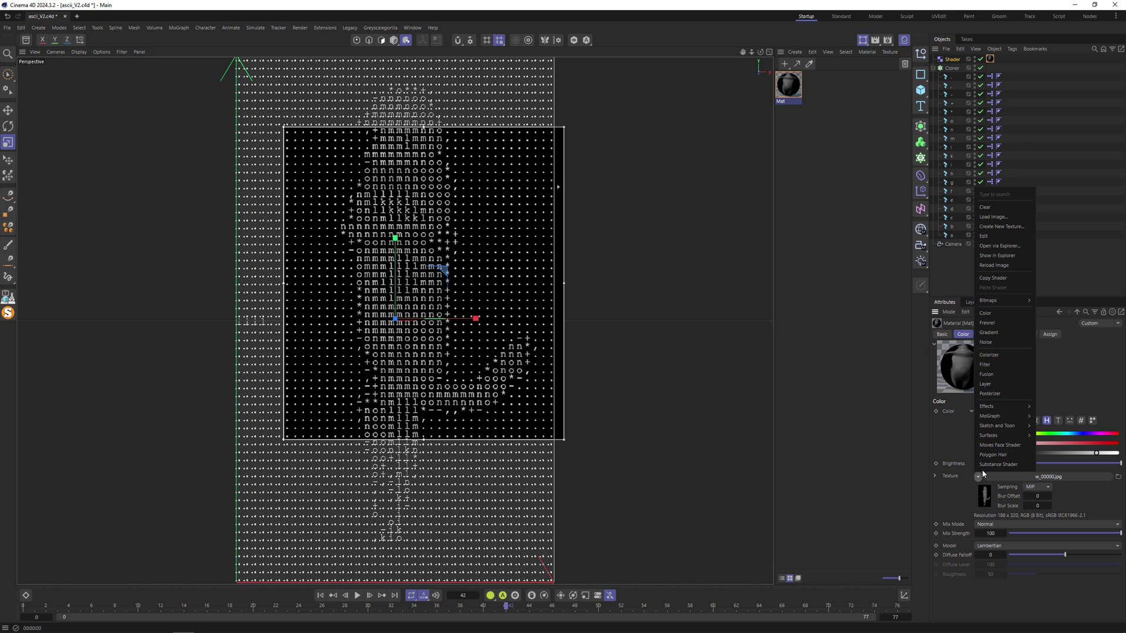
pyautogui.click(1012, 355)
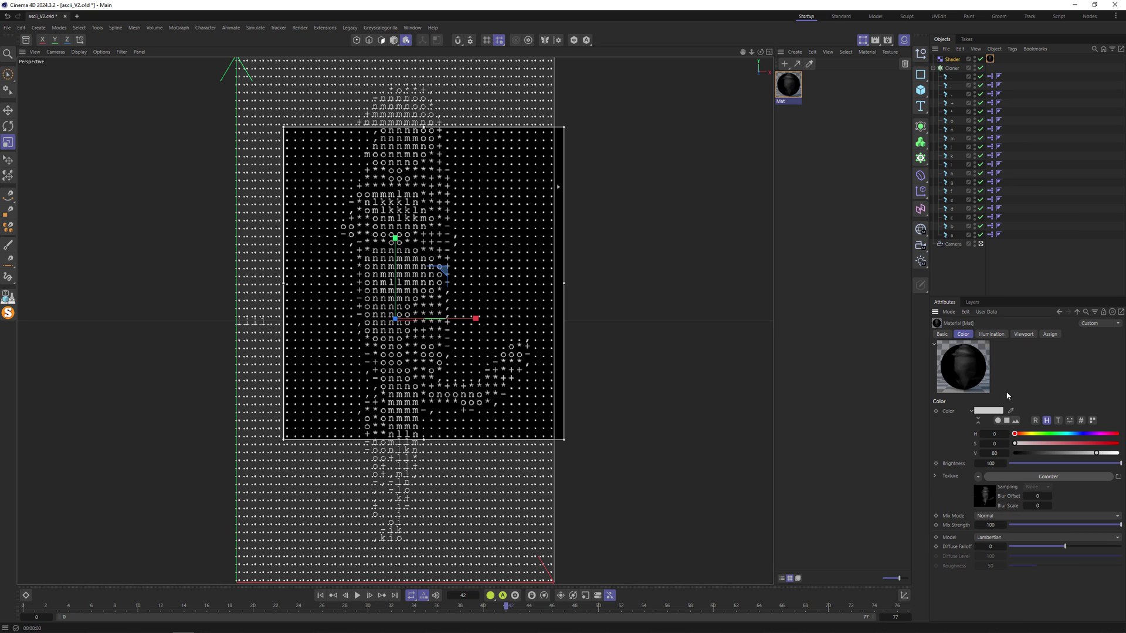
pyautogui.click(990, 500)
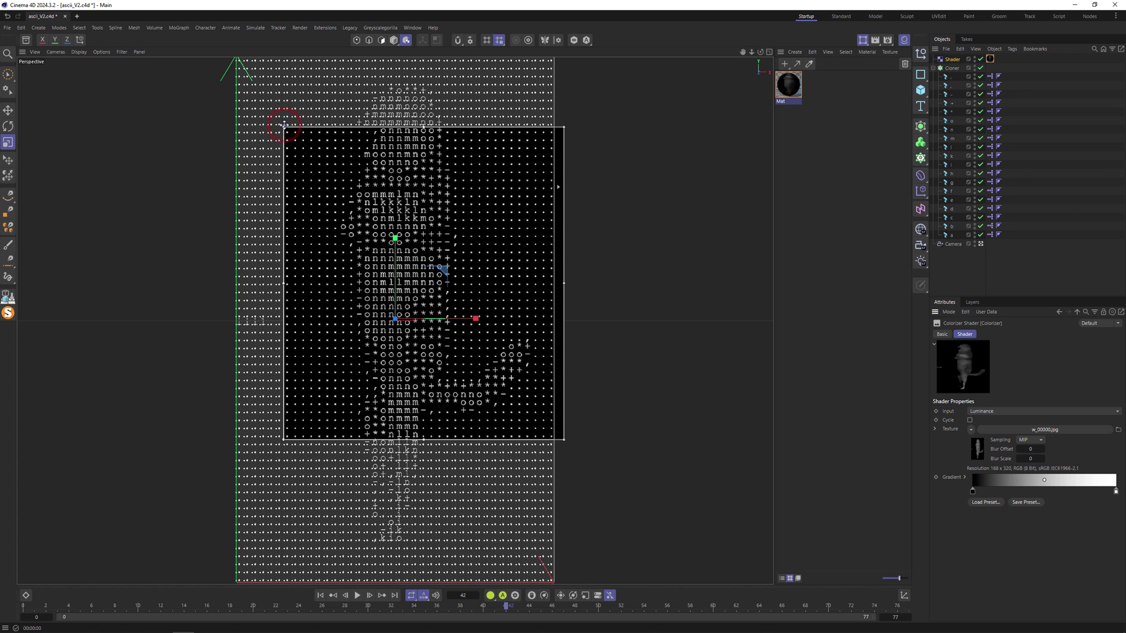
# Extend the interactive render region across the grid's full width and shift the Colorizer gradient's black knot slightly inward.
pyautogui.moveTo(284, 125); pyautogui.dragTo(223, 116)
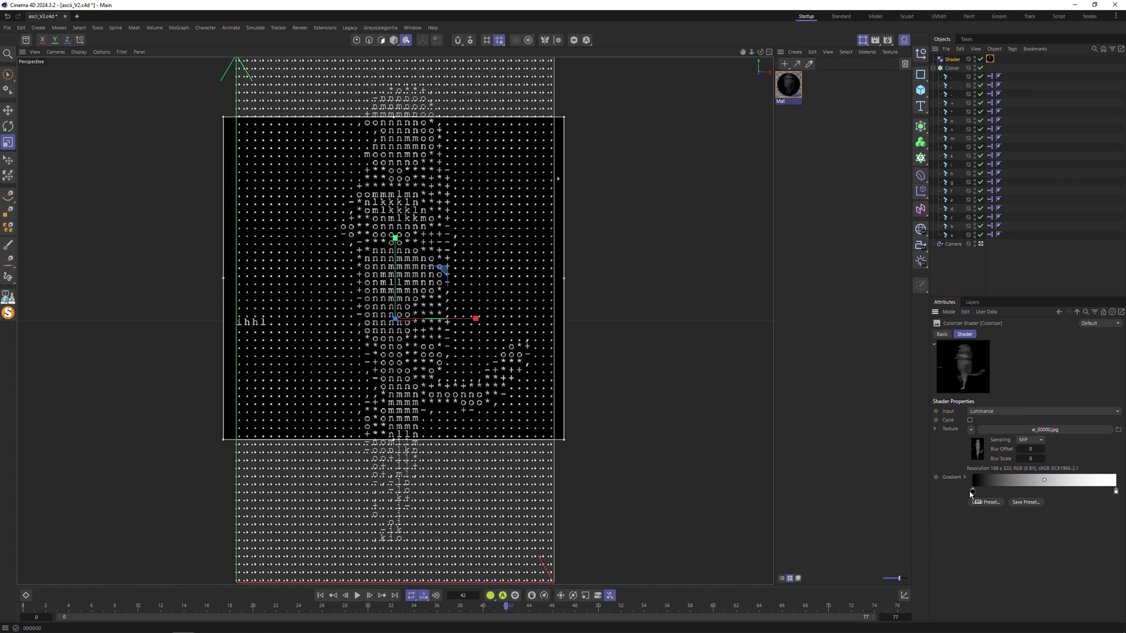
pyautogui.moveTo(972, 492); pyautogui.dragTo(1002, 493)
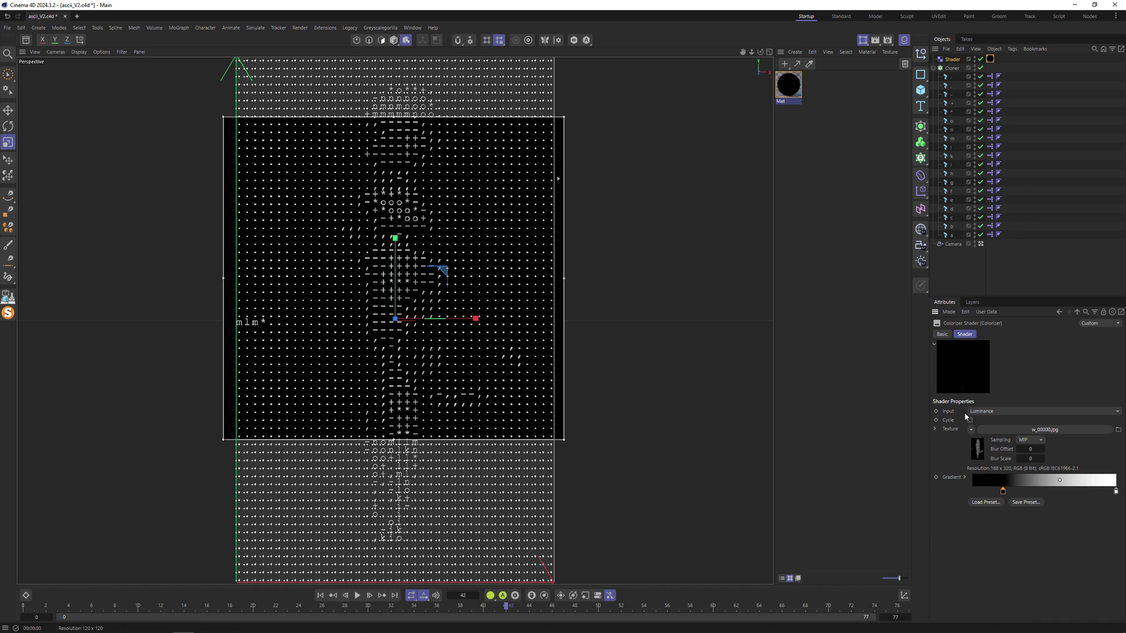
pyautogui.moveTo(1003, 491); pyautogui.dragTo(981, 492)
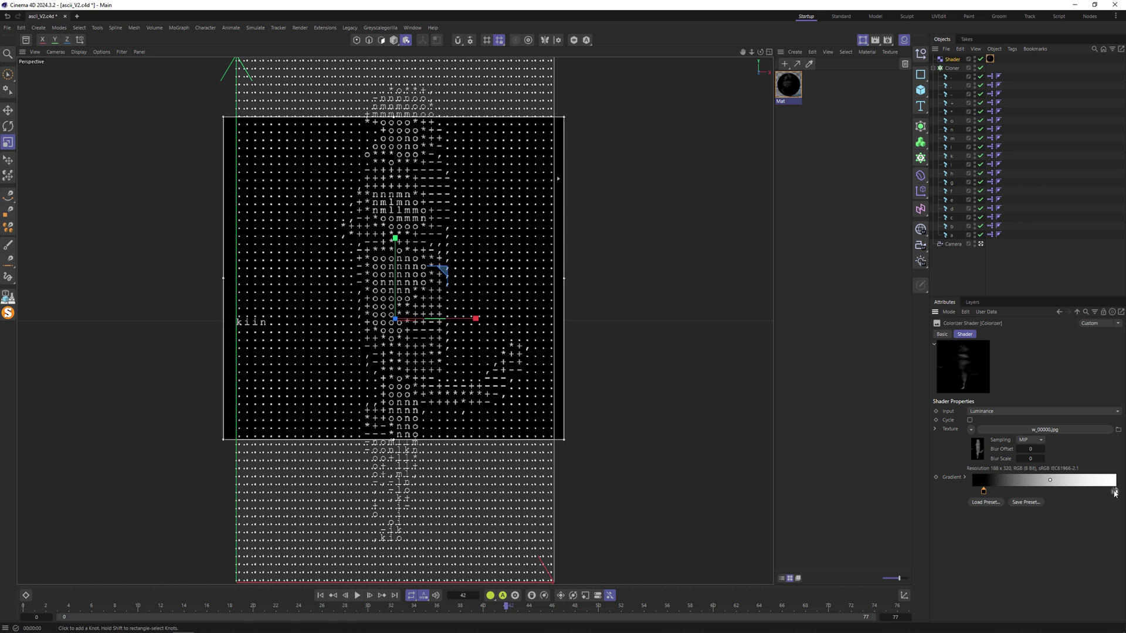
# Move the Colorizer gradient's white knot inward, trying several positions to brighten the figure and vary its characters.
pyautogui.moveTo(1115, 493)
pyautogui.mouseDown()
pyautogui.moveTo(1103, 493)
pyautogui.moveTo(1117, 491)
pyautogui.mouseUp()
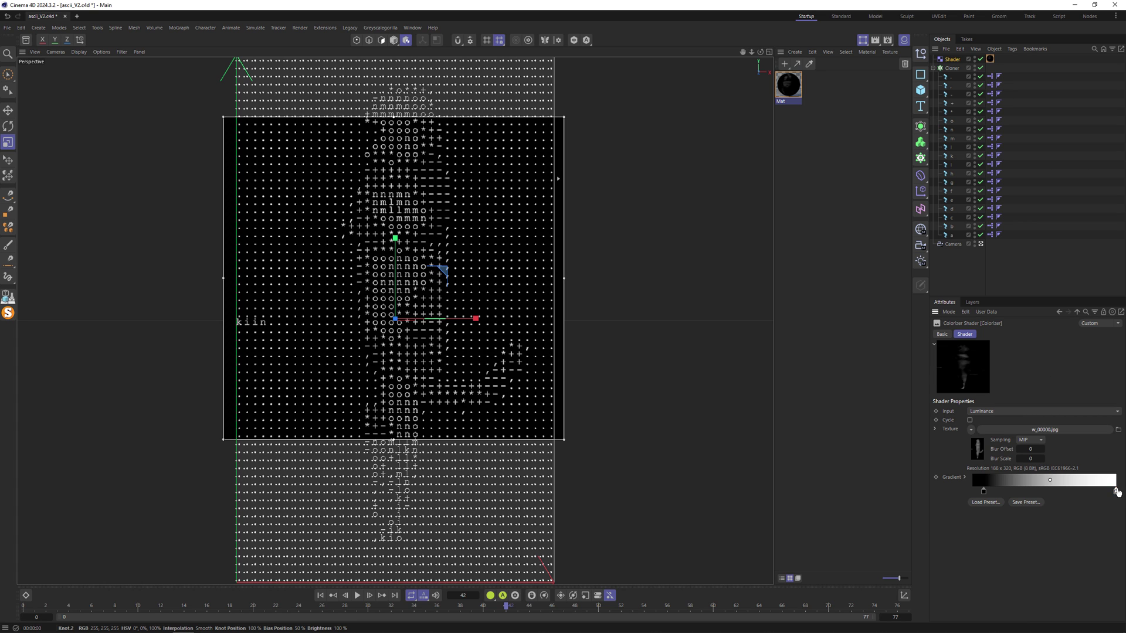
pyautogui.moveTo(1116, 491); pyautogui.dragTo(1072, 493)
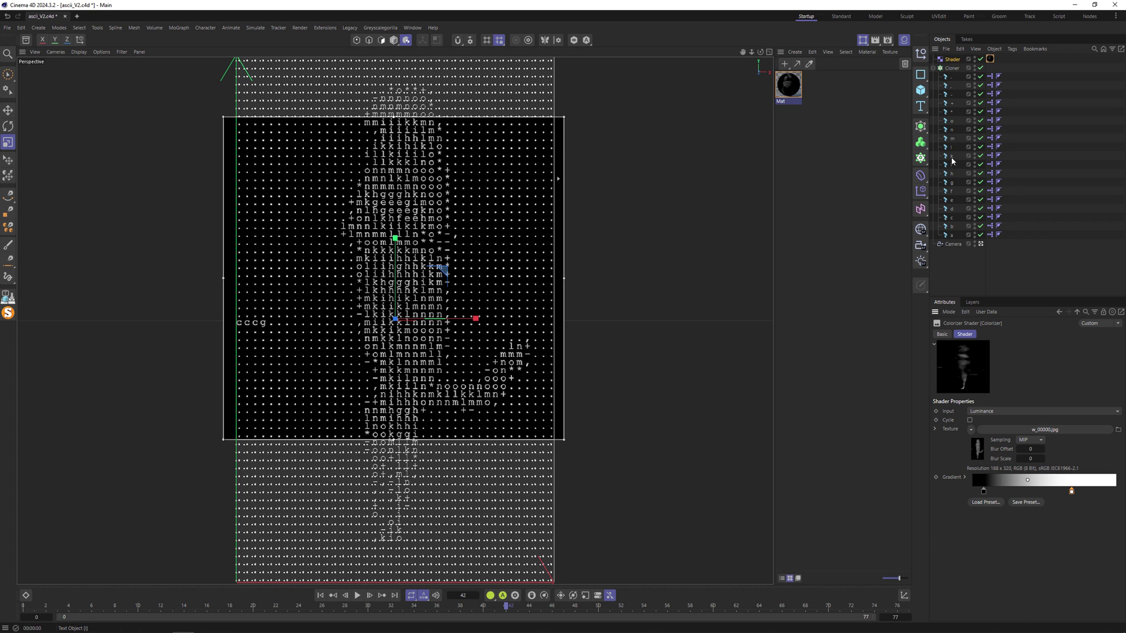
pyautogui.moveTo(1071, 491); pyautogui.dragTo(1019, 495)
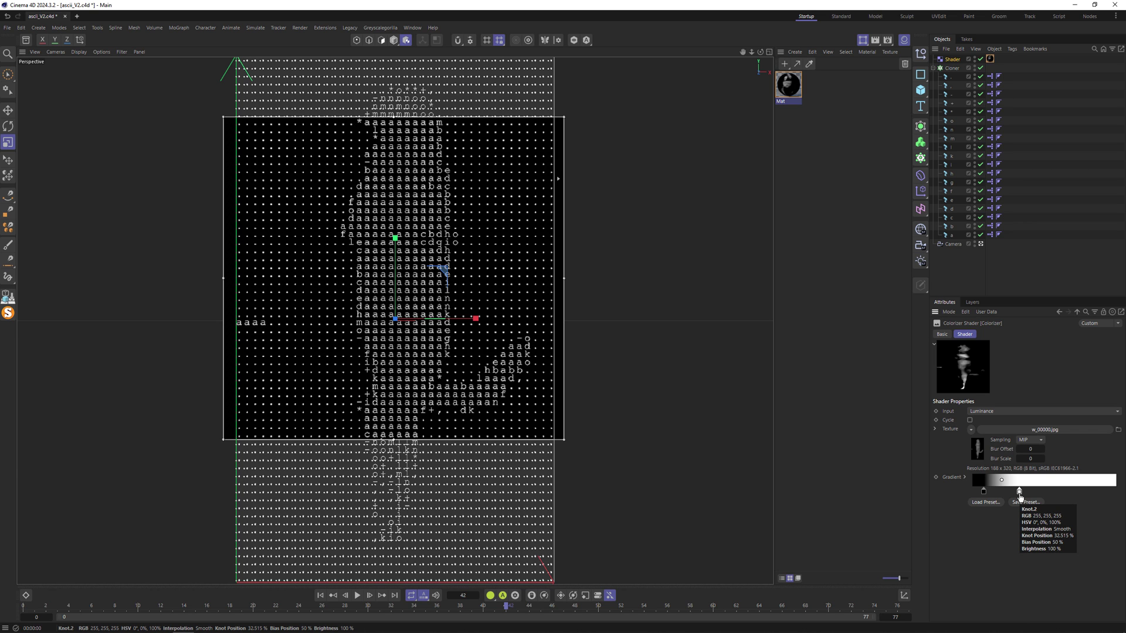
pyautogui.moveTo(1019, 494); pyautogui.dragTo(1080, 494)
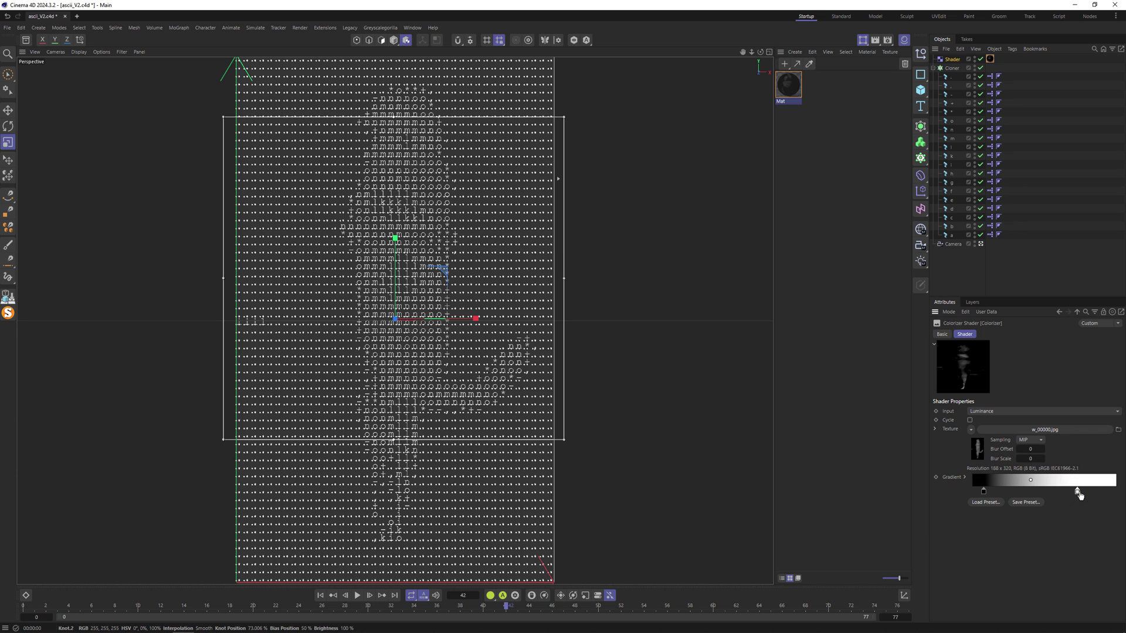
# Open the render settings and render all frames to the Picture Viewer, continuing without a save file.
pyautogui.click(887, 40)
pyautogui.click(841, 77)
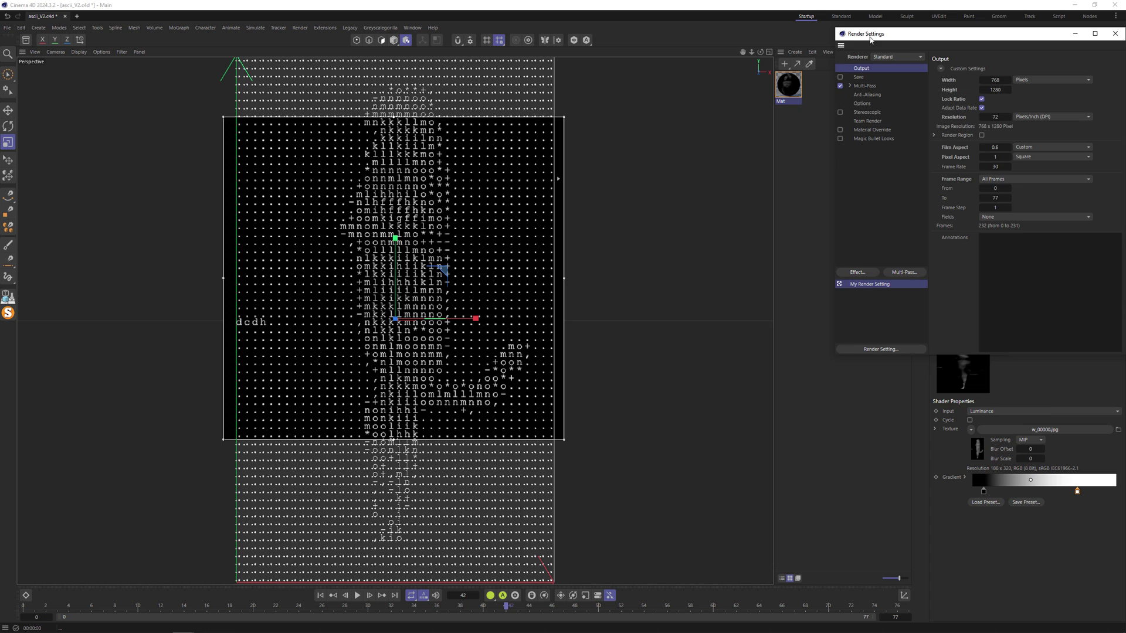
pyautogui.moveTo(938, 34); pyautogui.dragTo(833, 114)
pyautogui.click(888, 40)
pyautogui.click(896, 60)
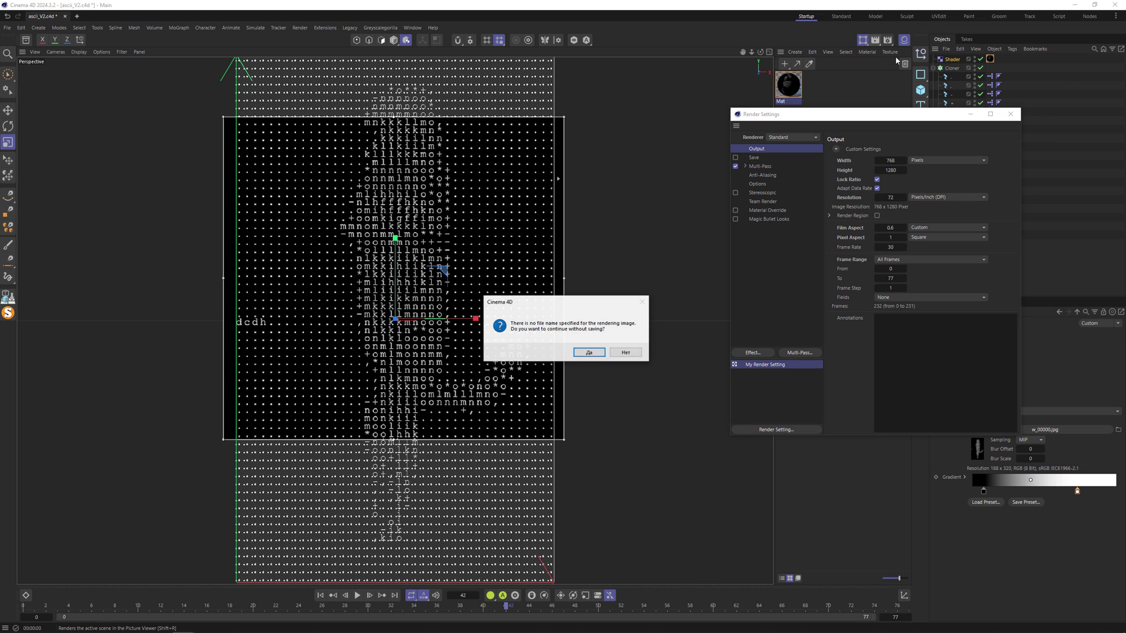
pyautogui.click(591, 353)
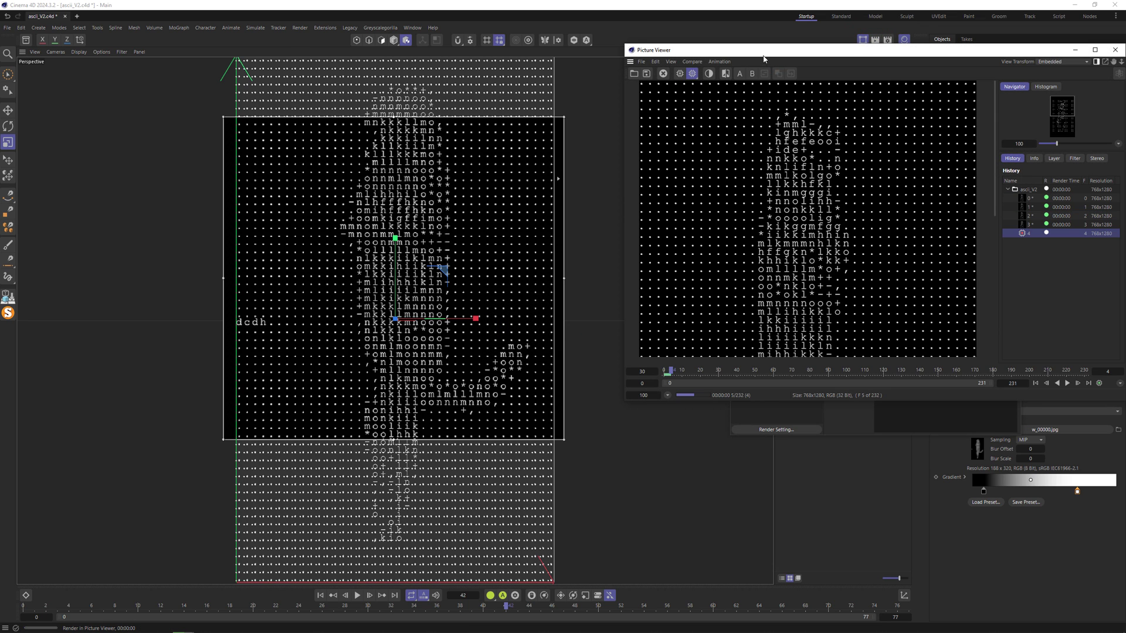
# Reposition and enlarge the Picture Viewer window to show the render, and close the Render Settings window.
pyautogui.moveTo(1085, 49); pyautogui.dragTo(752, 53)
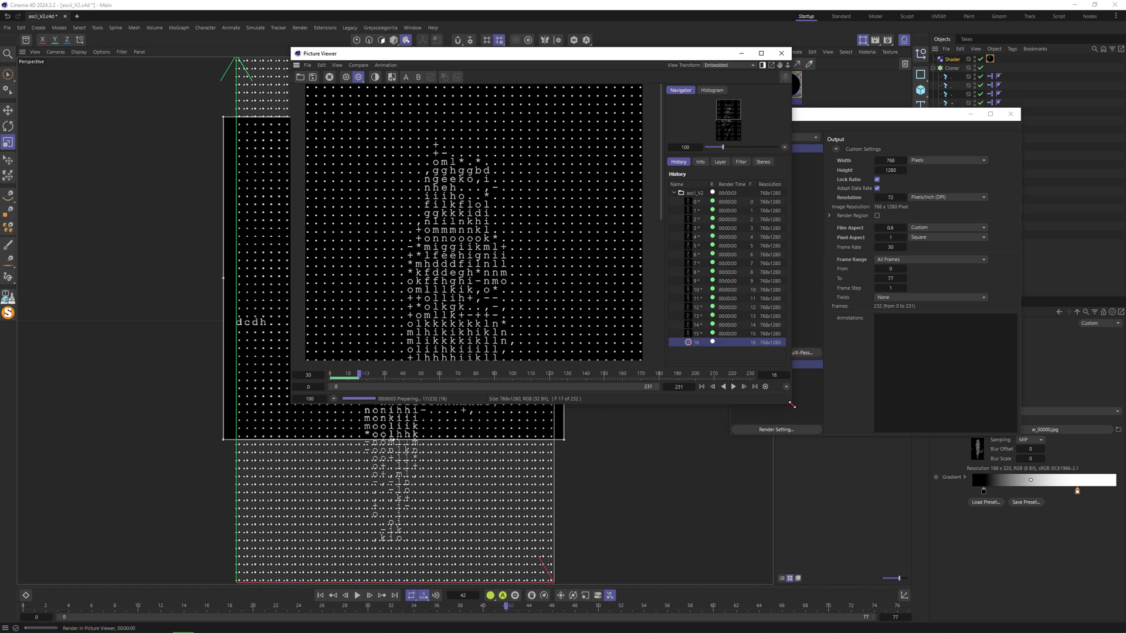
pyautogui.moveTo(790, 406); pyautogui.dragTo(905, 602)
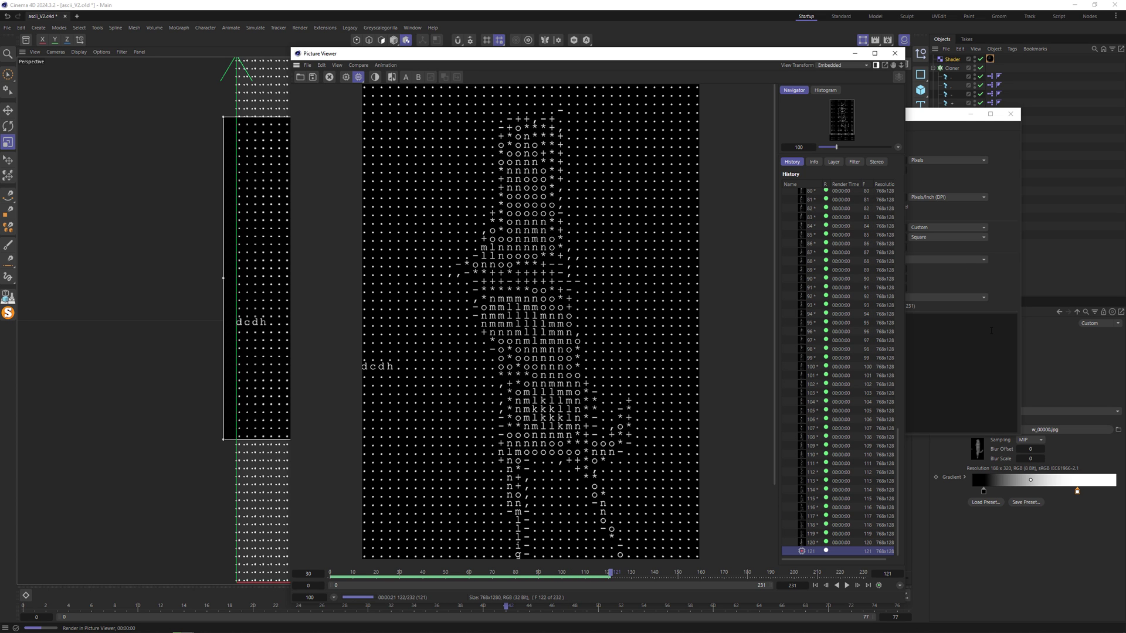
pyautogui.click(951, 120)
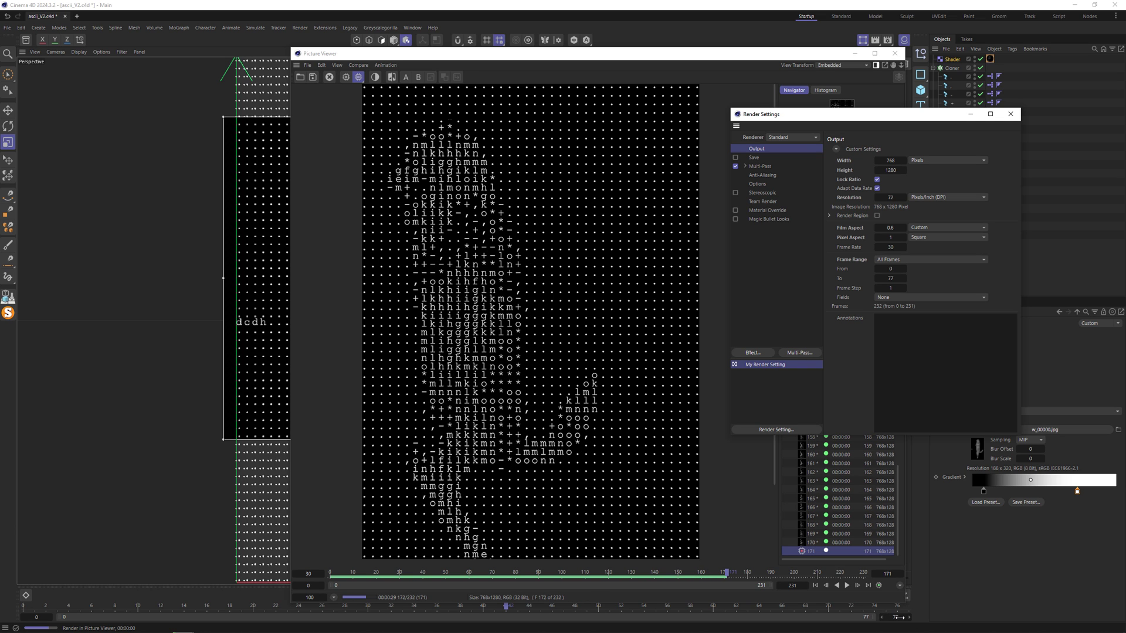
pyautogui.click(1010, 113)
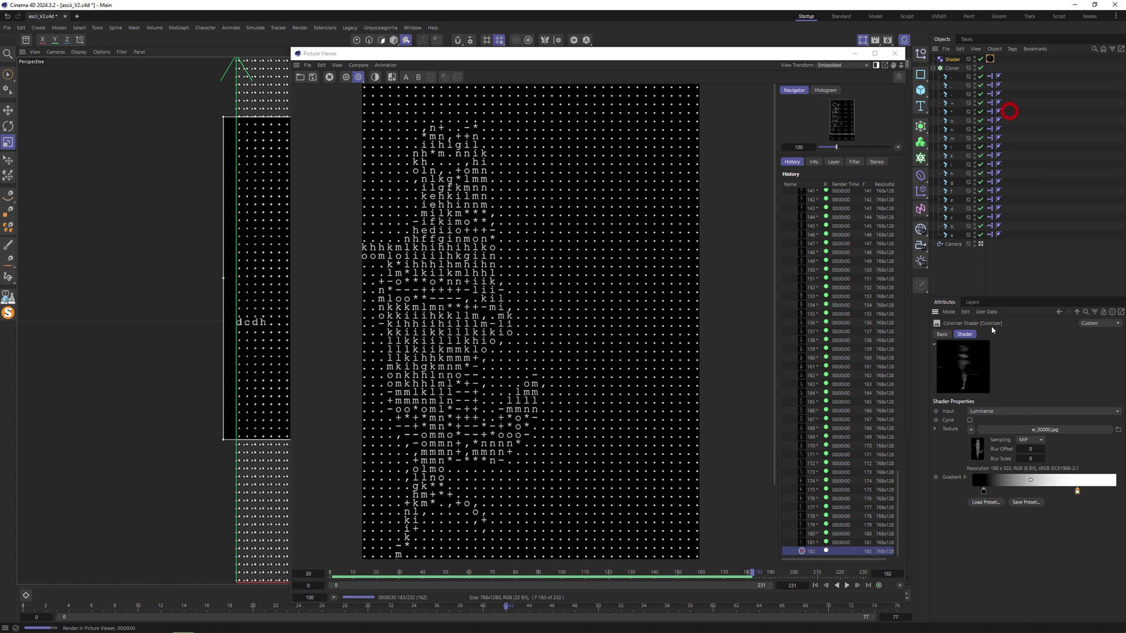
# Show the project settings and return the rendered animation to its first frame in the Picture Viewer.
pyautogui.hotkey('ctrl', 'd')
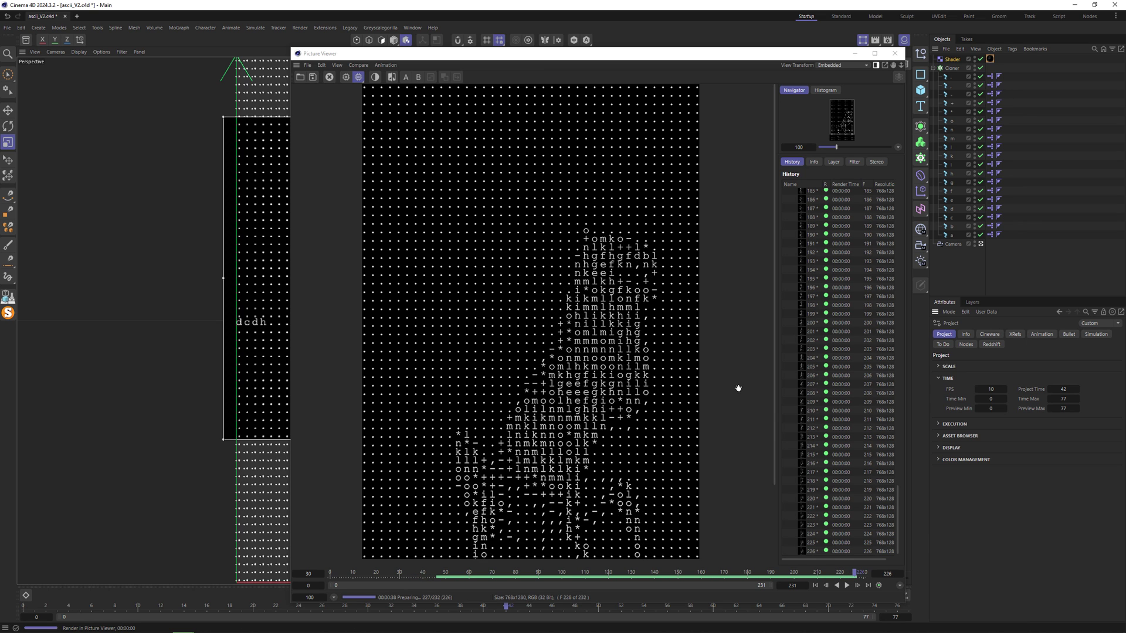
pyautogui.click(814, 586)
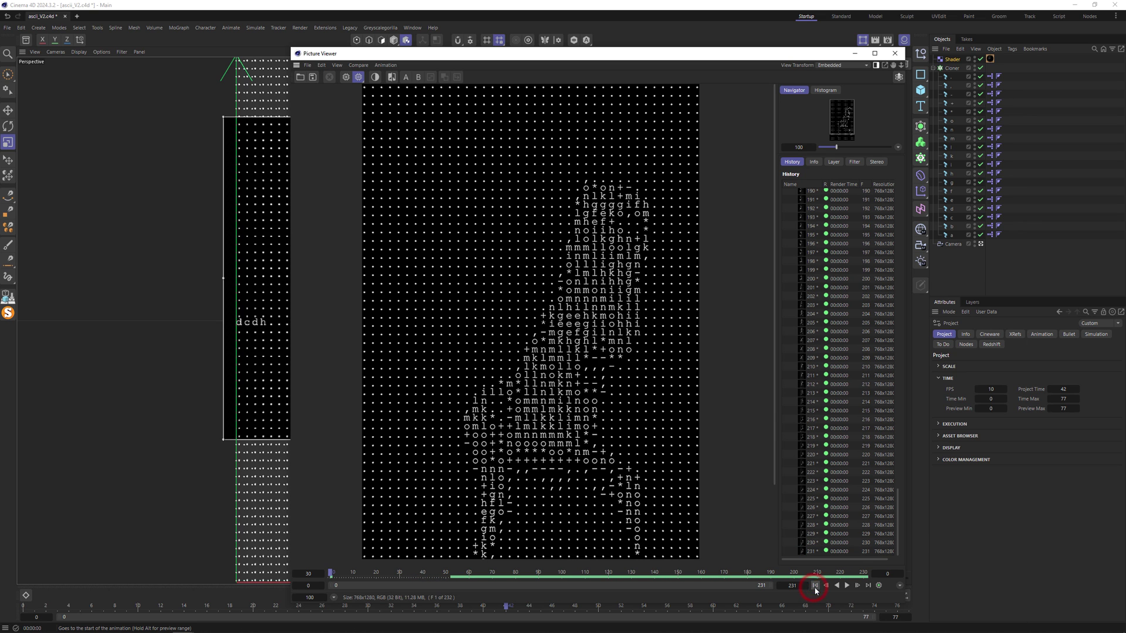